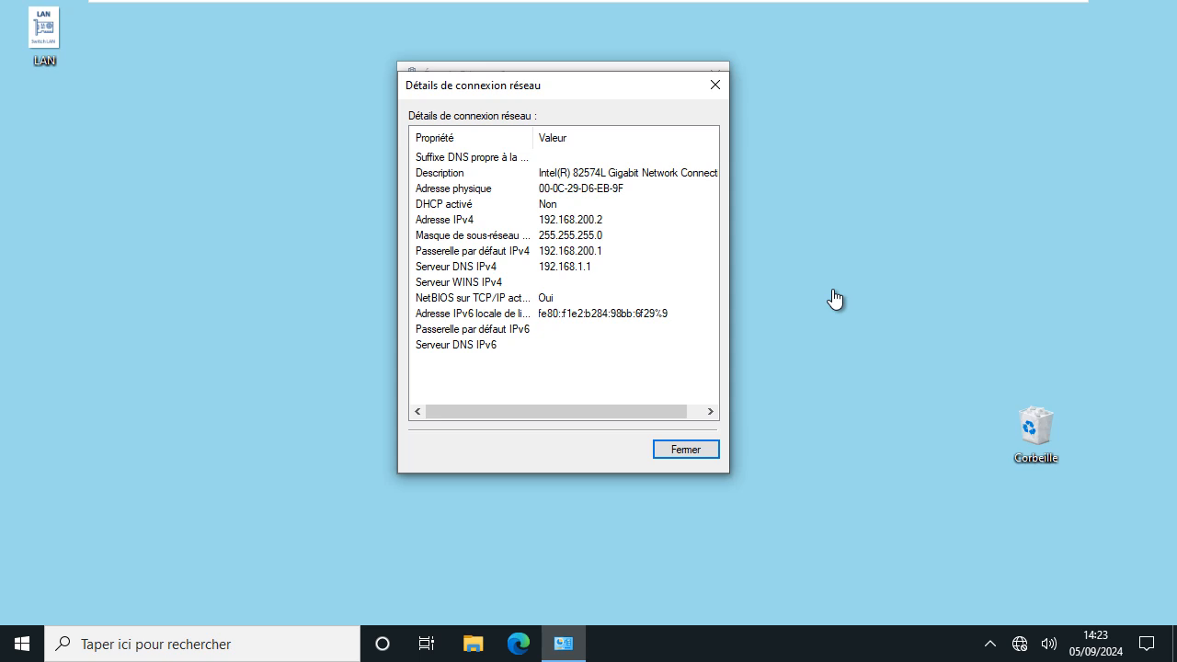
# Close the Détails de connexion réseau and Ethernet status dialogs
pyautogui.click(702, 449)
pyautogui.click(698, 455)
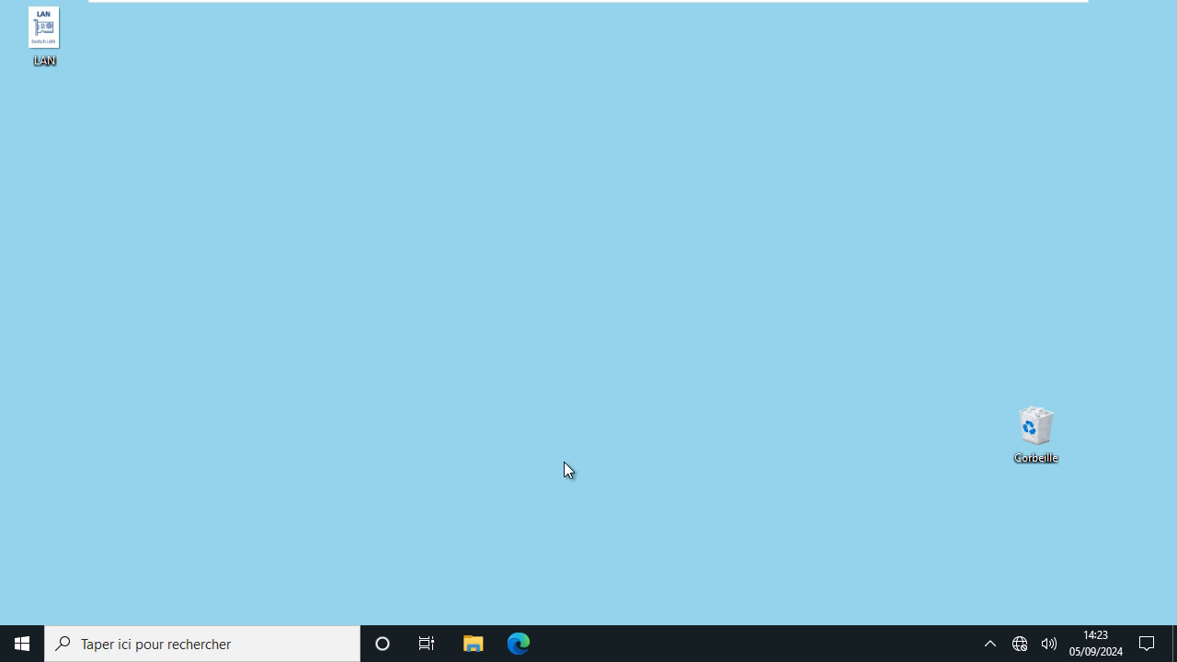
# Browse to 192.168.200.1 in Edge and expand the privacy warning's advanced details
pyautogui.click(518, 644)
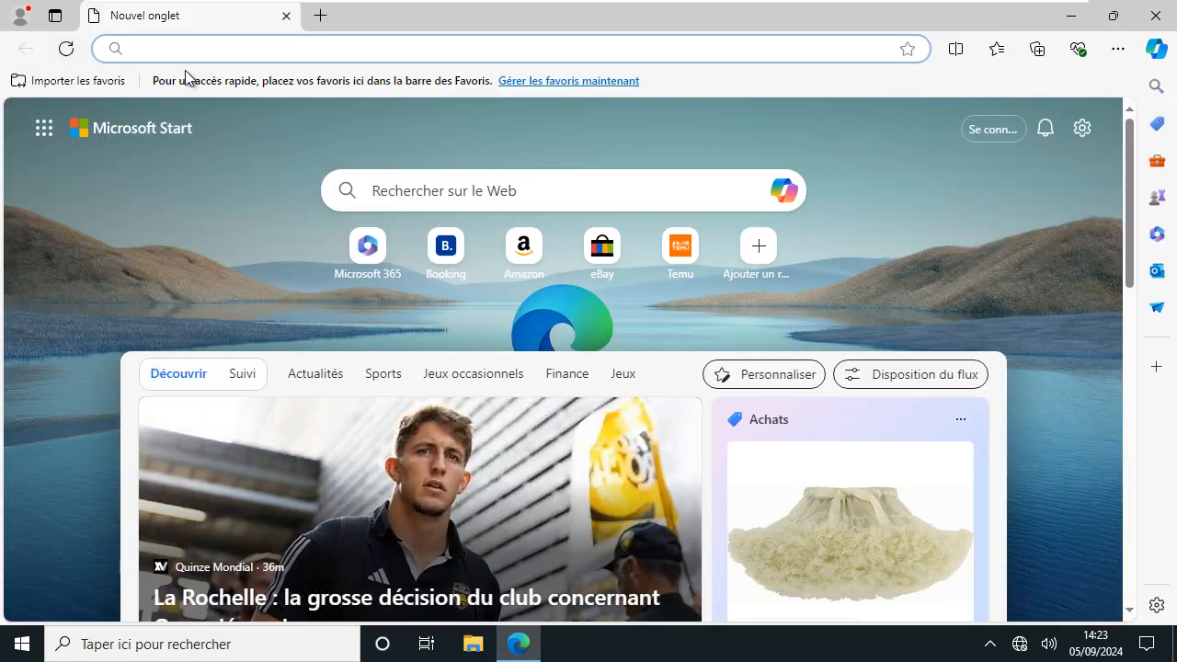
pyautogui.write('192.168.200.1')
pyautogui.press('Return')
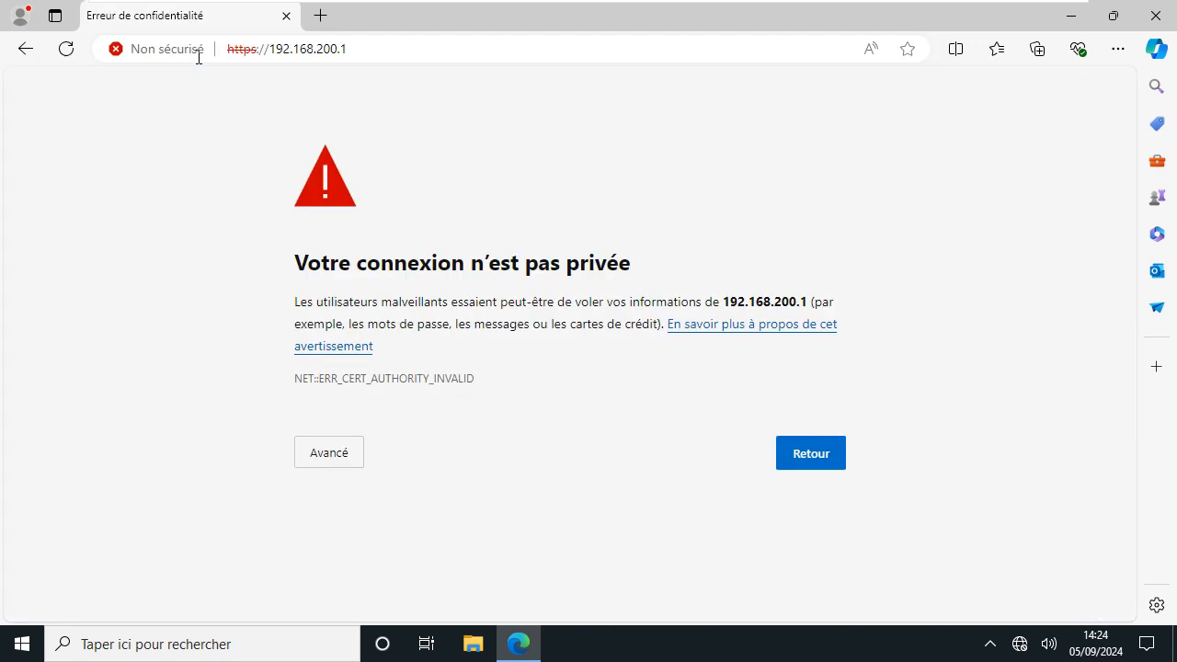
pyautogui.click(317, 467)
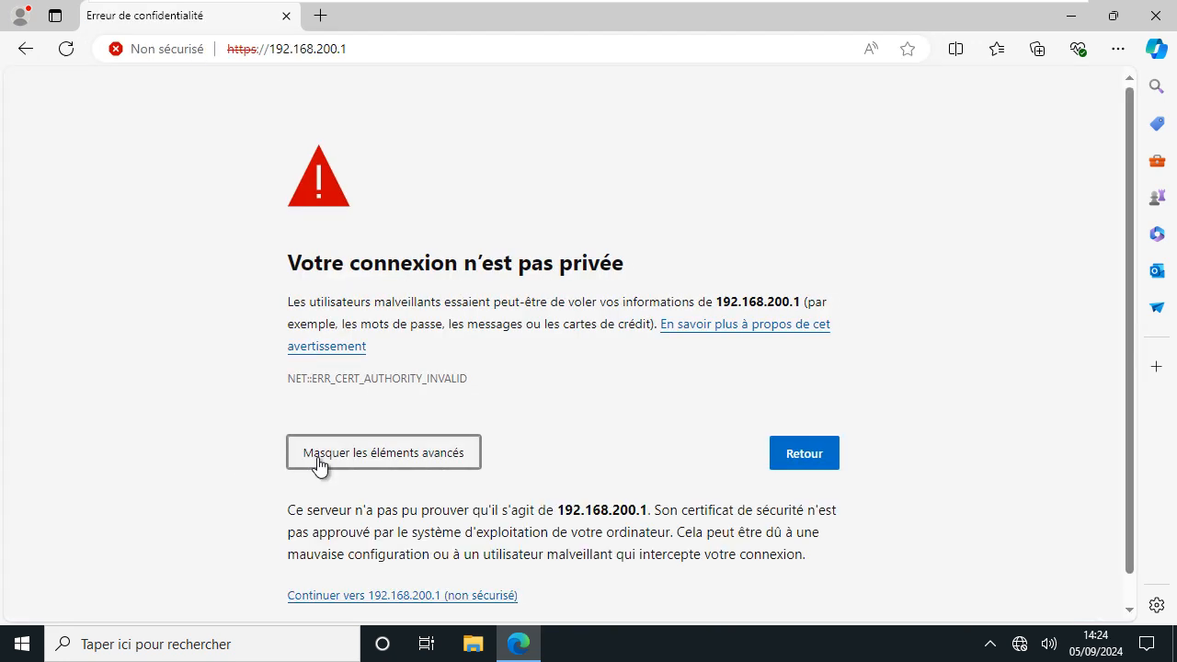
# Continue past the warning, sign in to pfSense with the admin credentials, and review the dashboard
pyautogui.click(390, 598)
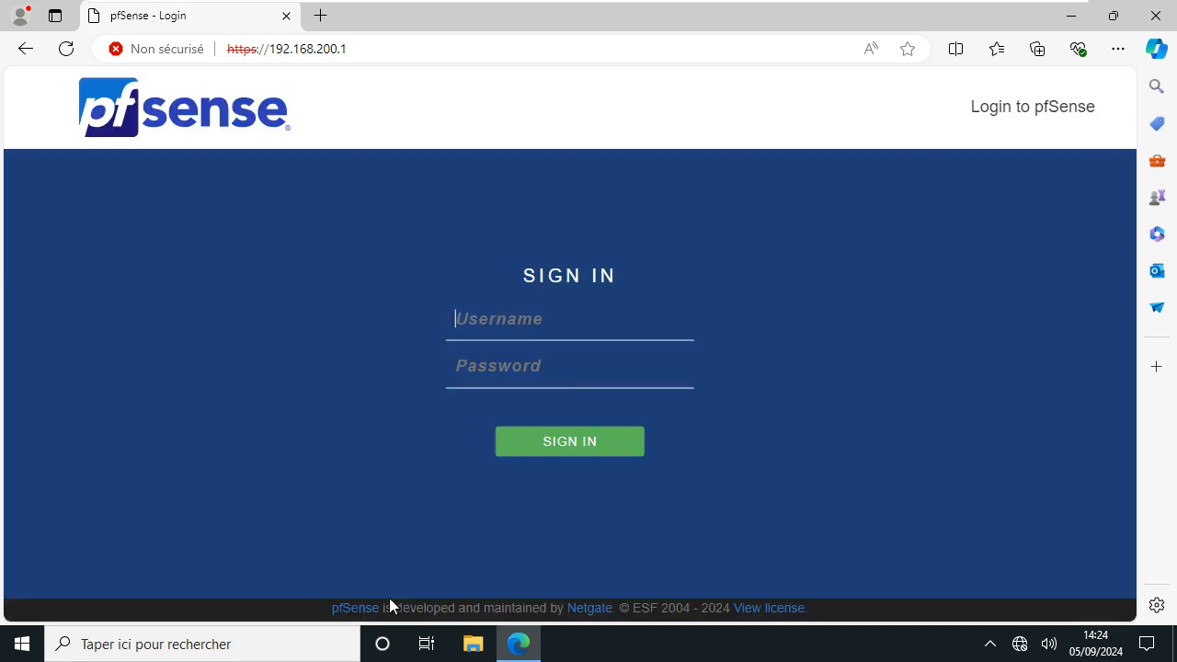
pyautogui.write('admin')
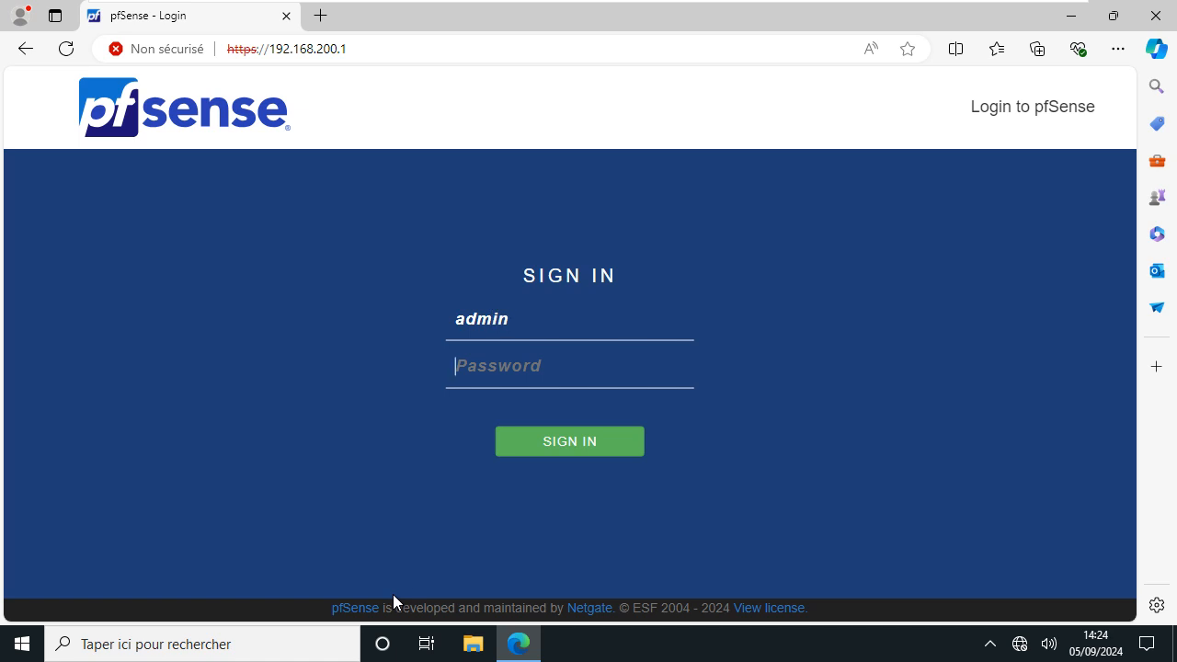
pyautogui.press('Tab')
pyautogui.write('pfse')
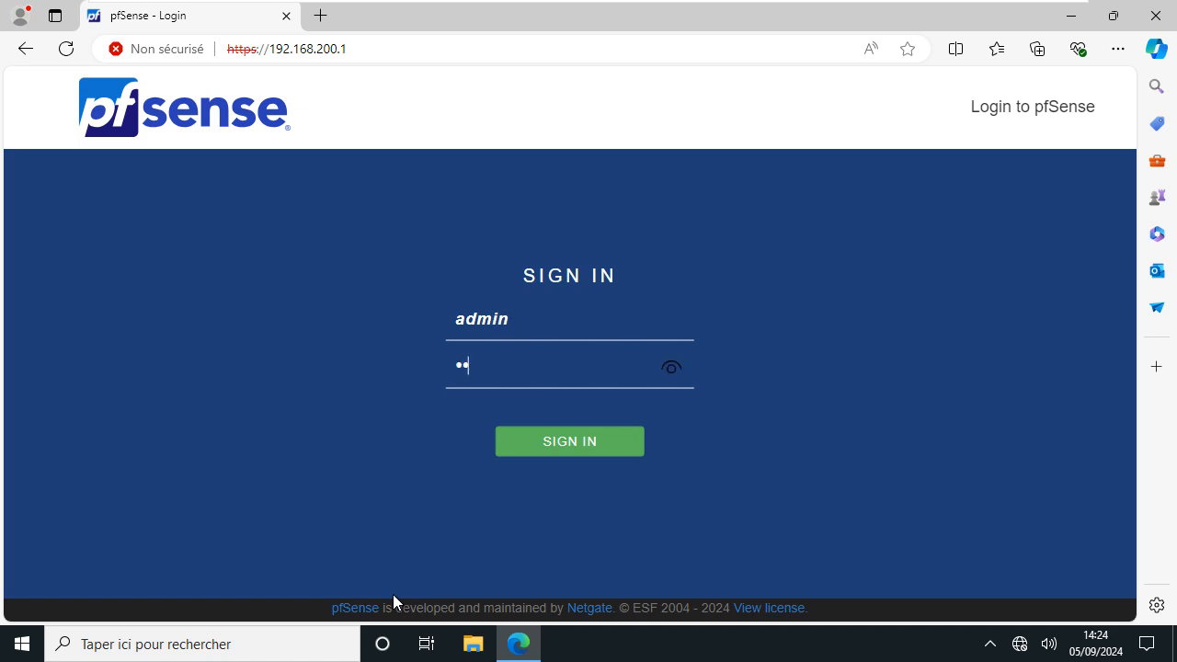
pyautogui.write('nse1')
pyautogui.click(541, 444)
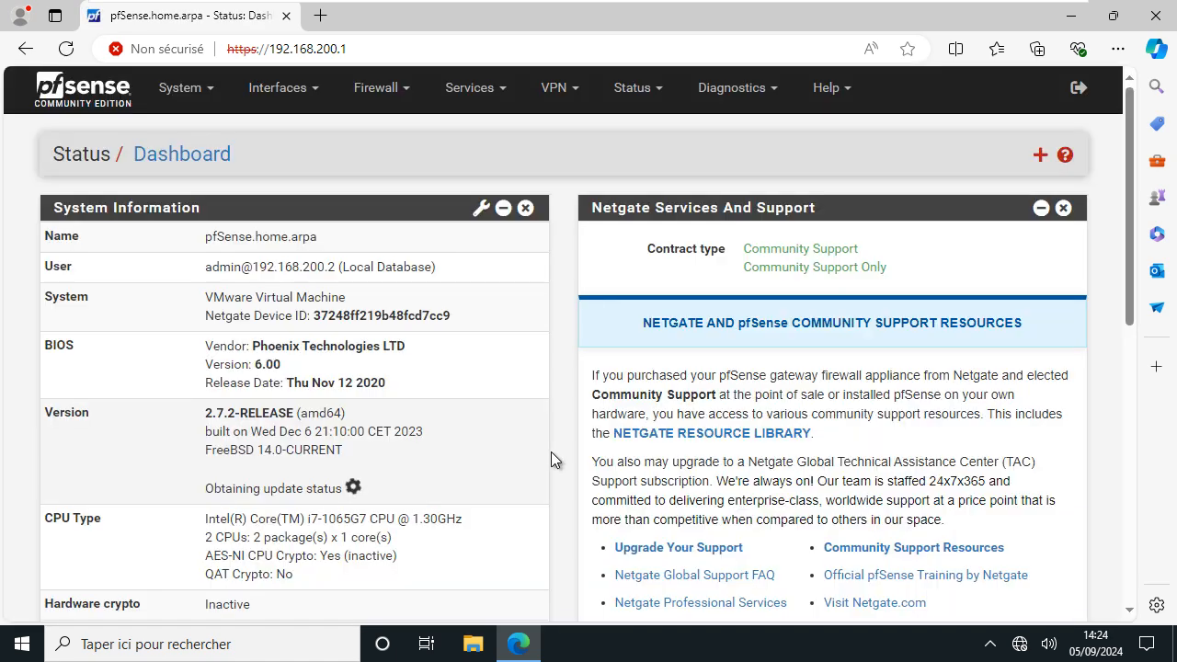
pyautogui.scroll(-3, 648, 453)
pyautogui.scroll(-2, 649, 452)
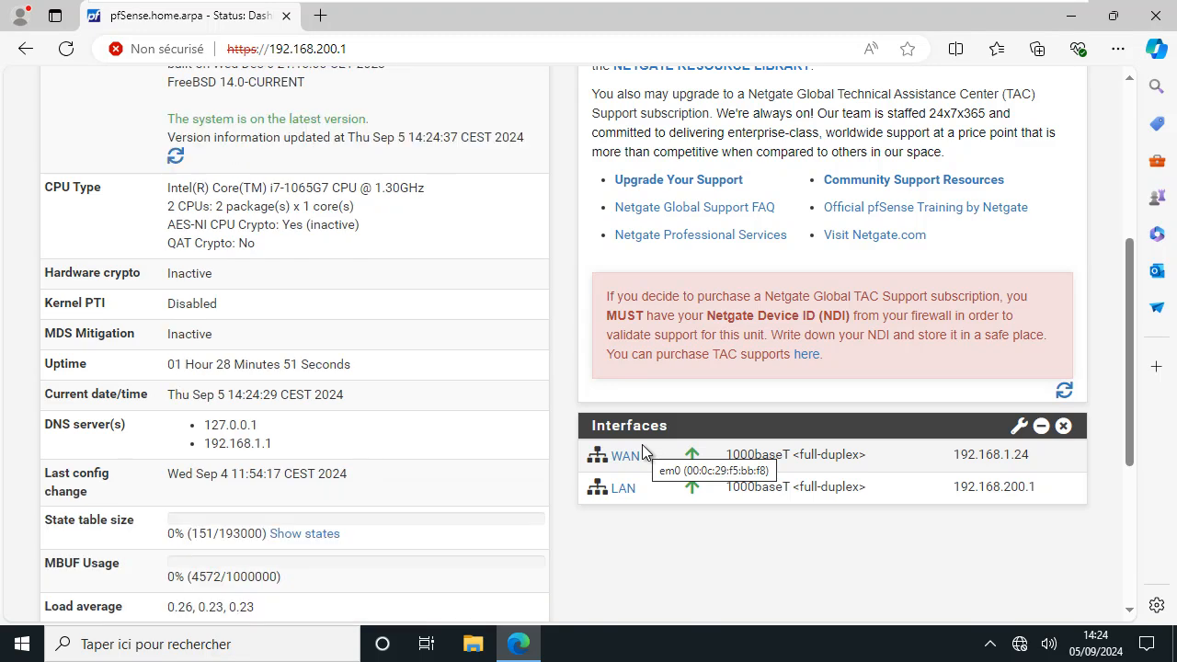
pyautogui.scroll(4, 642, 445)
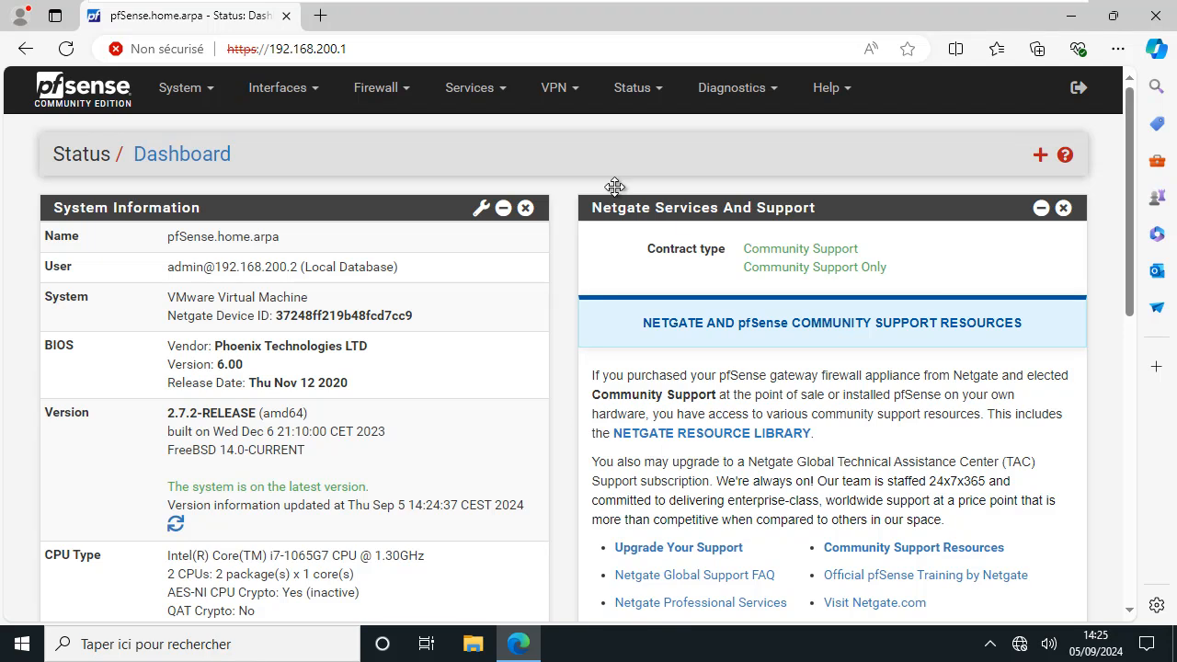
# Launch the OpenVPN wizard from VPN > OpenVPN, keeping Local User Access as server type
pyautogui.click(553, 109)
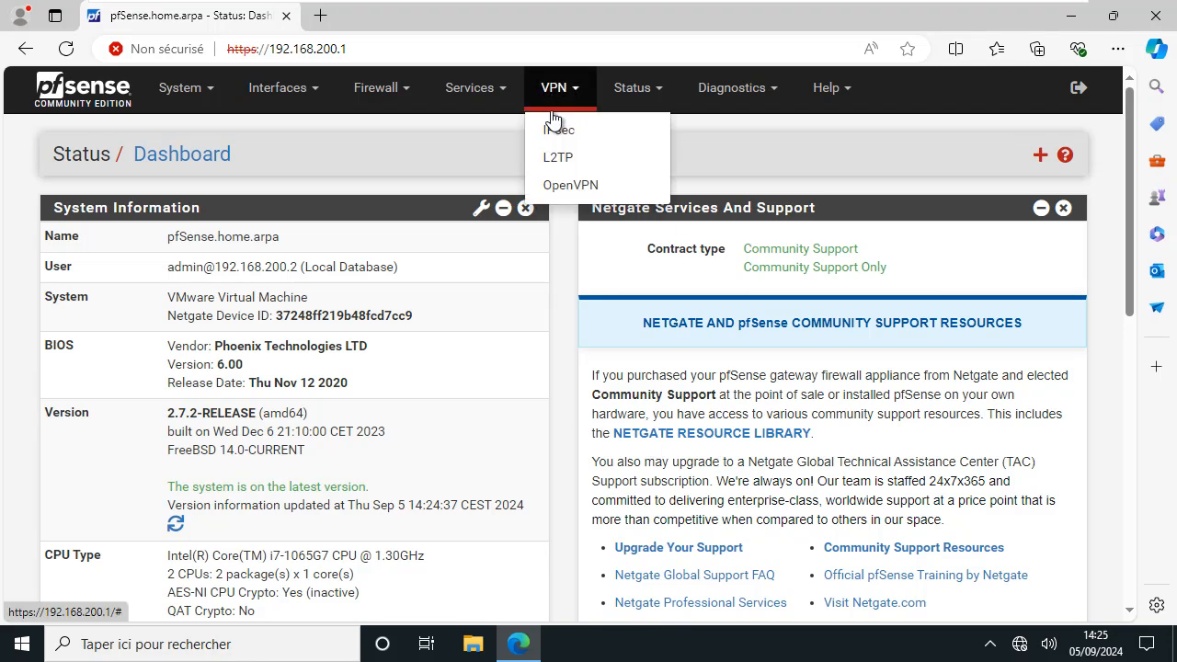
pyautogui.click(560, 185)
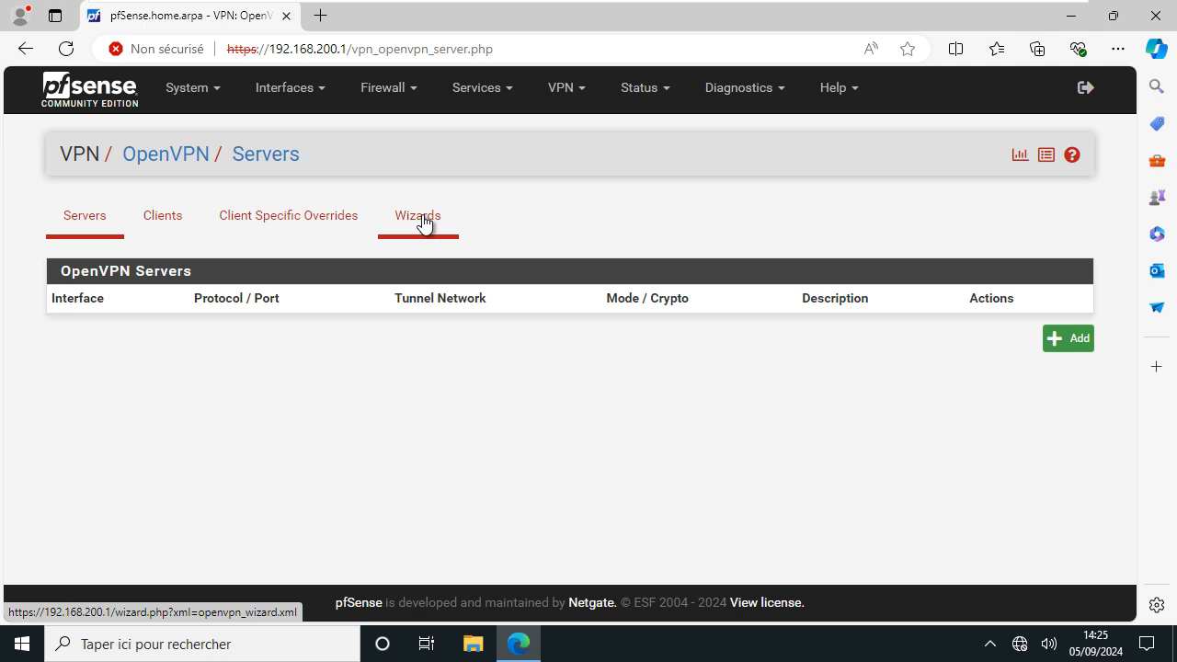
pyautogui.click(421, 218)
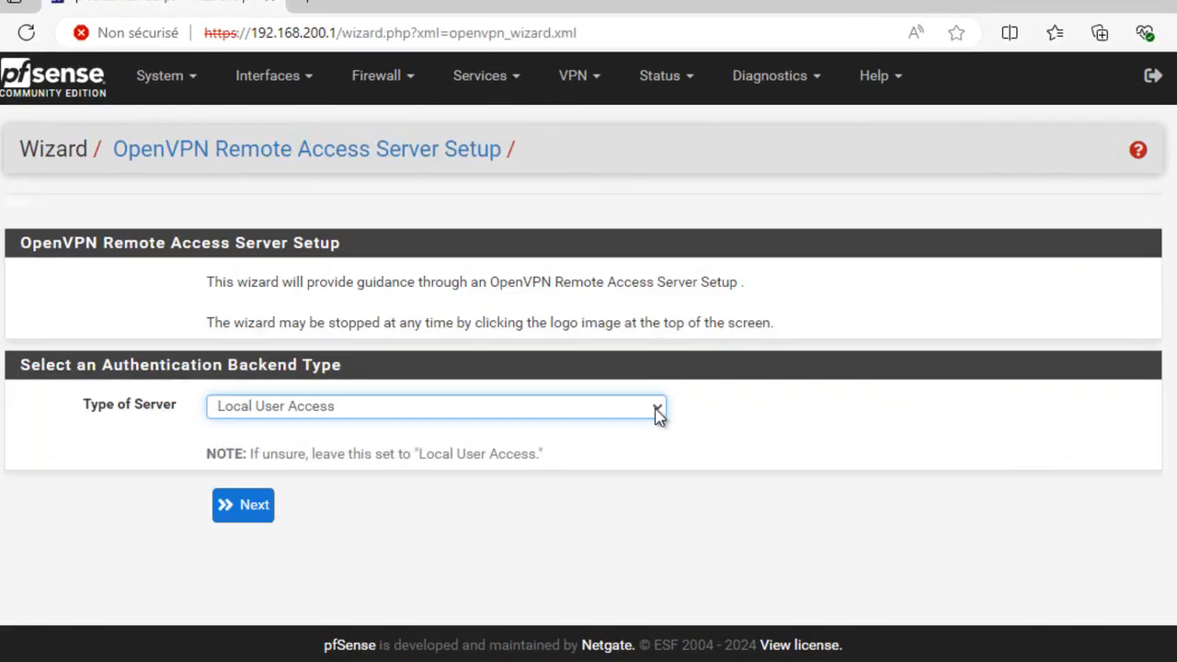
pyautogui.click(659, 412)
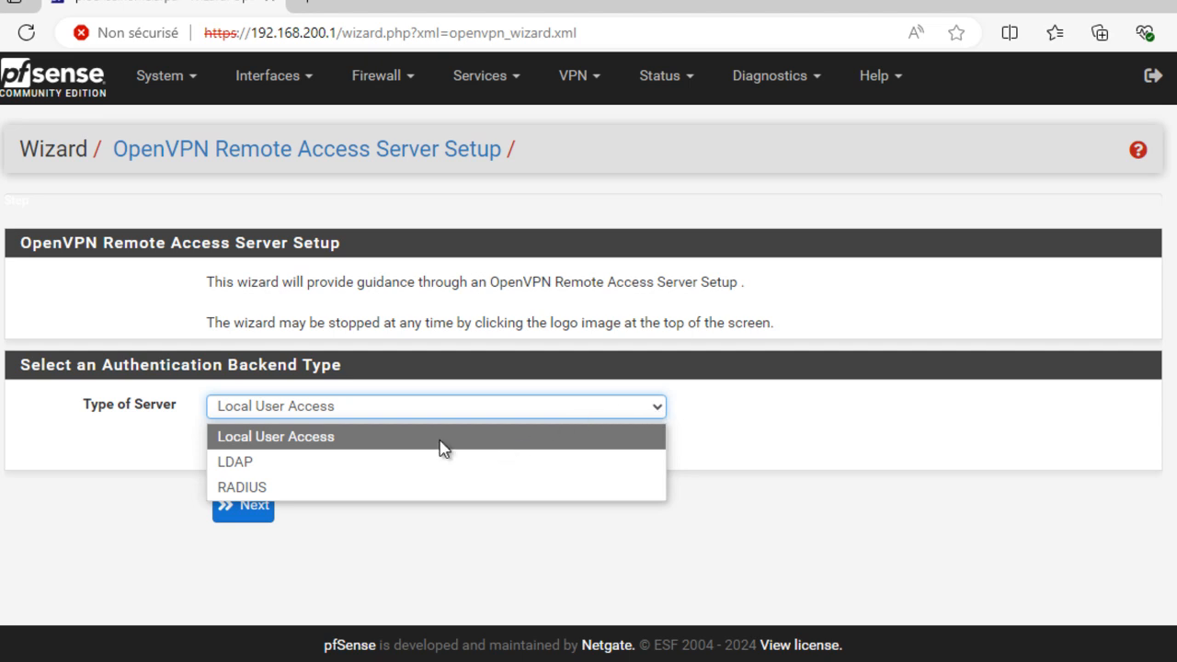
pyautogui.click(344, 437)
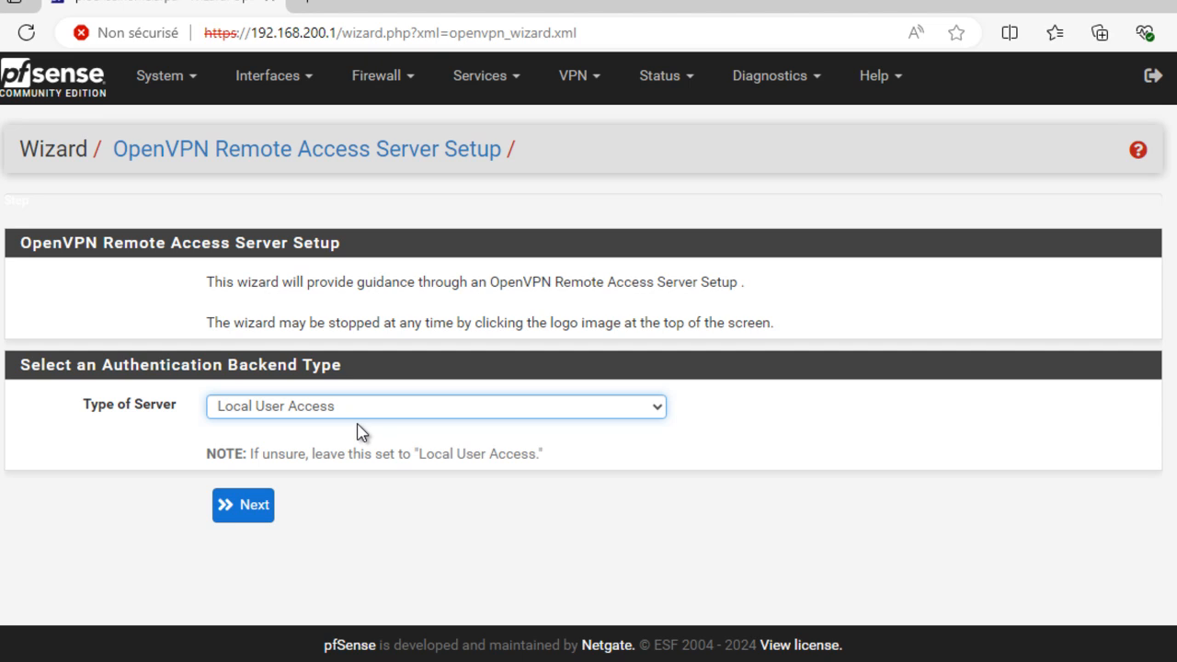
# Move to the certificate authority step and name the new CA ServerPF-CA
pyautogui.click(258, 517)
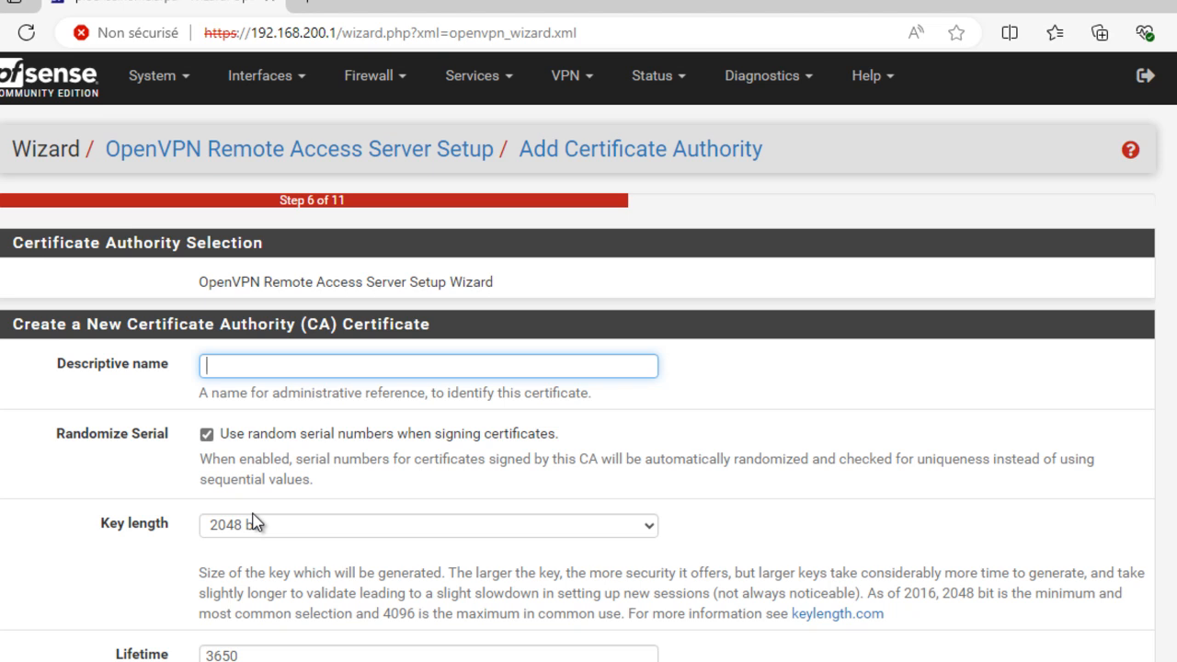
pyautogui.write('ServerPF-CA')
pyautogui.scroll(-3, 296, 494)
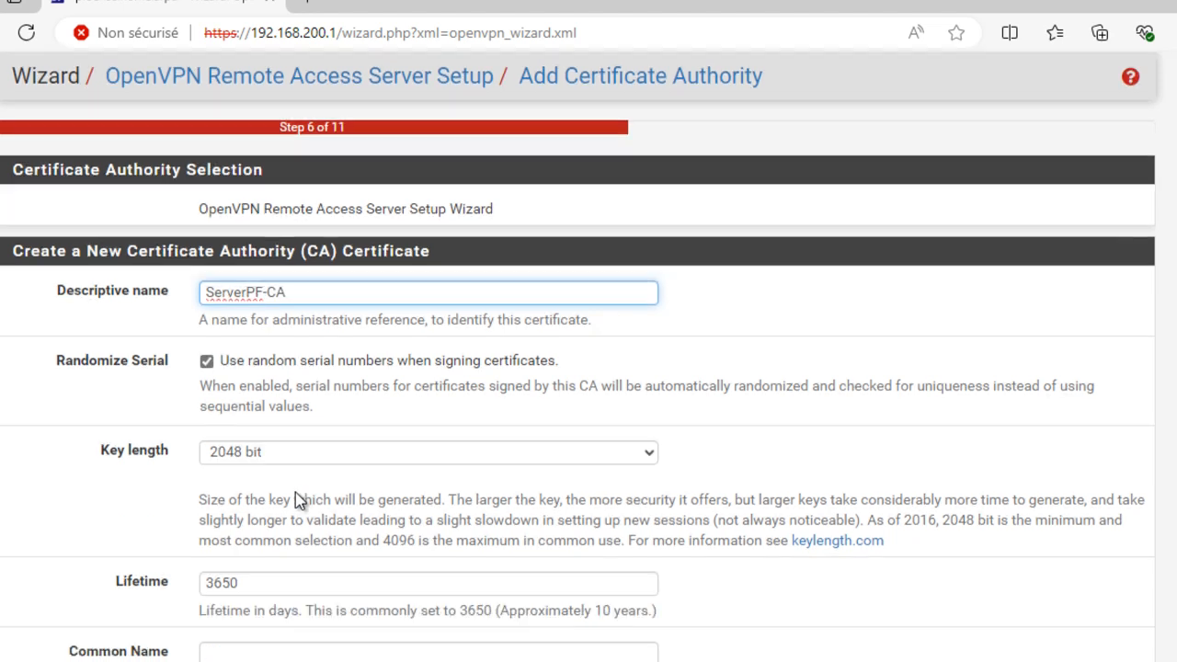
pyautogui.scroll(-1, 295, 494)
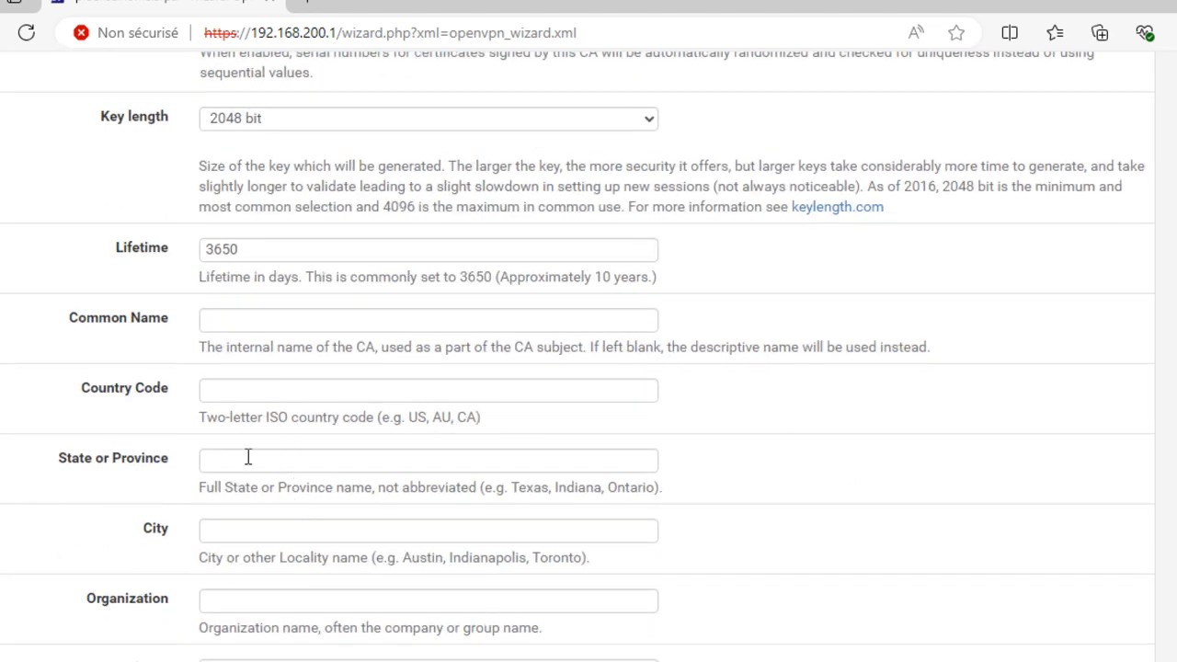
# Fill in the CA's country FR, state Aquitaine, city Pau, organization PME and unit IT
pyautogui.click(284, 390)
pyautogui.write('FR')
pyautogui.click(280, 458)
pyautogui.write('Aquitaine')
pyautogui.click(264, 531)
pyautogui.write('Pau')
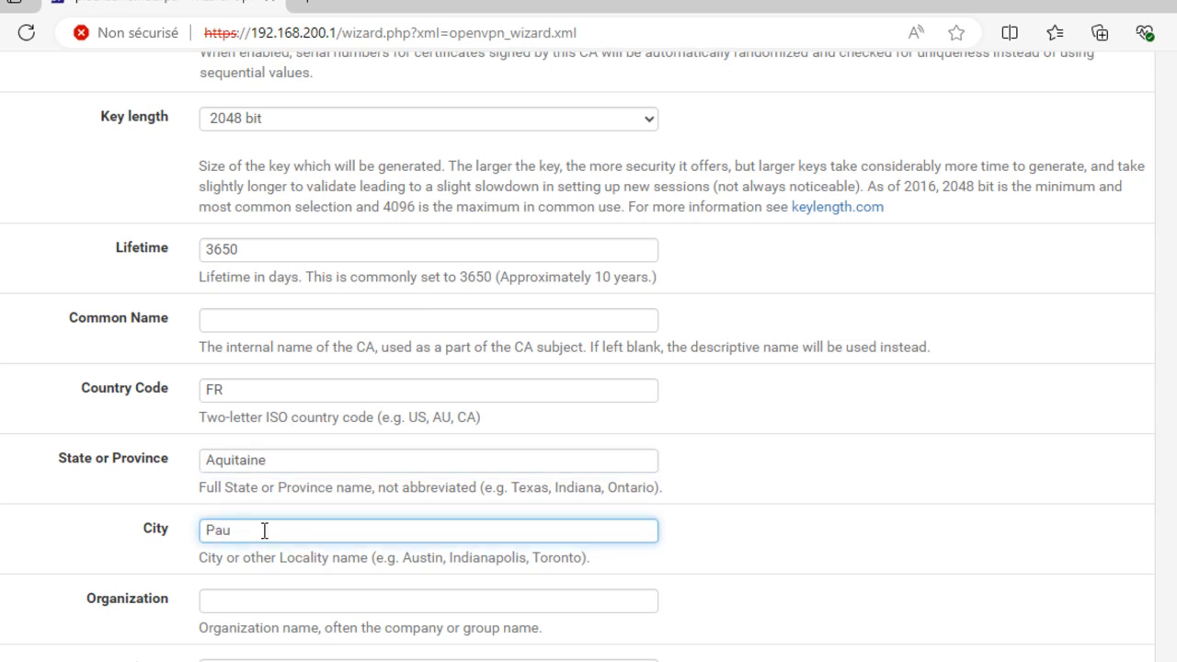
pyautogui.click(327, 593)
pyautogui.write('PME')
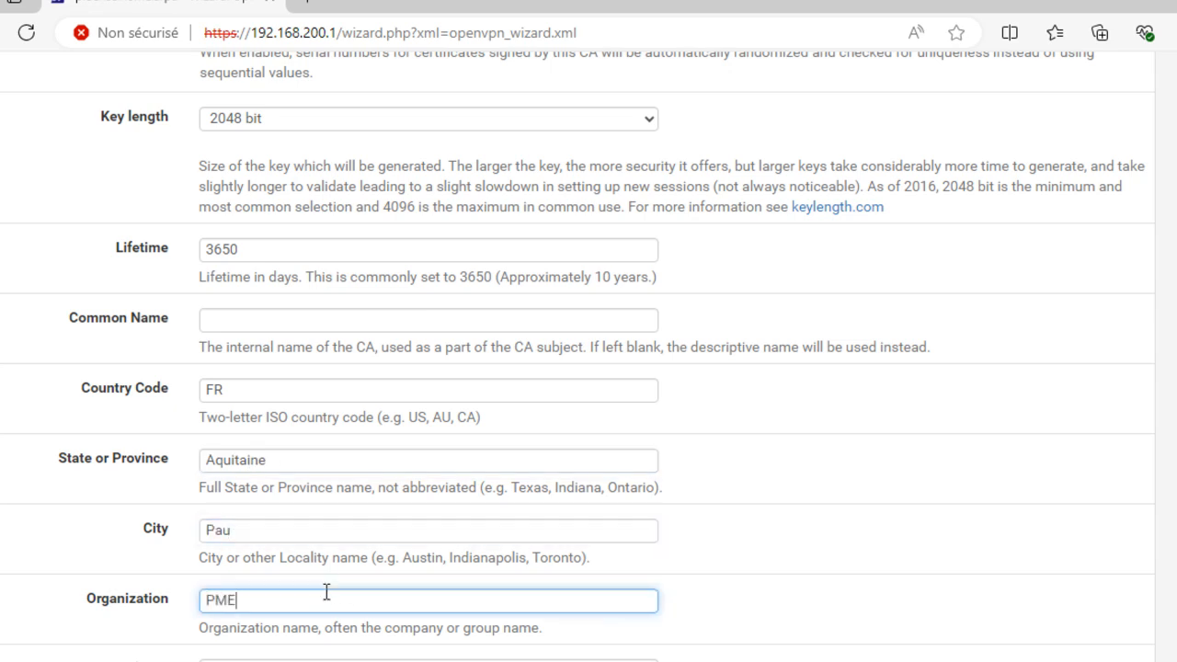
pyautogui.scroll(-2, 315, 579)
pyautogui.click(258, 477)
pyautogui.write('IT')
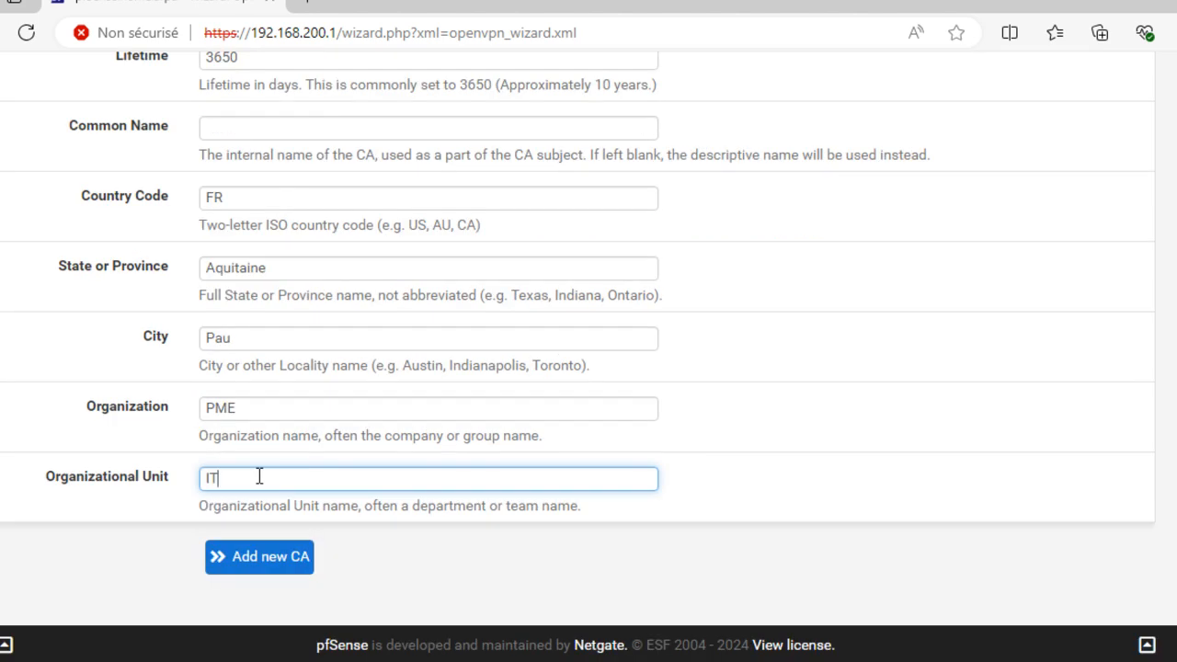
# Create the CA, then create server certificate ServerPF-Cert (2048 bit, 398 days)
pyautogui.click(265, 568)
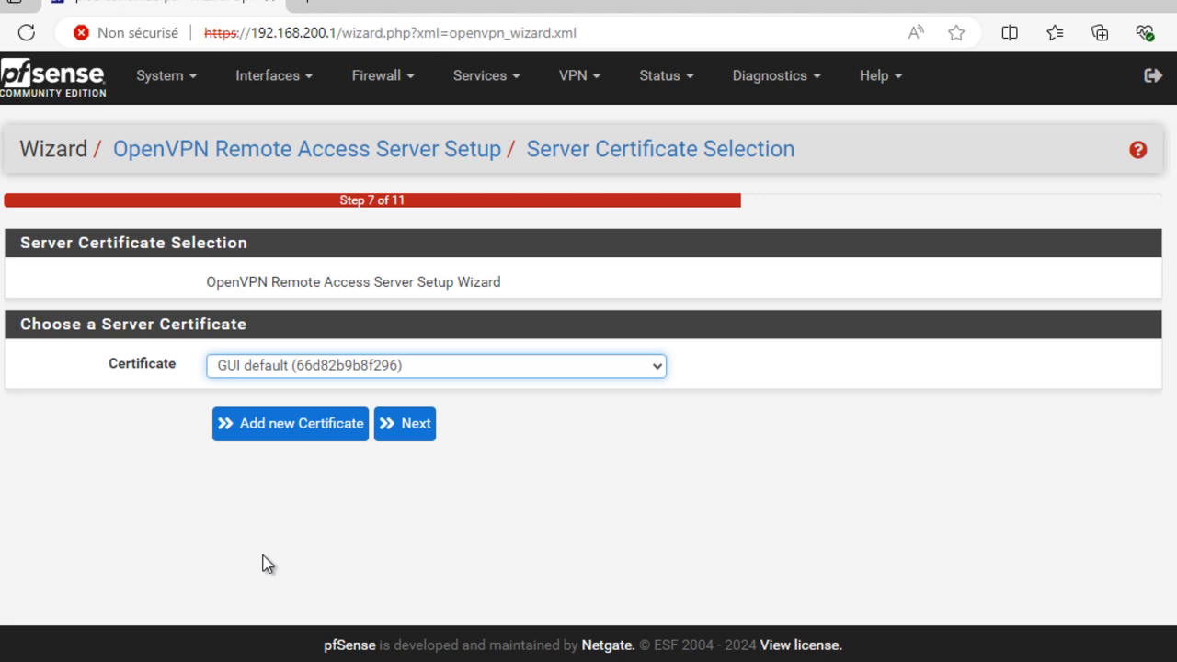
pyautogui.click(265, 429)
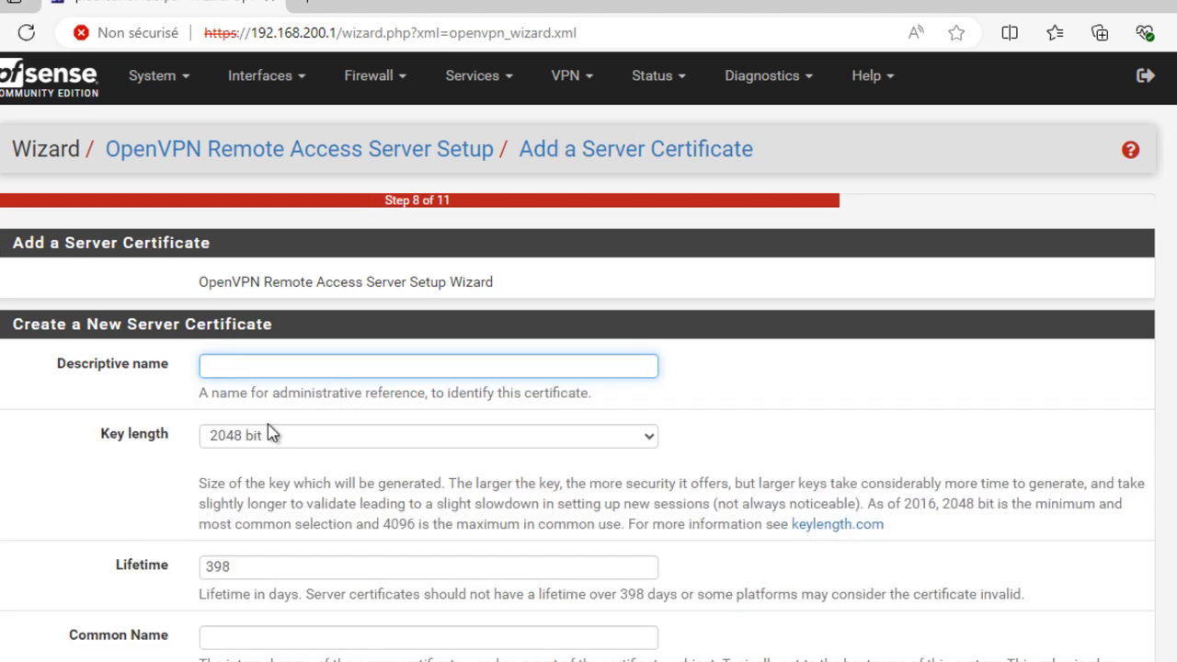
pyautogui.click(282, 367)
pyautogui.write('ServerPF-Cert')
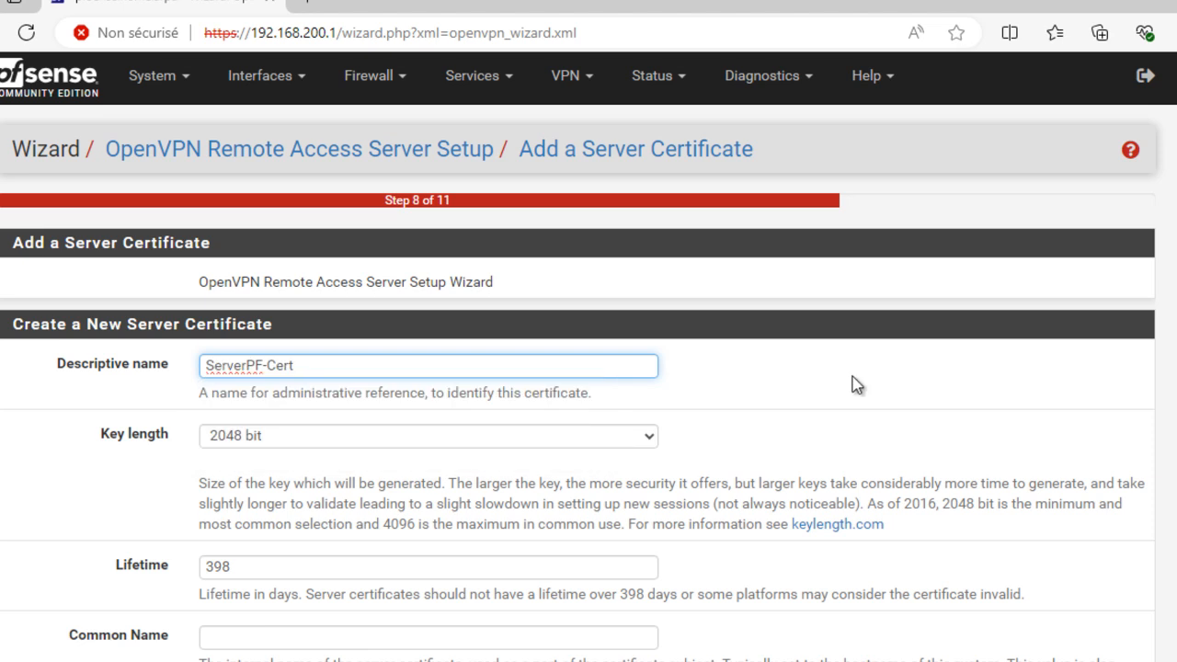
pyautogui.scroll(-1, 855, 384)
pyautogui.scroll(-2, 851, 380)
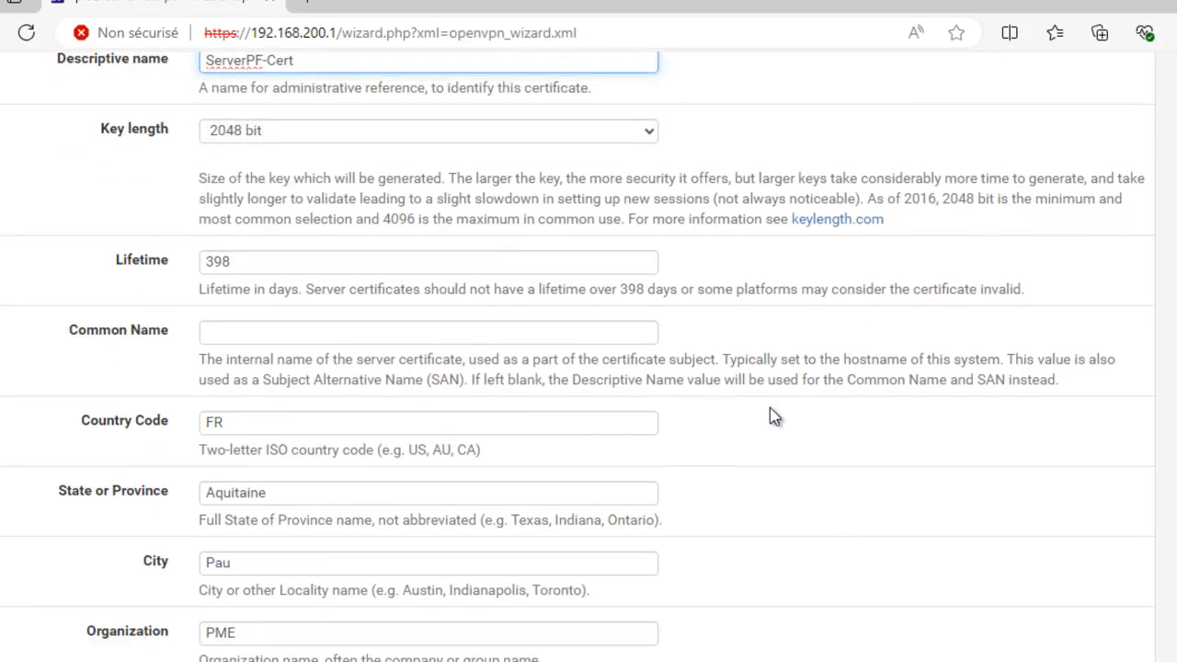
pyautogui.scroll(-2, 314, 493)
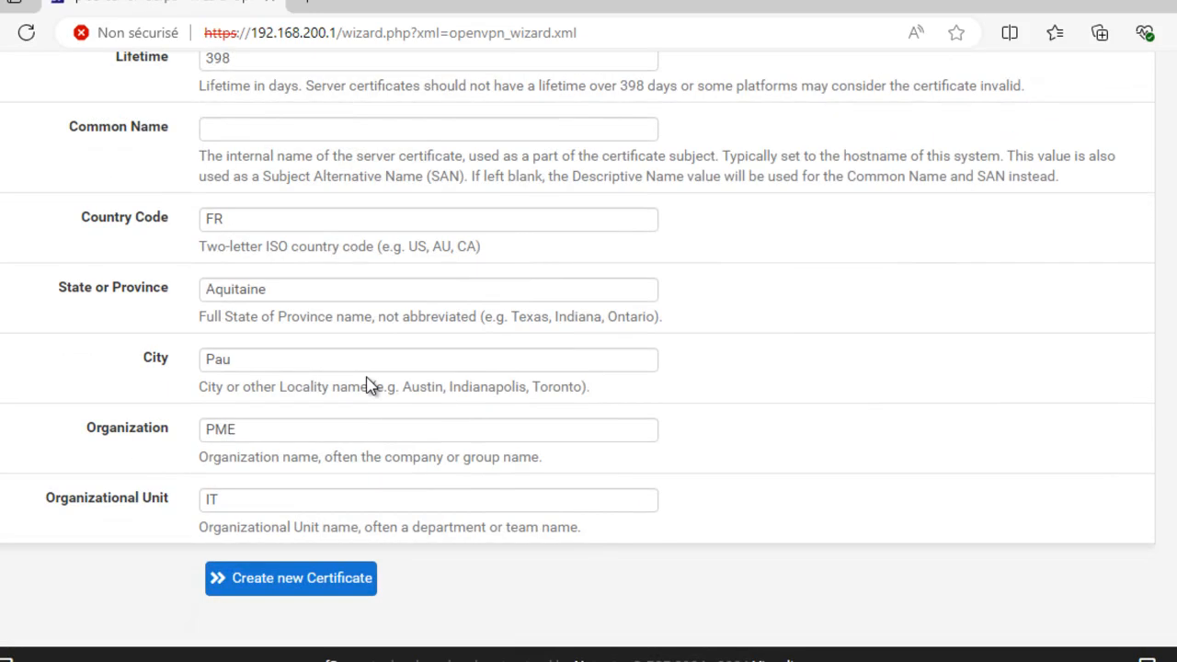
pyautogui.click(330, 589)
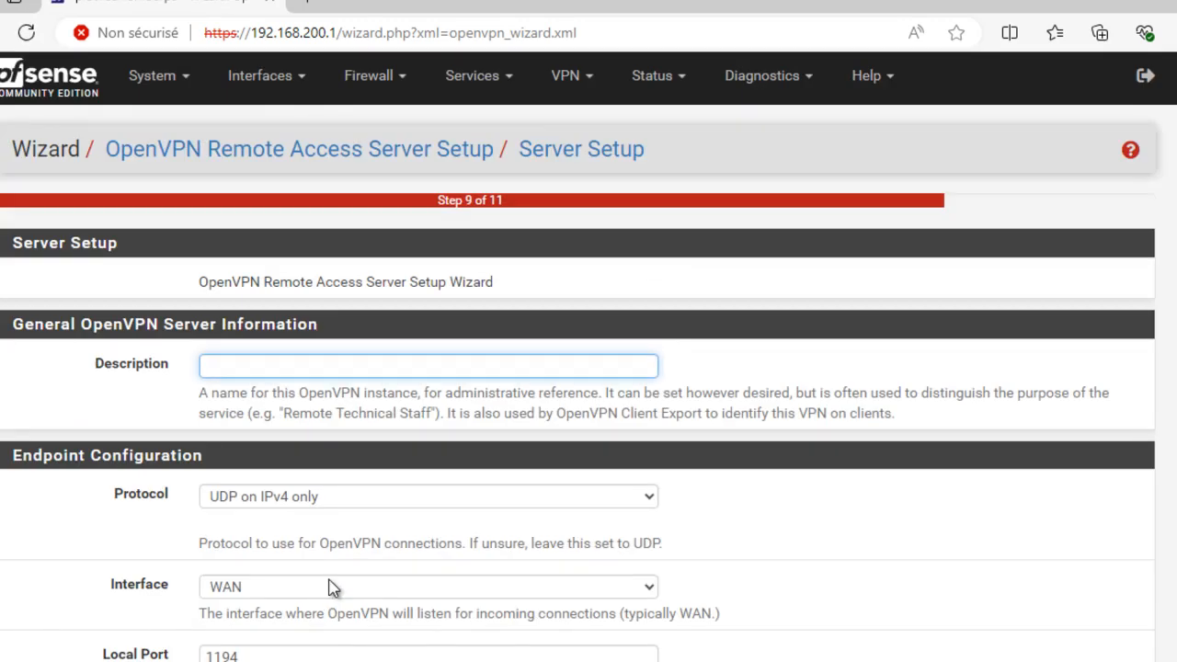
# Give the OpenVPN server the description PFsense-VPN
pyautogui.click(262, 368)
pyautogui.write('PFsense-VPN')
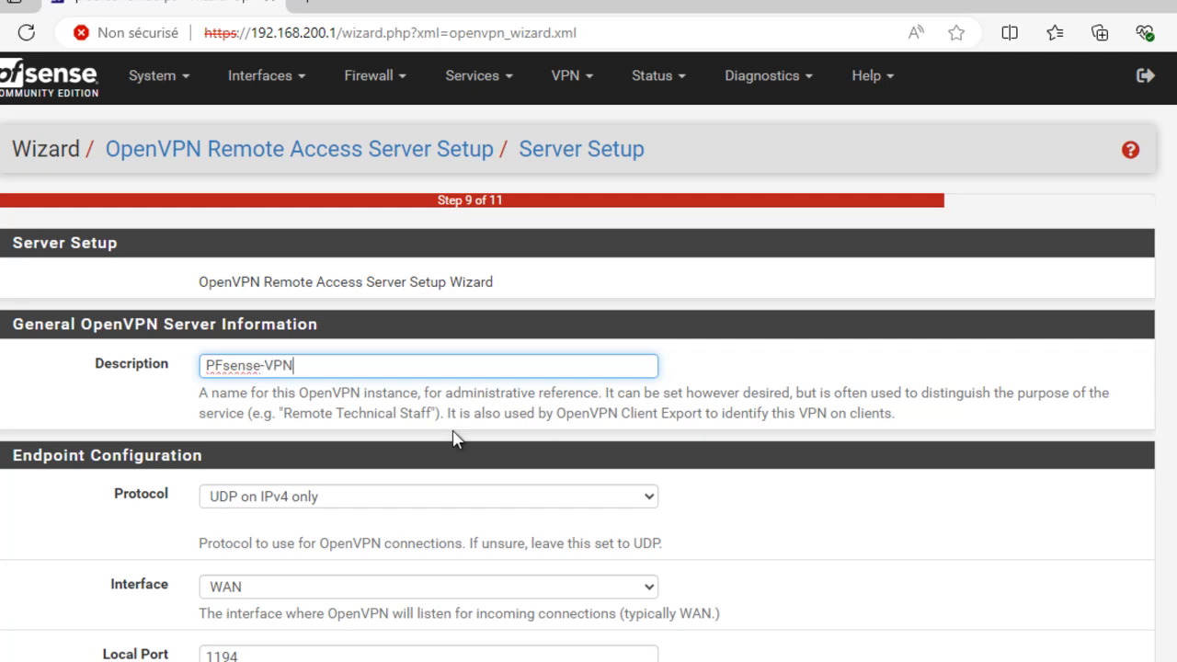
pyautogui.scroll(-1, 448, 434)
pyautogui.scroll(-5, 449, 434)
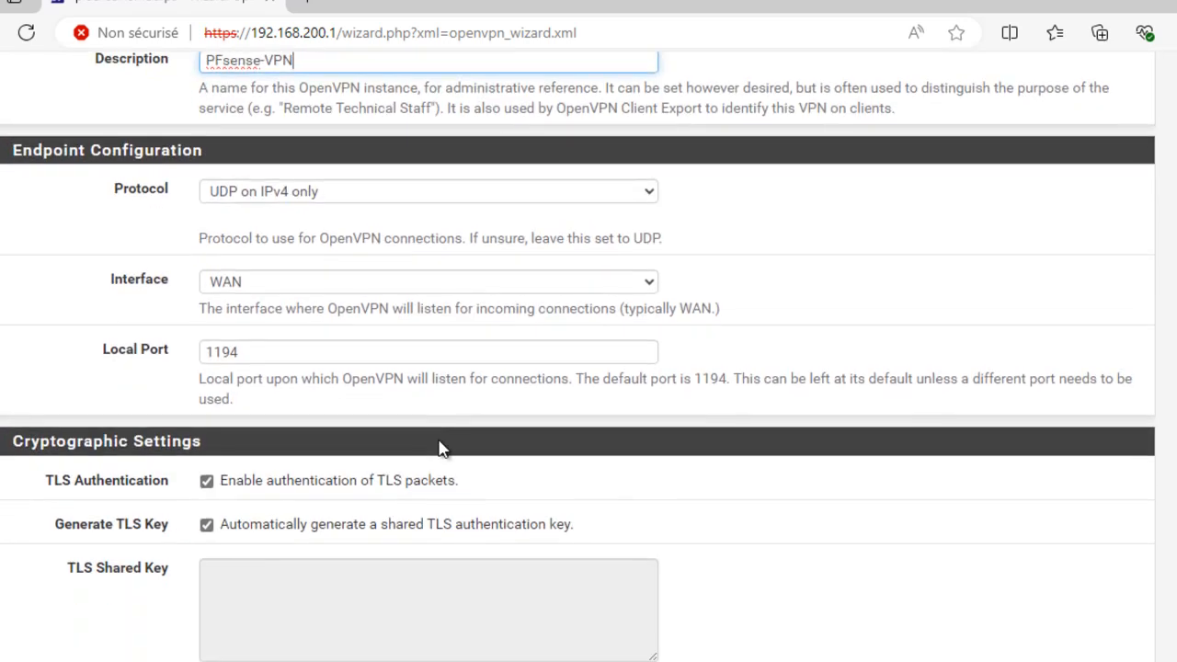
pyautogui.scroll(-7, 437, 445)
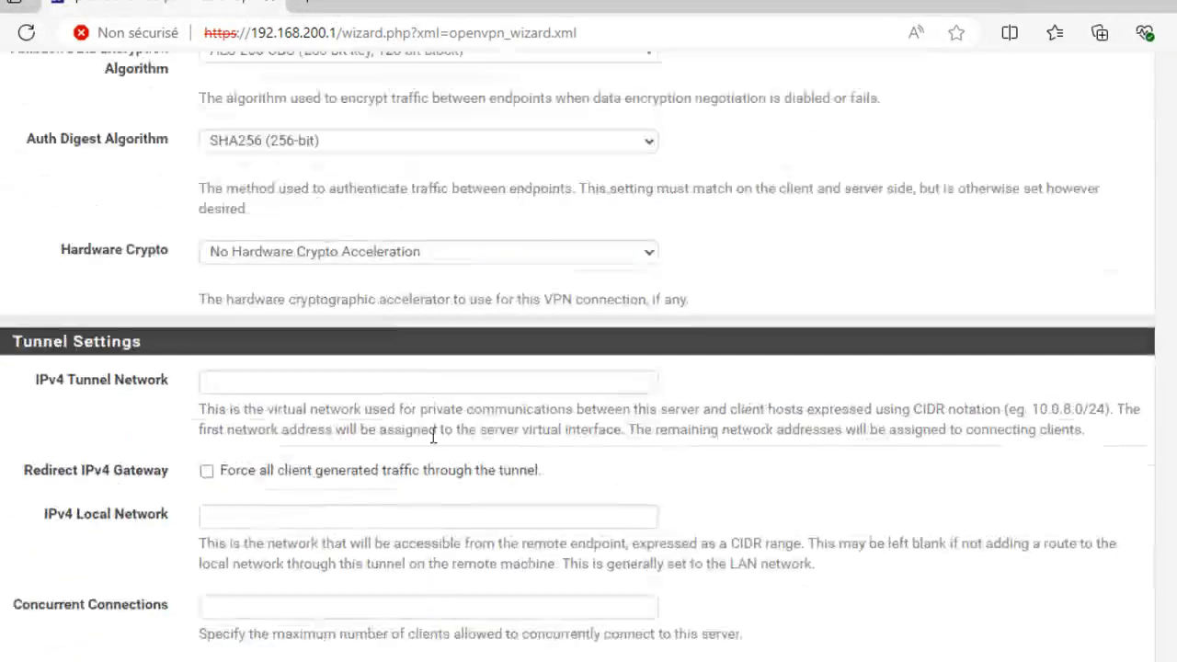
# Set IPv4 tunnel network 10.10.10.0/24 and IPv4 local network 192.168.200.0/24
pyautogui.click(271, 330)
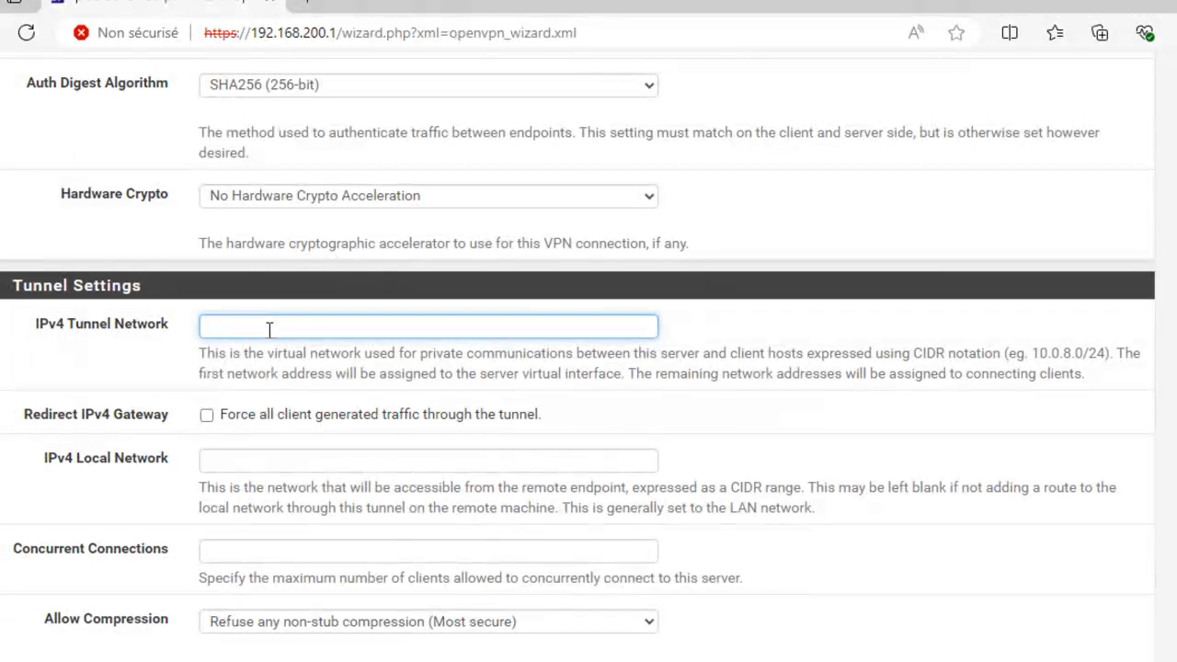
pyautogui.write('10.10.10.0/24')
pyautogui.click(395, 462)
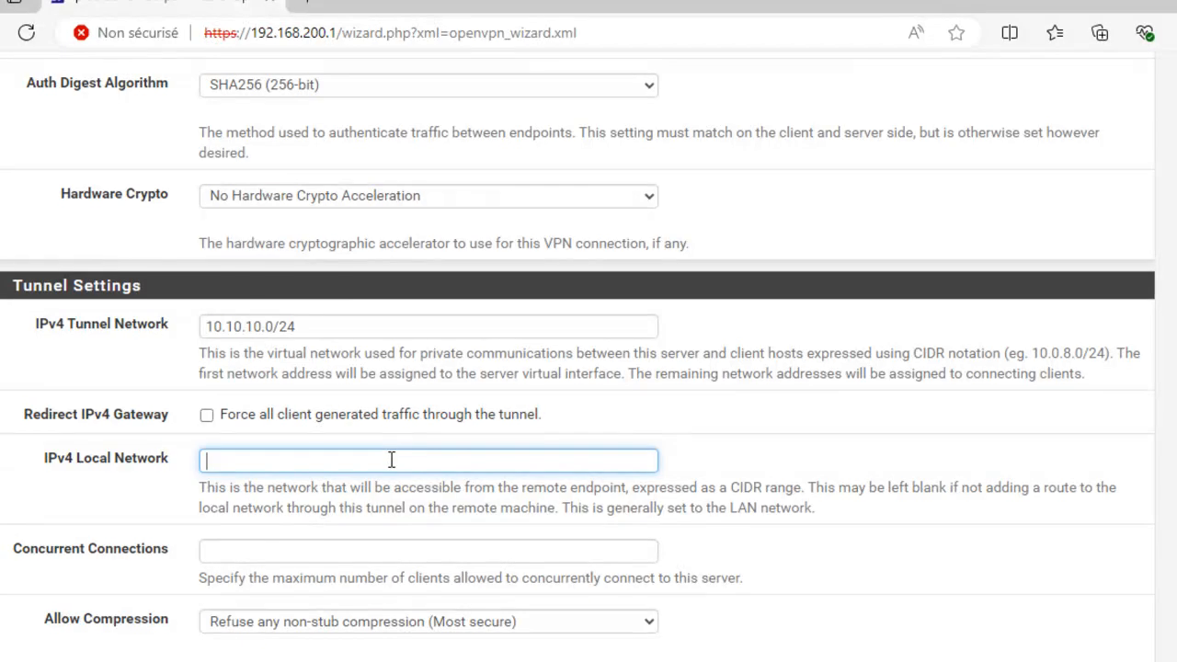
pyautogui.write('192.168.200.0/24')
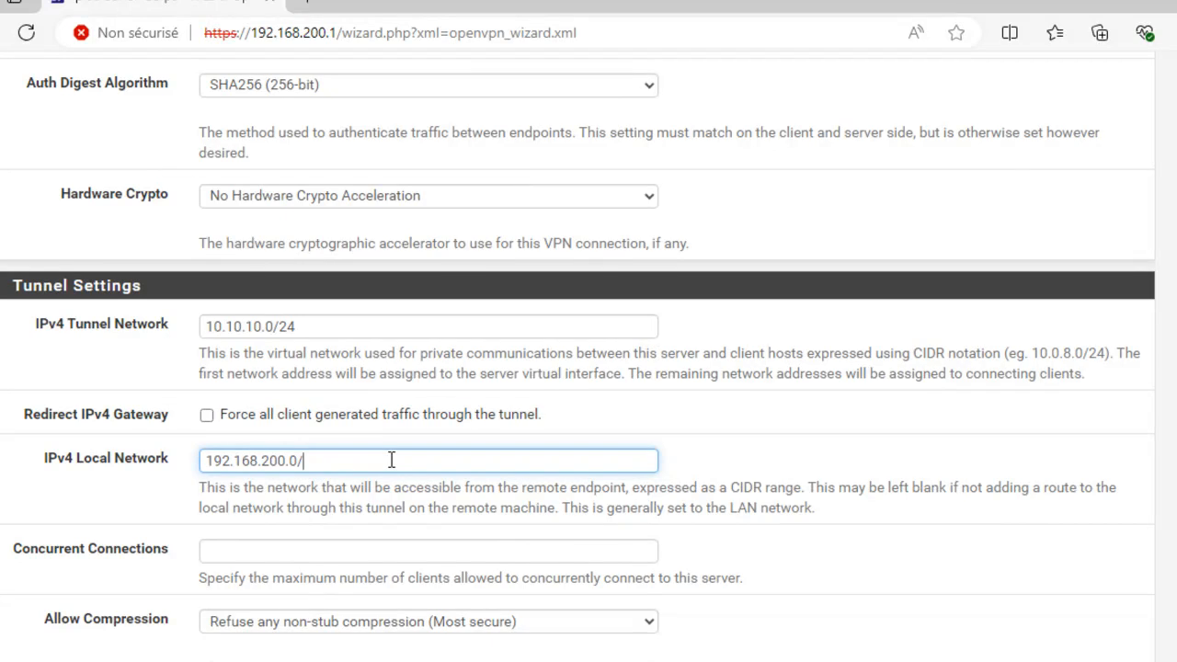
pyautogui.click(290, 552)
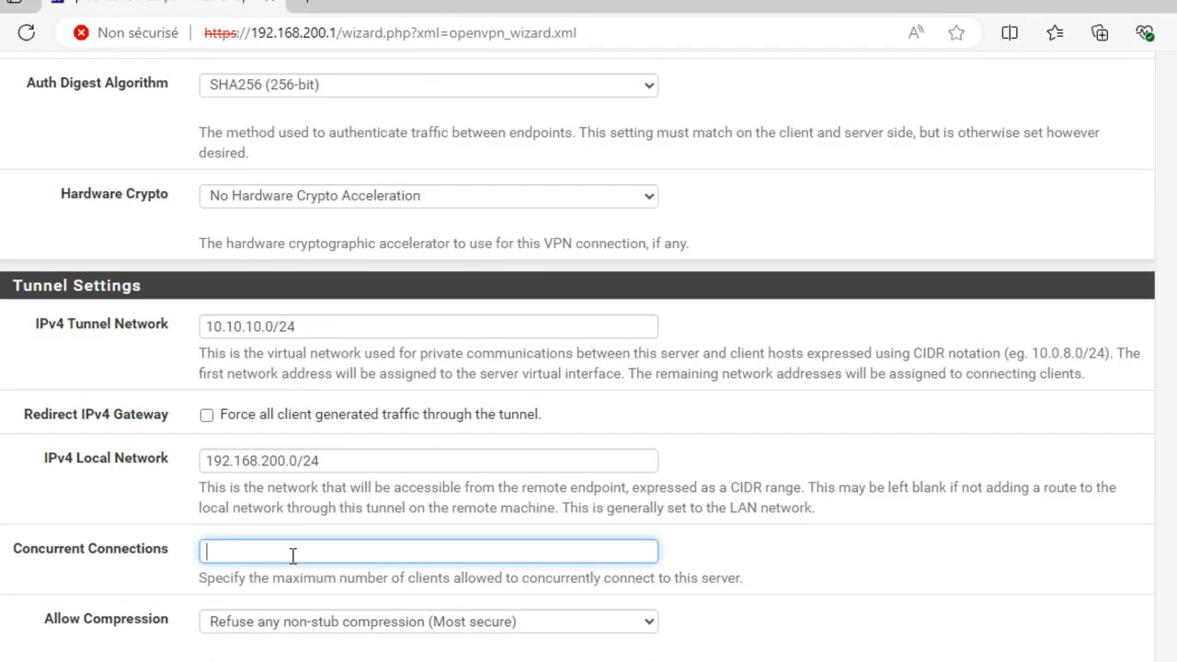
# Allow 10 concurrent connections, set DNS Server 1 to 192.168.1.1, and continue to firewall rules
pyautogui.write('10')
pyautogui.scroll(-2, 297, 556)
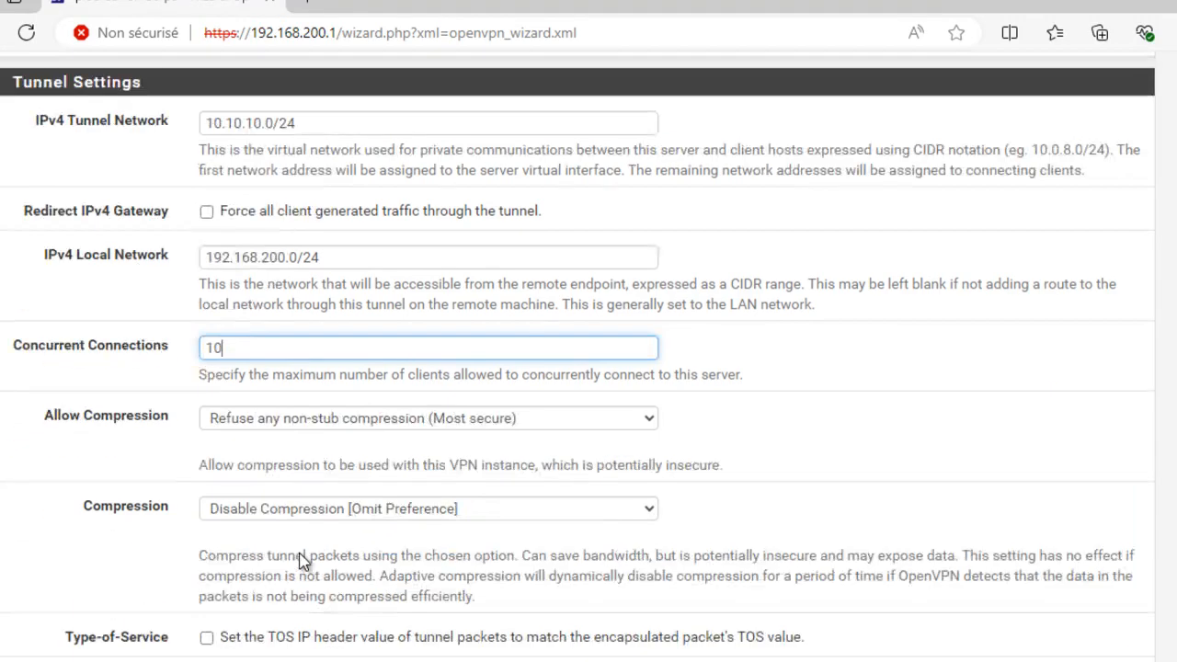
pyautogui.scroll(-5, 301, 553)
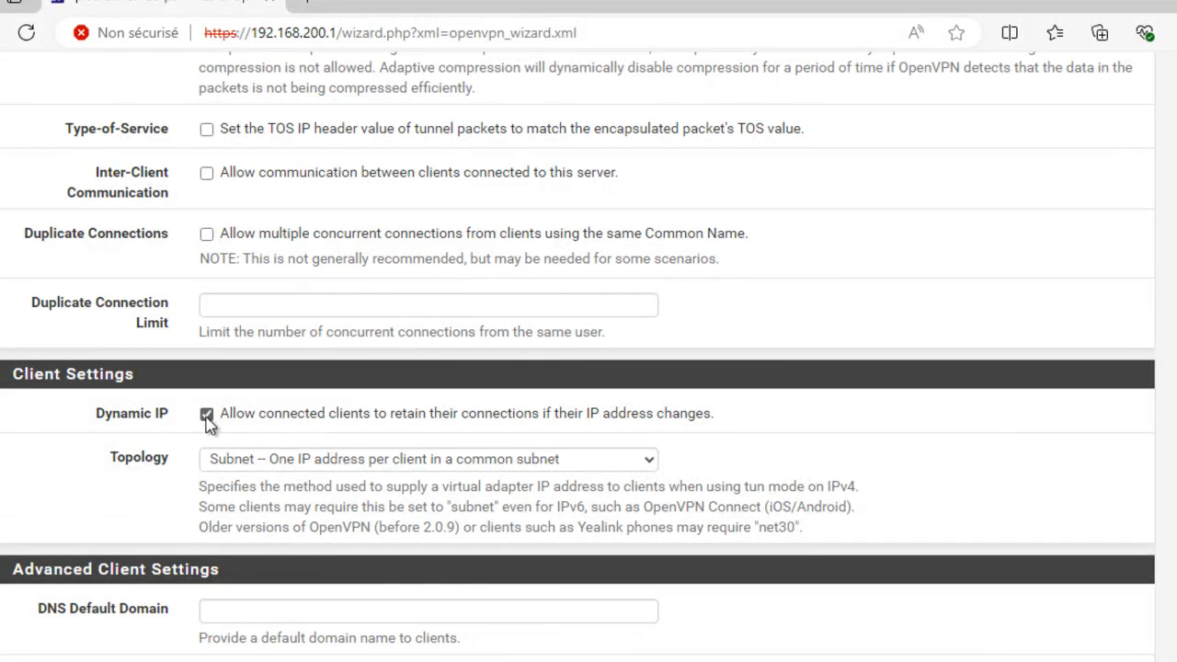
pyautogui.scroll(-3, 325, 457)
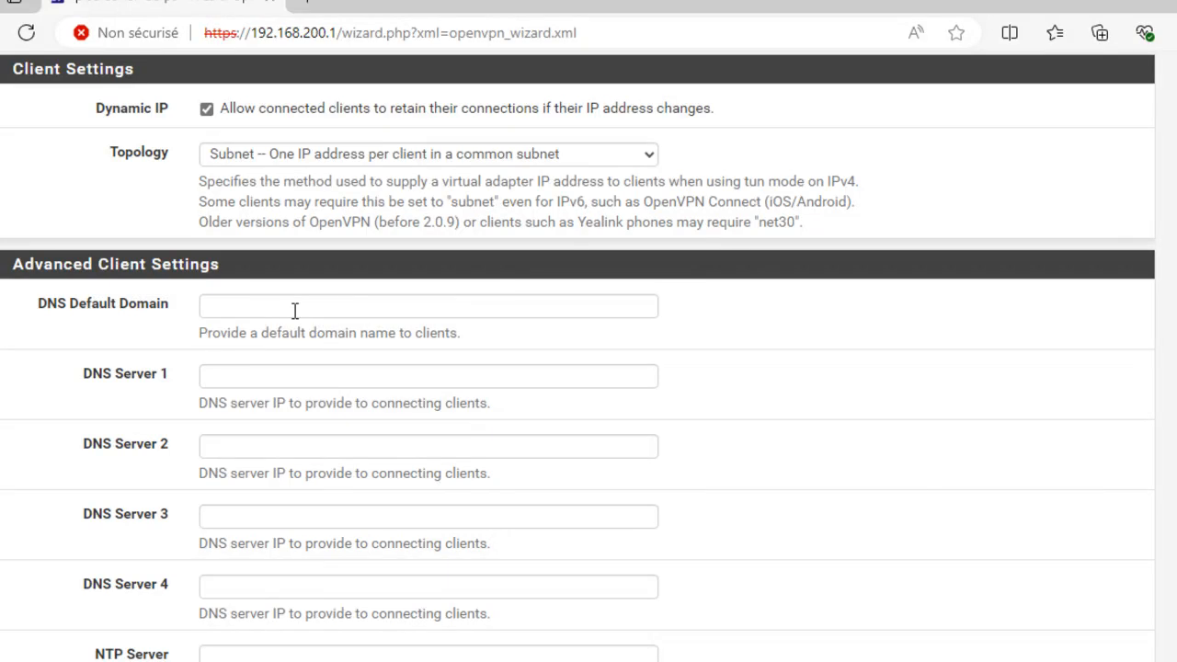
pyautogui.click(237, 373)
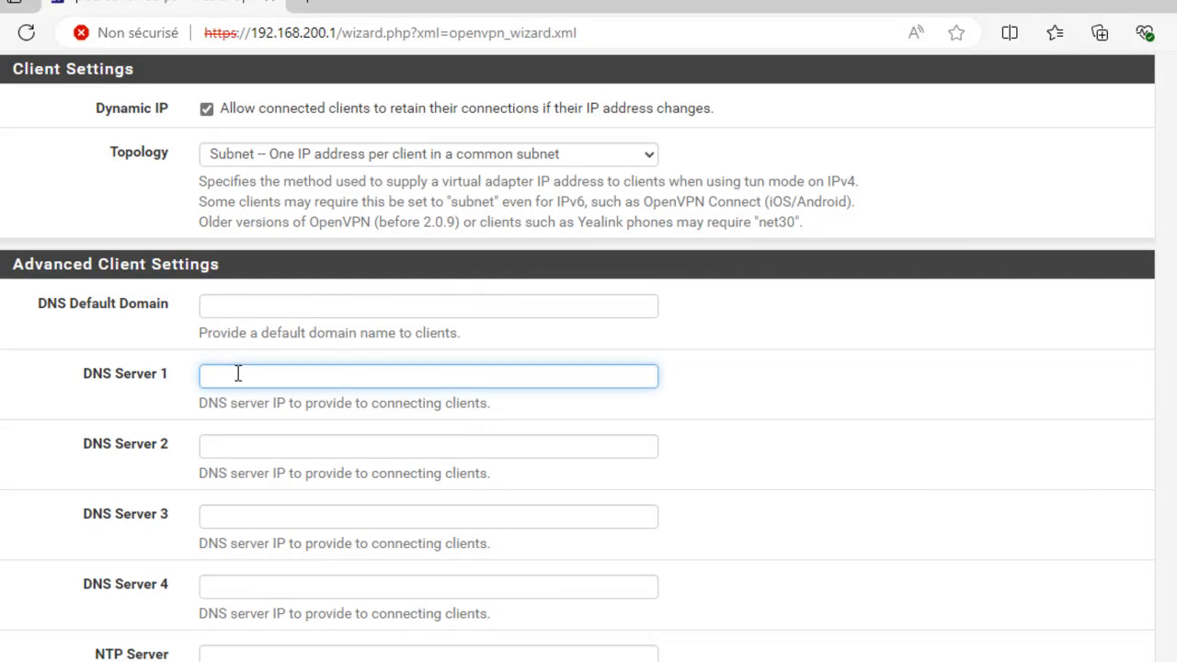
pyautogui.write('192.168.1.1')
pyautogui.scroll(-5, 208, 368)
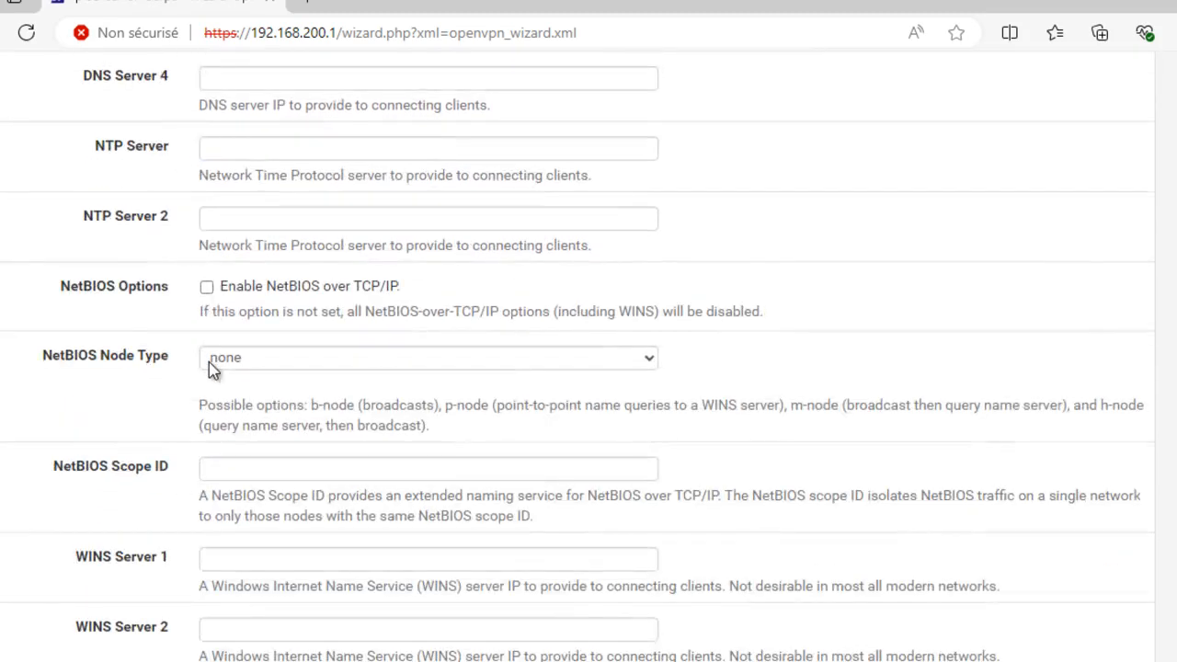
pyautogui.scroll(-2, 209, 362)
pyautogui.click(247, 562)
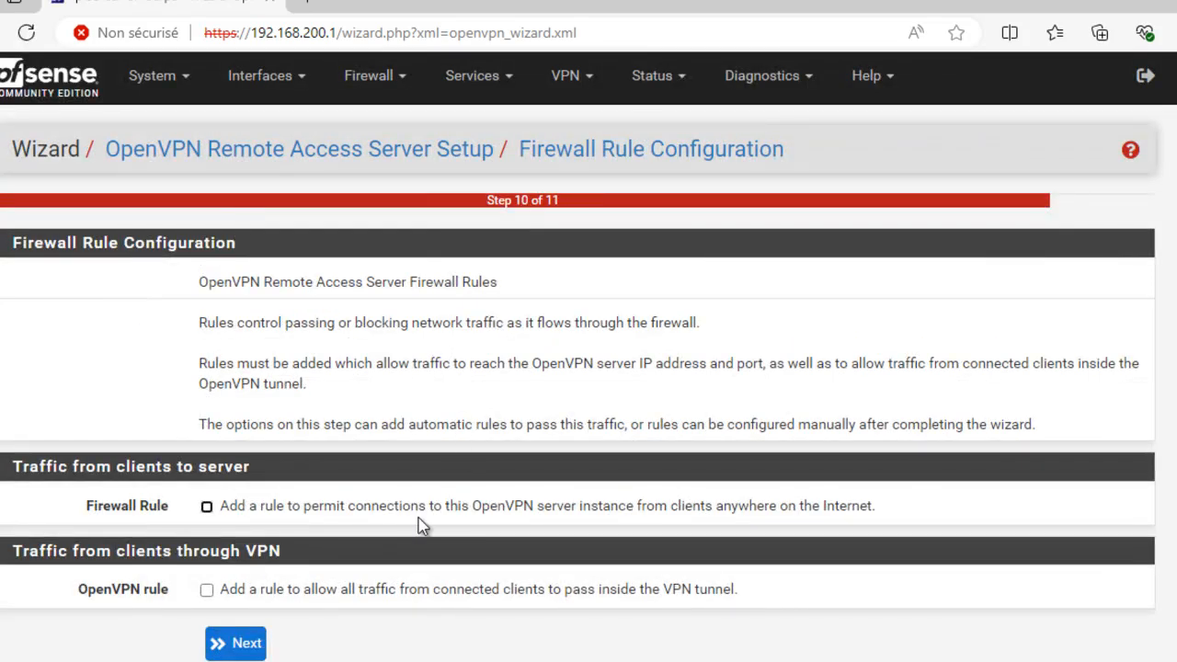
# Enable both the WAN firewall rule and the OpenVPN tunnel rule, then continue
pyautogui.click(206, 507)
pyautogui.click(207, 590)
pyautogui.click(237, 646)
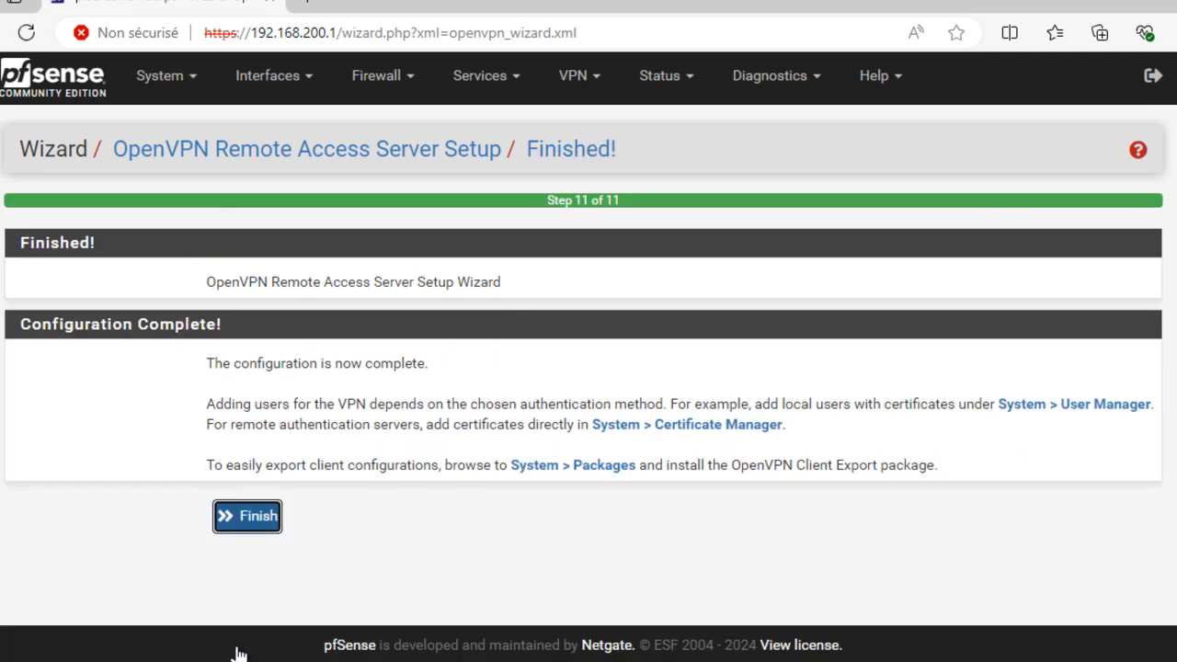
# Finish the wizard to save PFsense-VPN, then go to Firewall > Rules
pyautogui.click(250, 518)
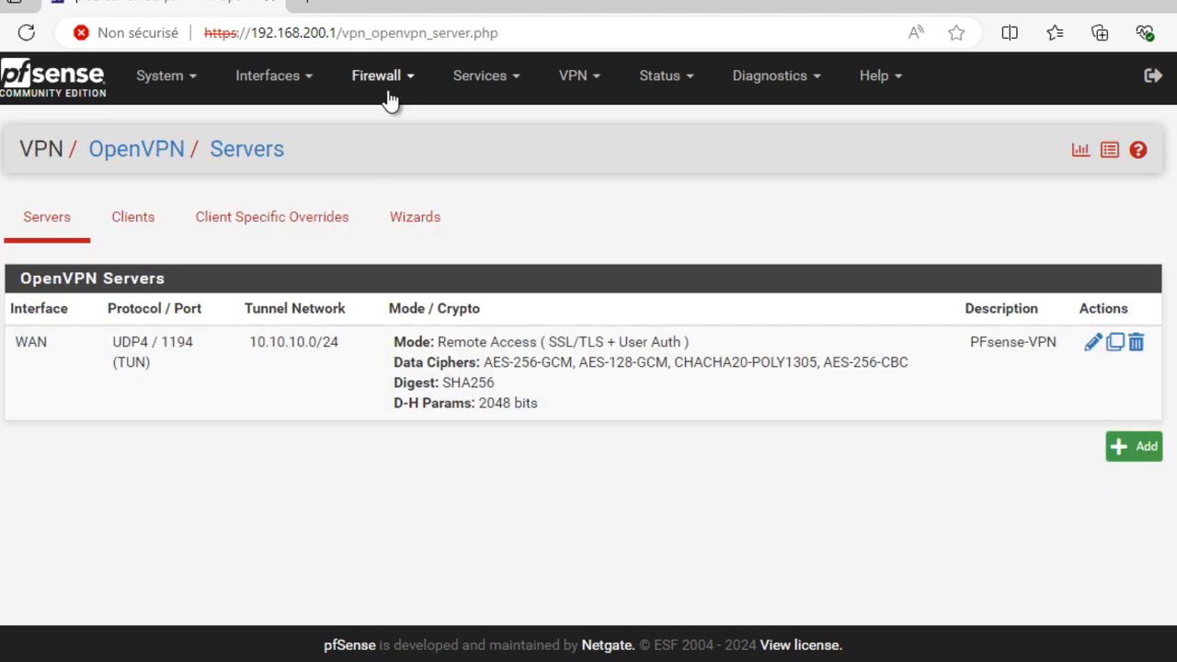
pyautogui.click(390, 83)
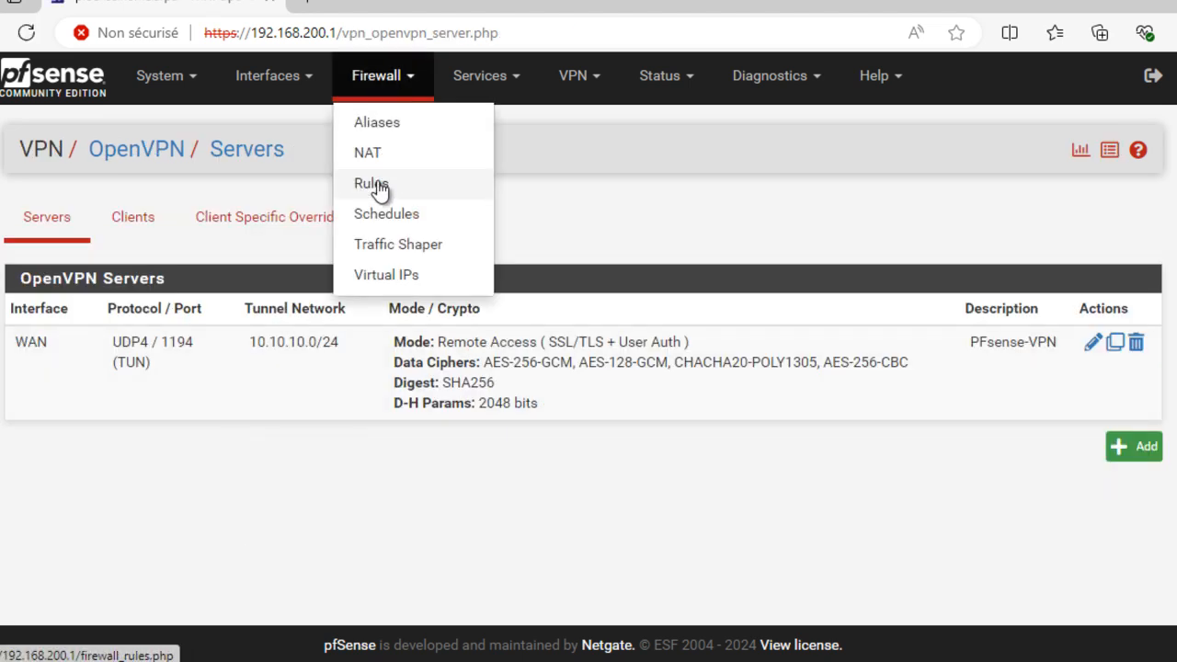
pyautogui.click(377, 182)
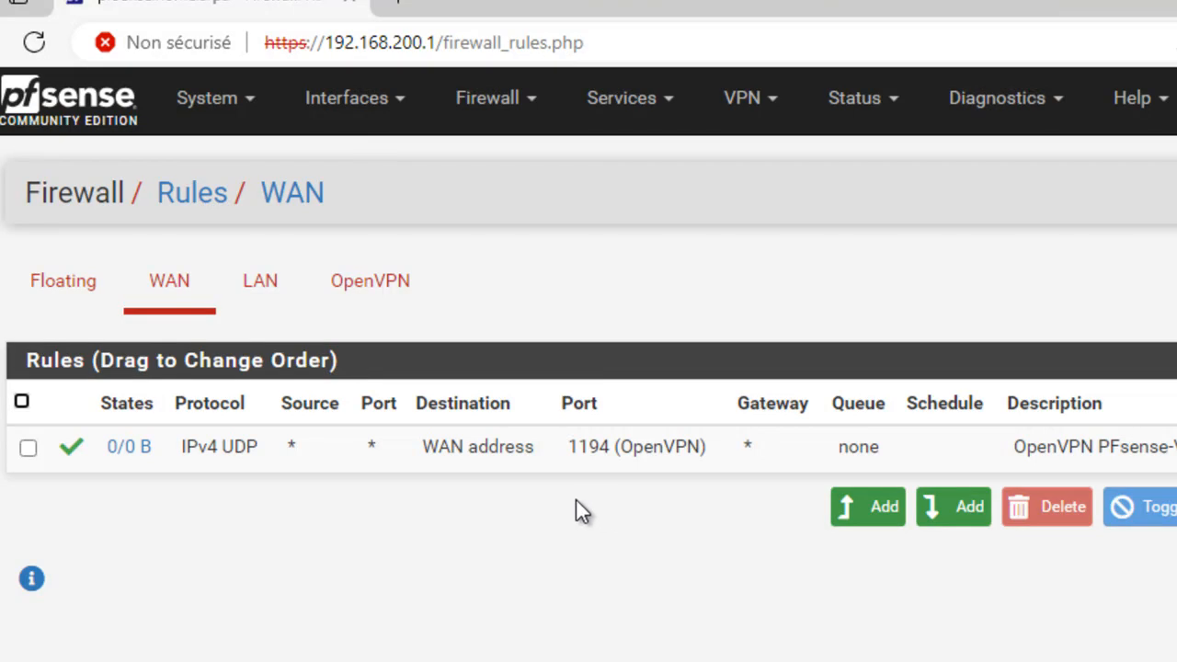
# Check the OpenVPN firewall rules for the wizard's rule passing all IPv4 traffic
pyautogui.click(270, 293)
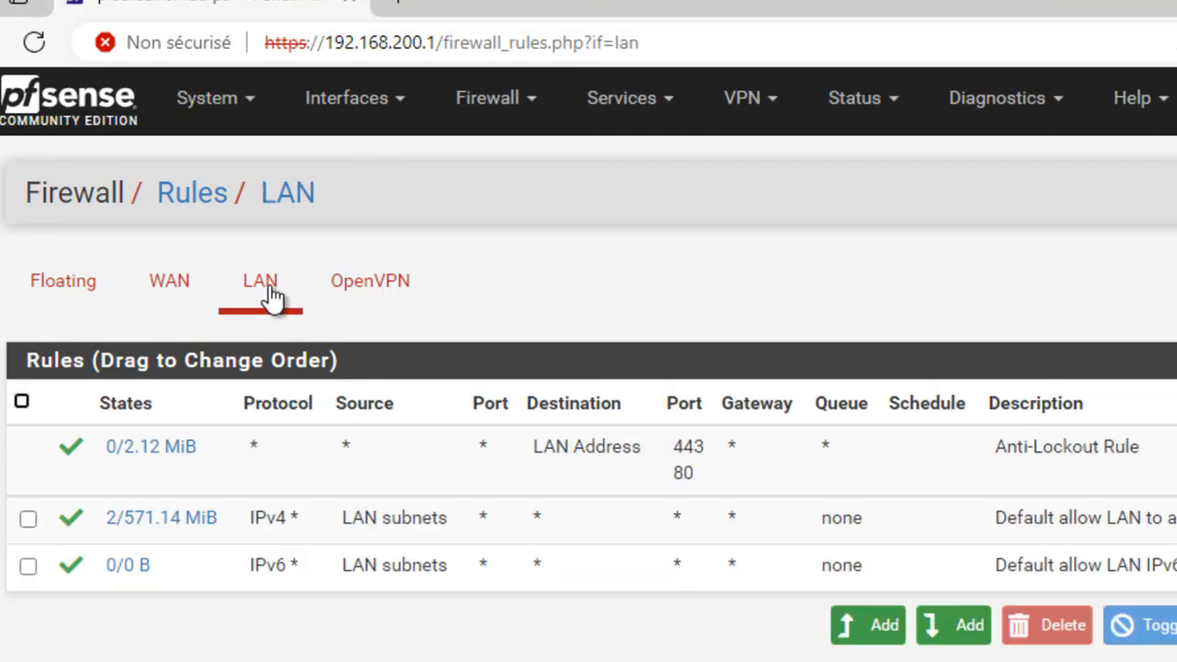
pyautogui.click(390, 291)
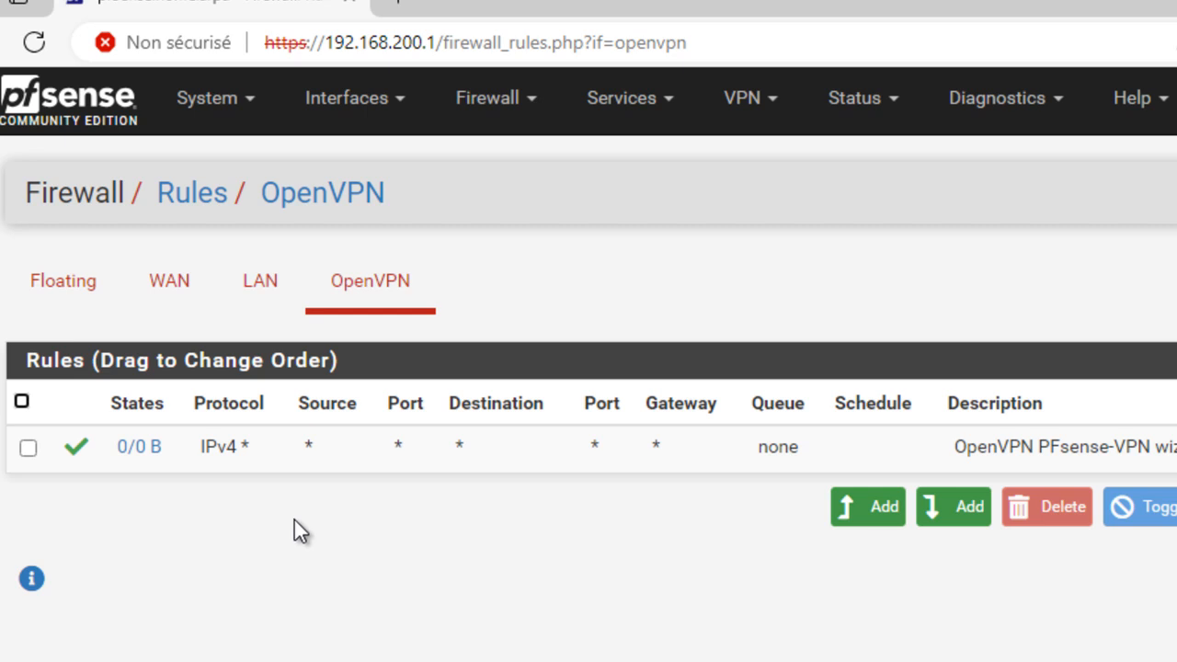
pyautogui.click(222, 104)
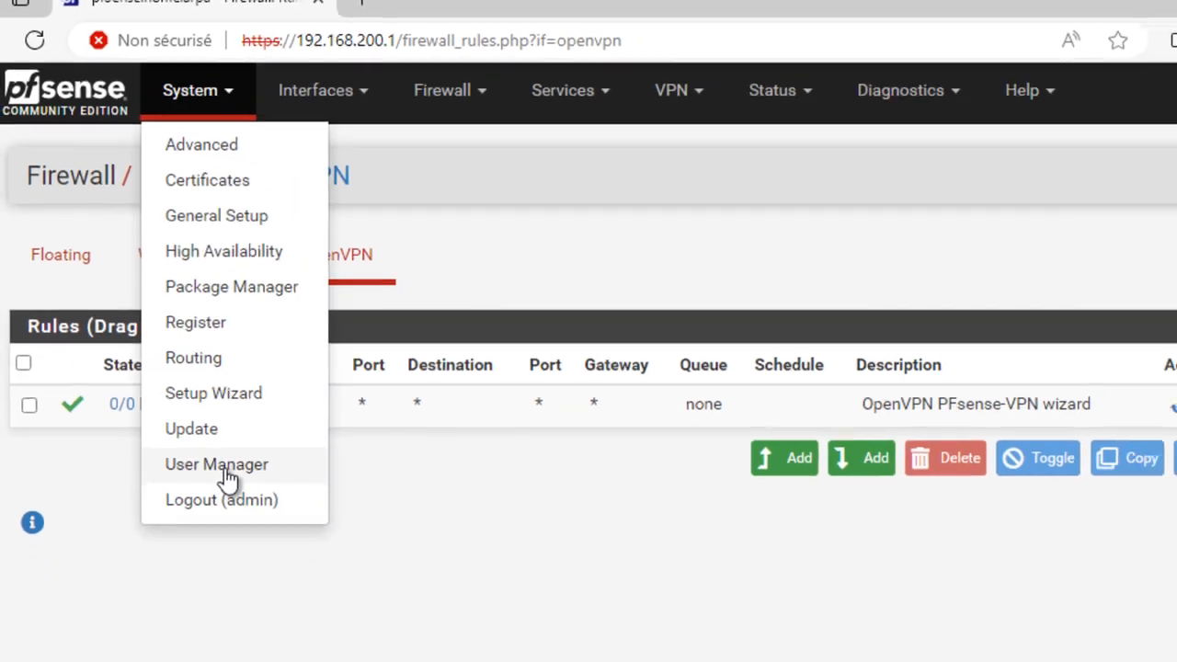
# In the User Manager, add a new user named uservpn and enter its password
pyautogui.click(238, 515)
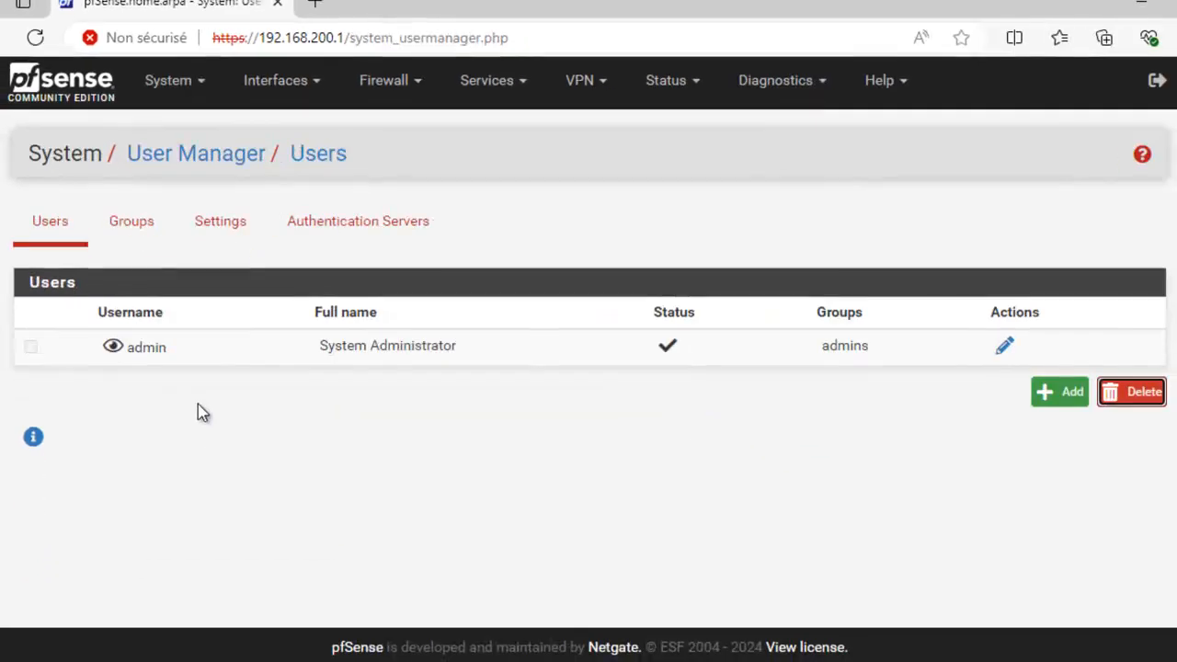
pyautogui.click(1058, 394)
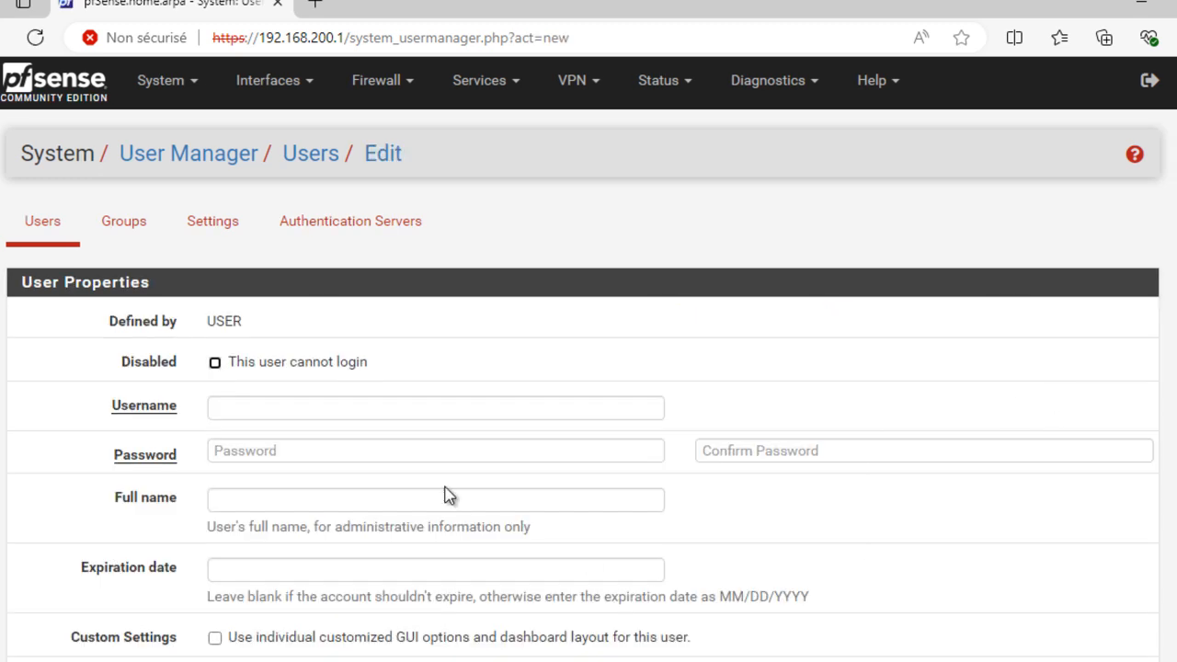
pyautogui.click(450, 411)
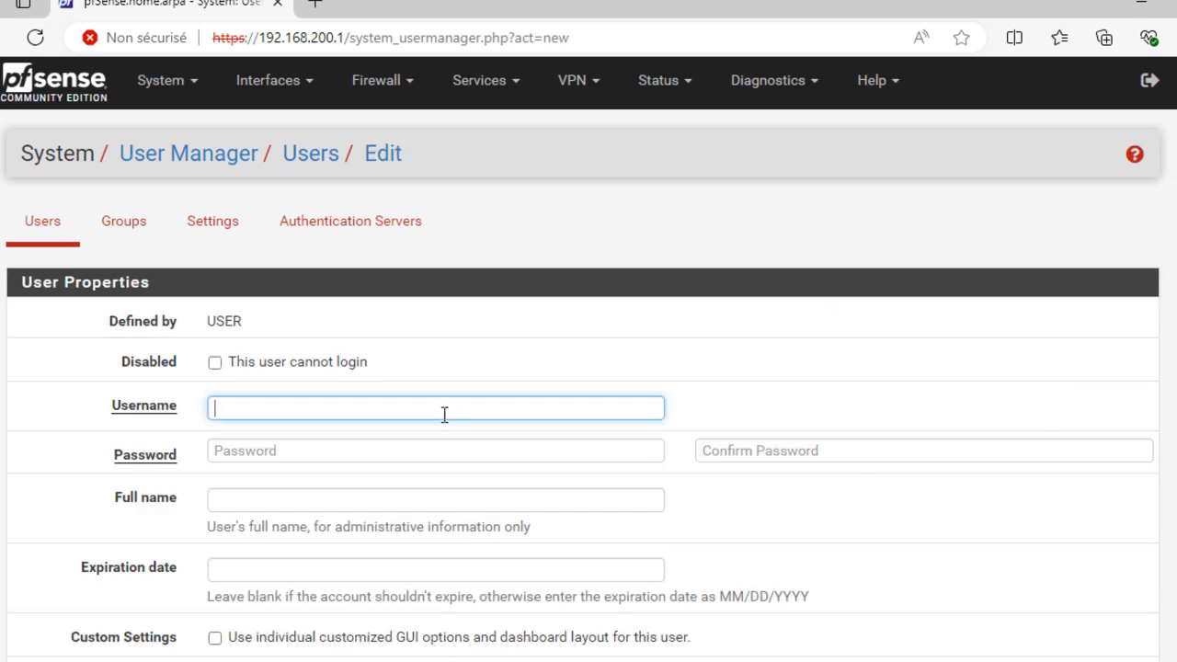
pyautogui.write('uservpn')
pyautogui.click(410, 451)
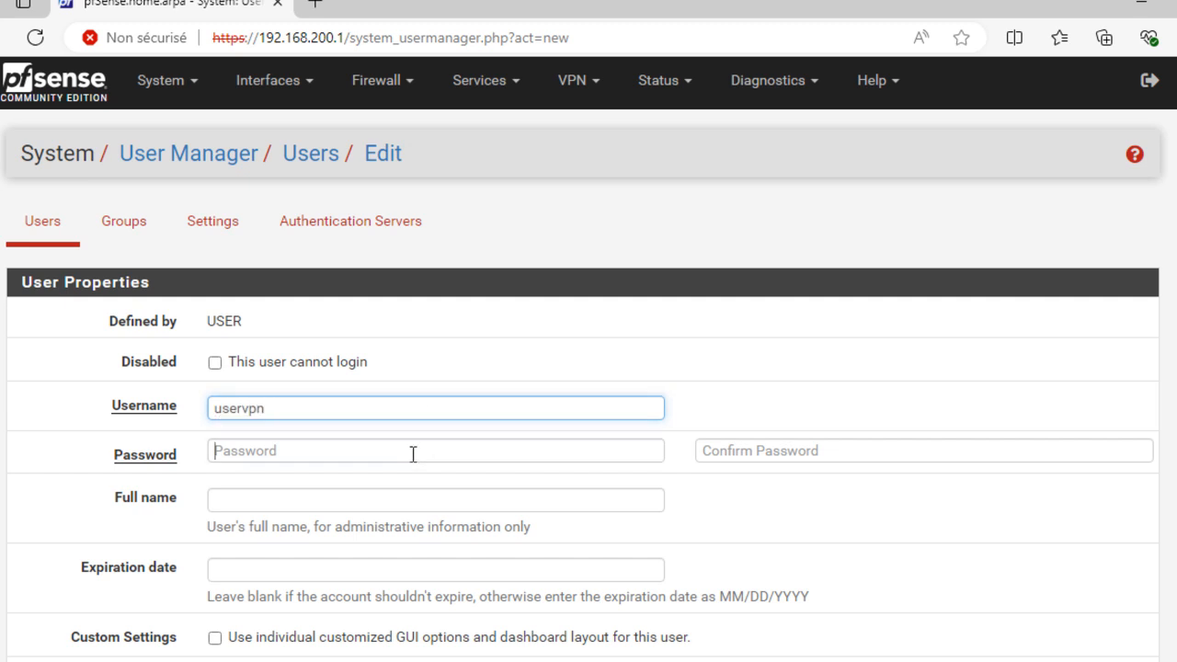
pyautogui.write('•••••')
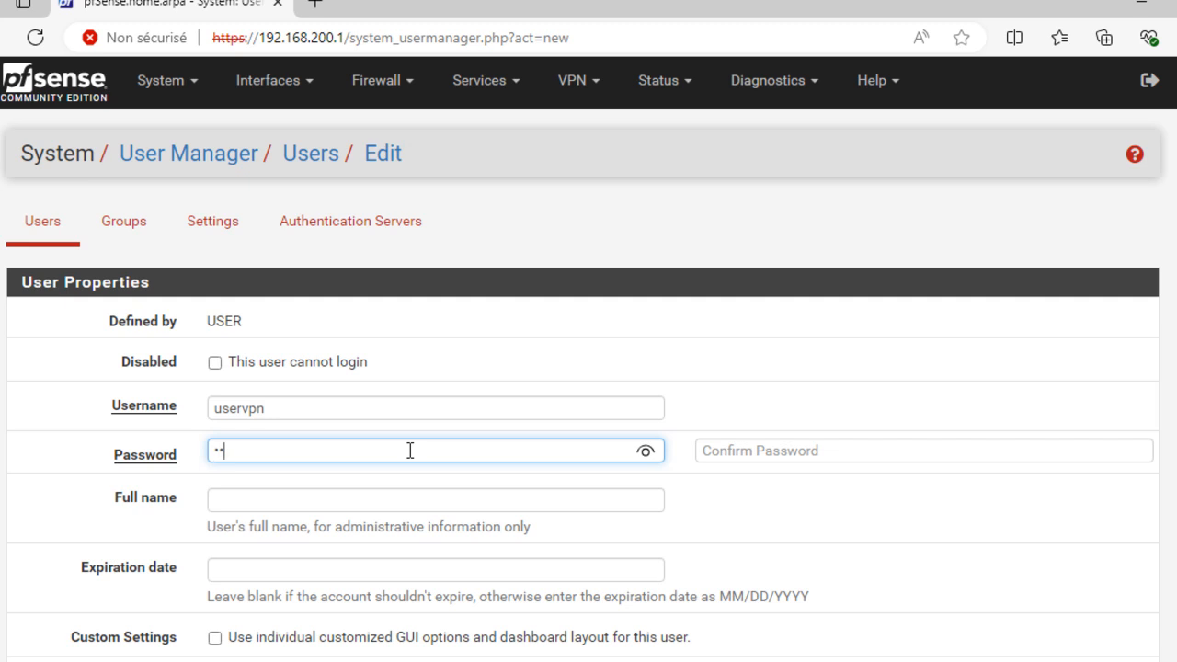
pyautogui.write('•••')
pyautogui.click(743, 451)
pyautogui.write('••••••••')
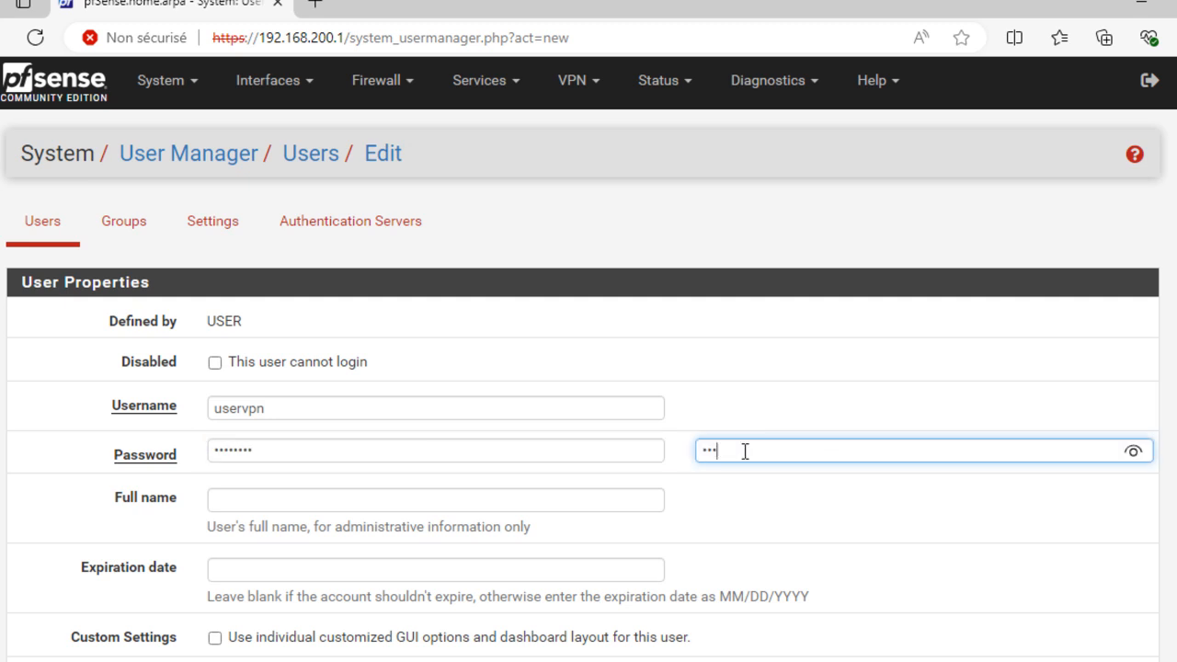
# Create a user certificate named uservpn-cert for the account and save the user
pyautogui.scroll(-3, 328, 476)
pyautogui.scroll(-1, 329, 475)
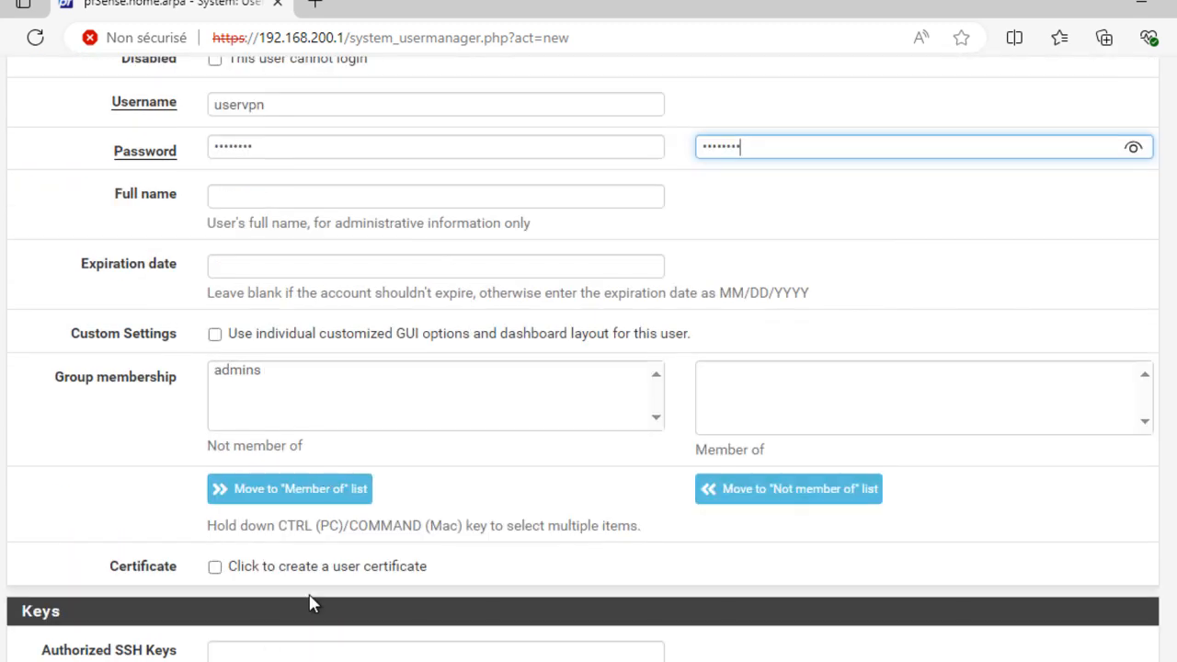
pyautogui.scroll(-1, 276, 575)
pyautogui.scroll(-2, 281, 570)
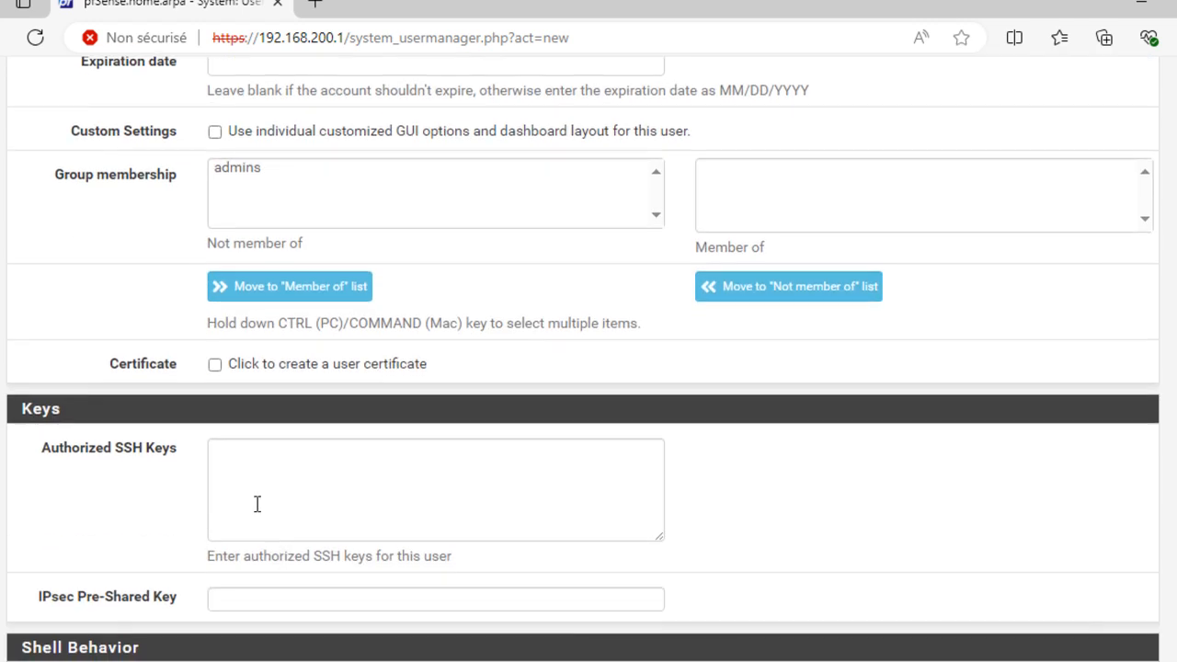
pyautogui.click(215, 365)
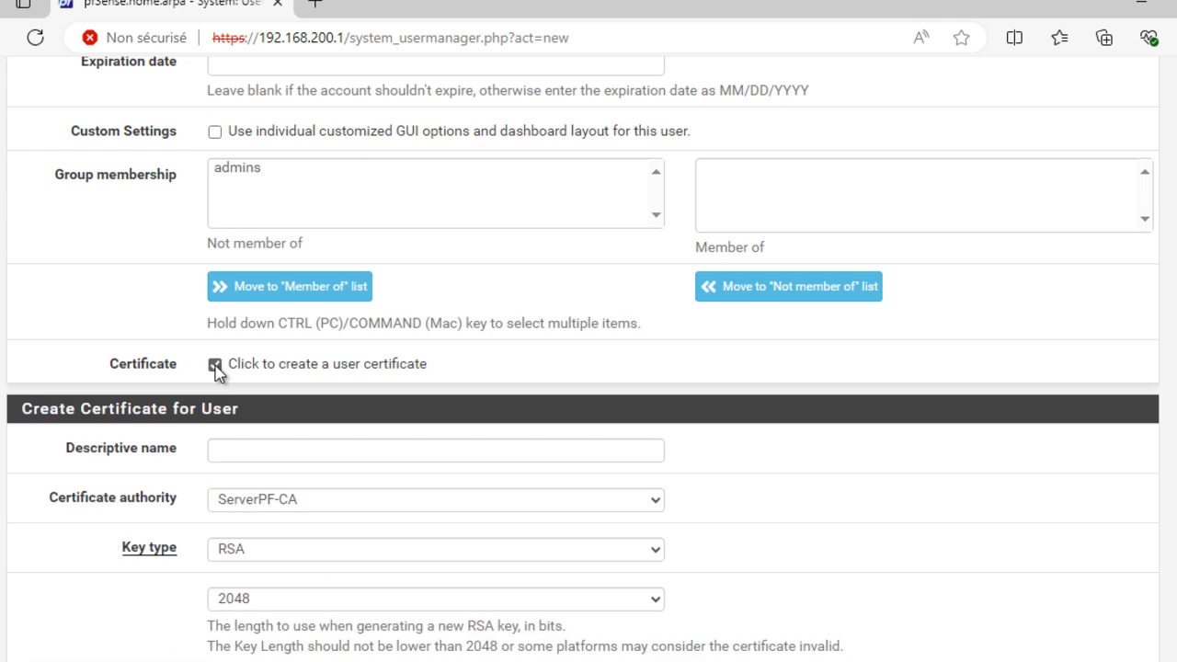
pyautogui.click(251, 453)
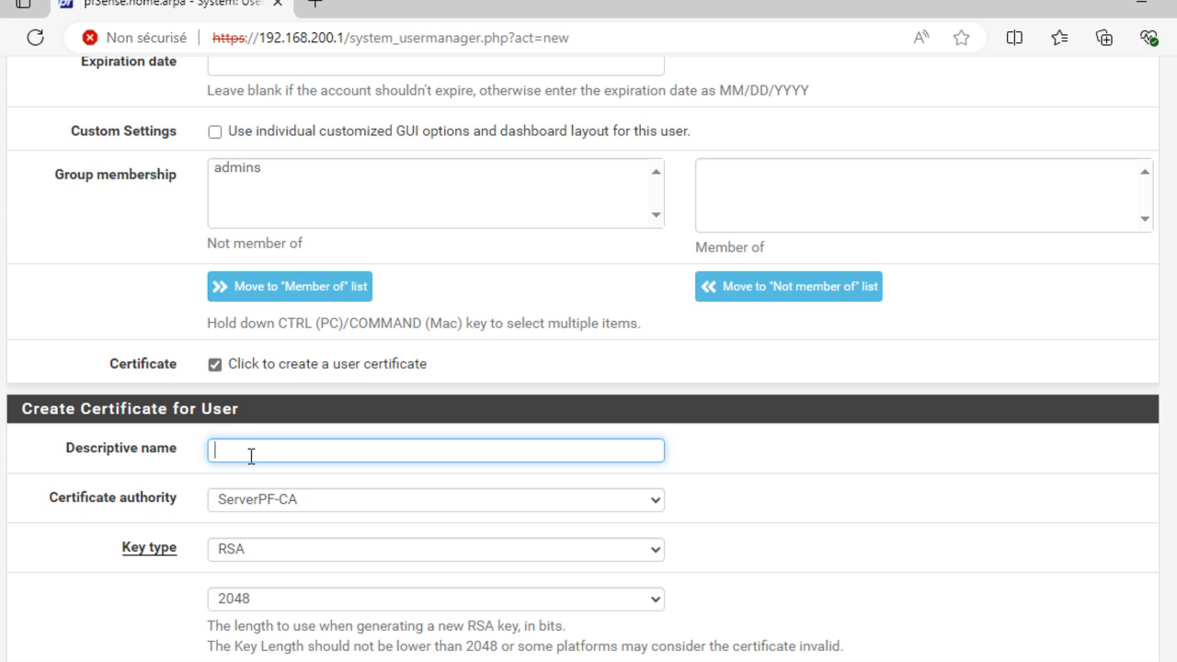
pyautogui.write('uservpn-cert')
pyautogui.scroll(-3, 285, 476)
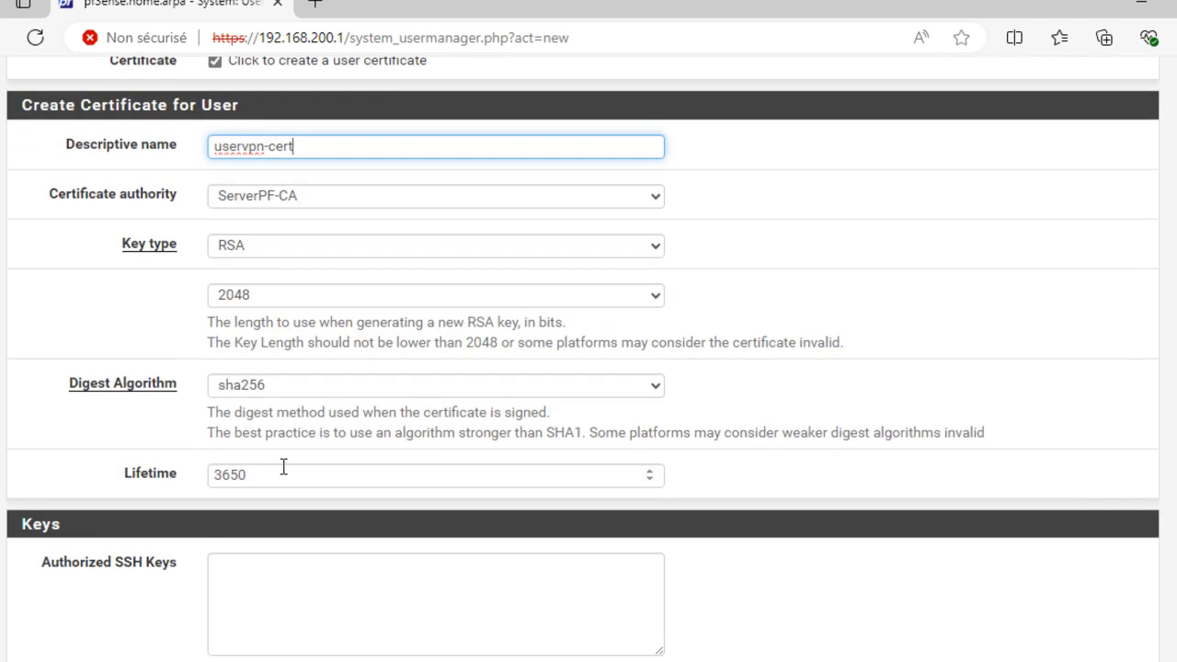
pyautogui.scroll(-2, 285, 476)
pyautogui.scroll(-3, 285, 475)
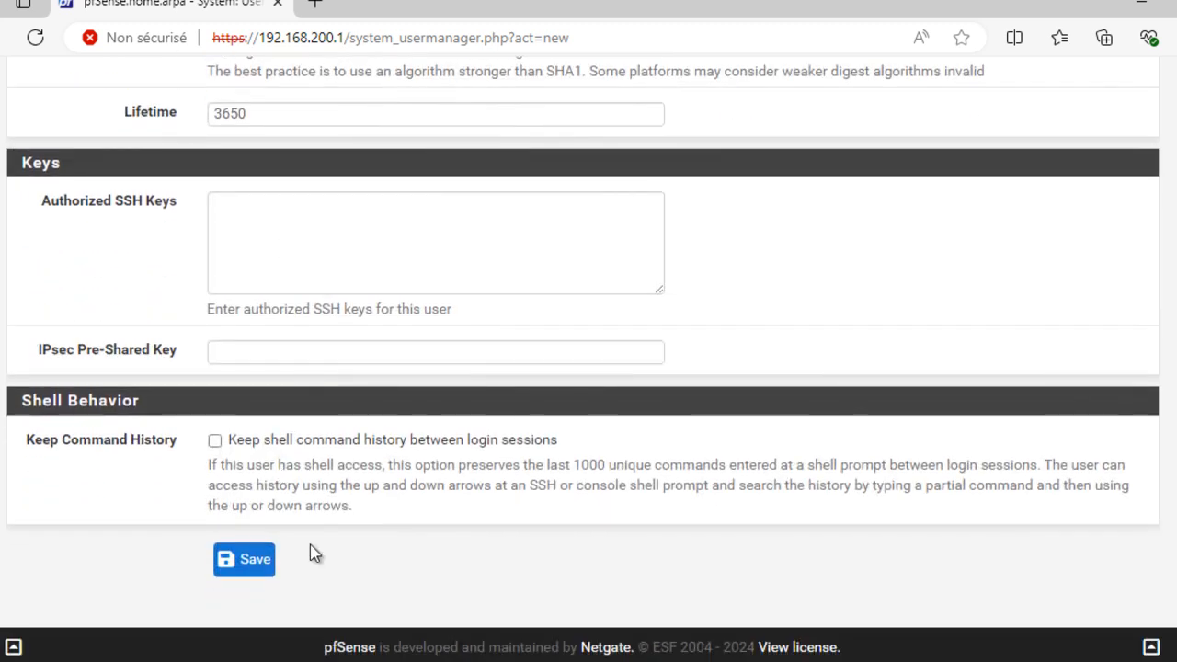
pyautogui.click(256, 563)
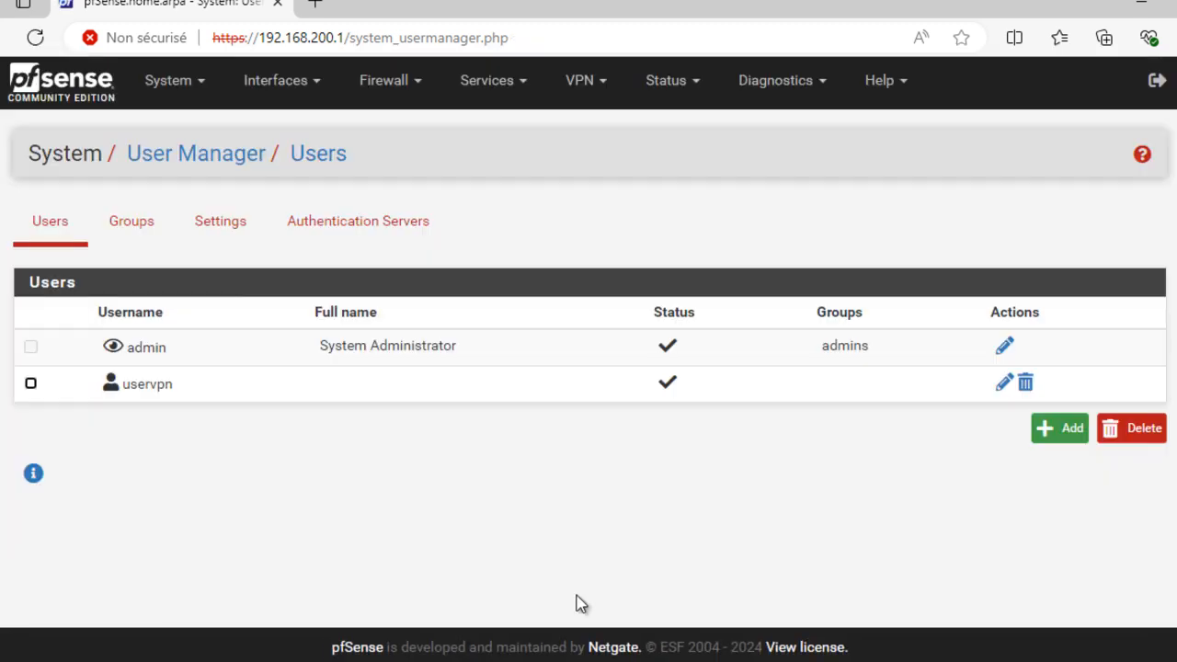
# Review the uservpn-cert entry in System > Certificates, issued by ServerPF-CA
pyautogui.click(185, 92)
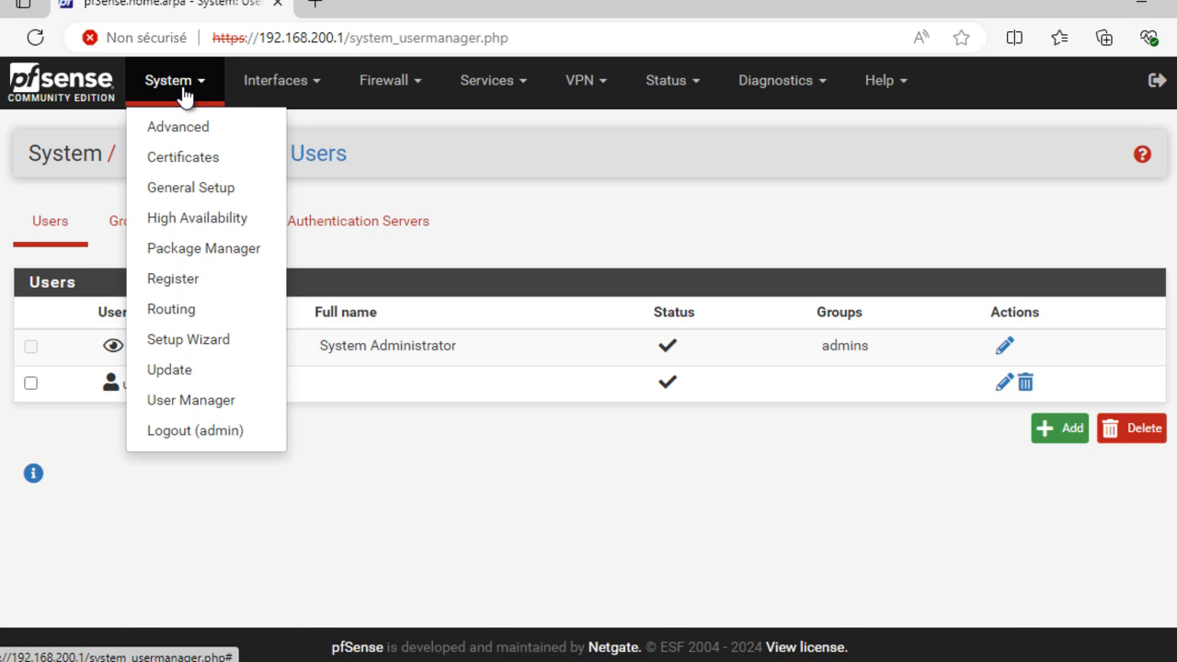
pyautogui.click(178, 166)
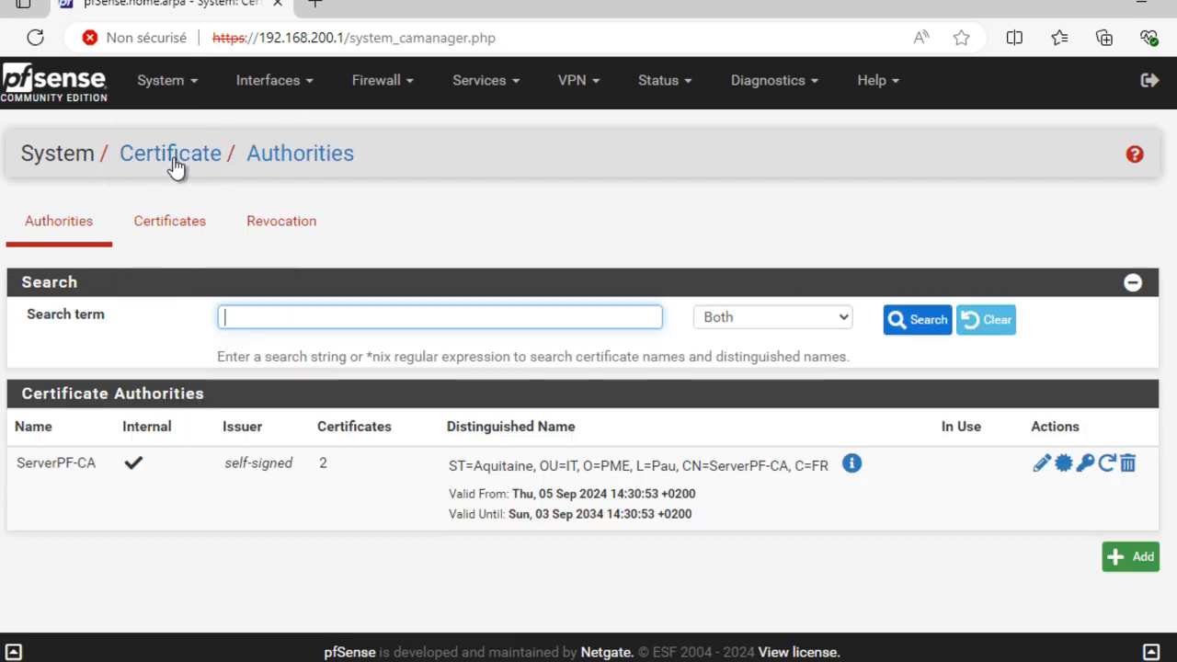
pyautogui.click(175, 230)
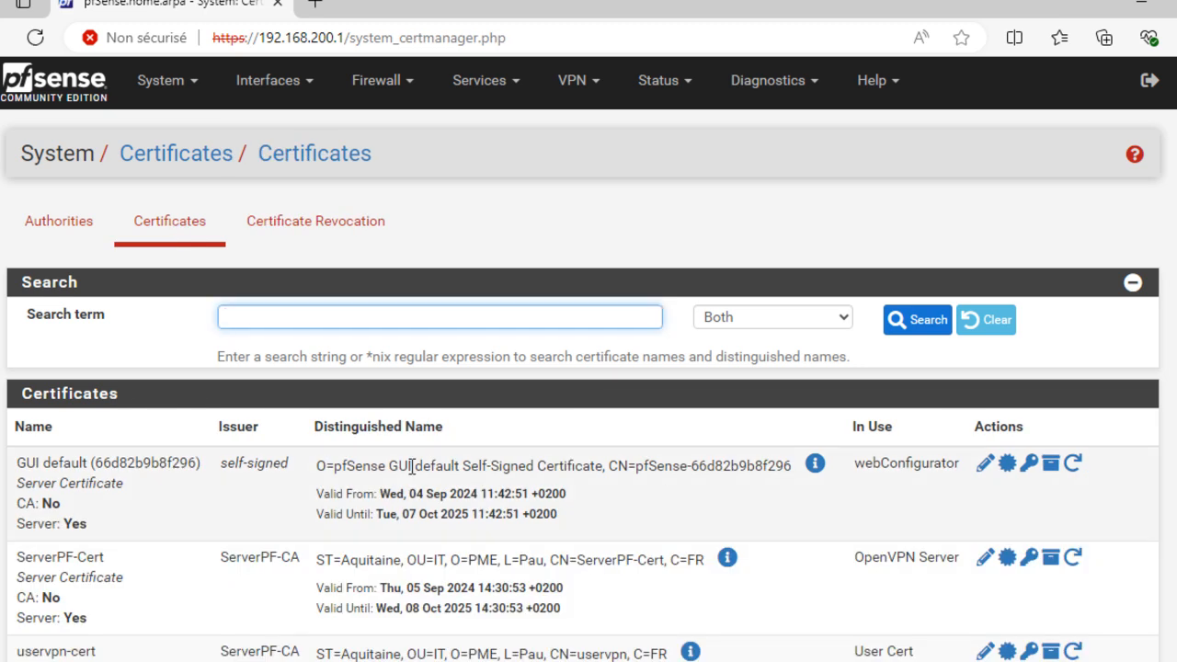
pyautogui.scroll(-2, 411, 466)
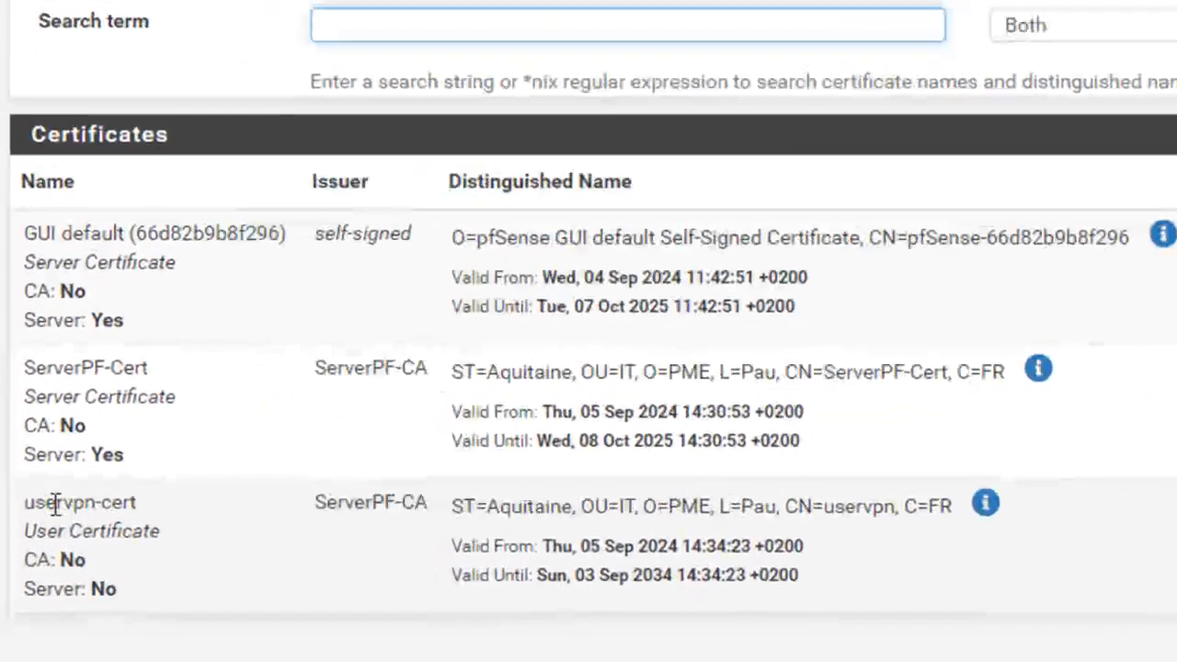
pyautogui.moveTo(55, 502); pyautogui.dragTo(831, 589)
pyautogui.click(967, 591)
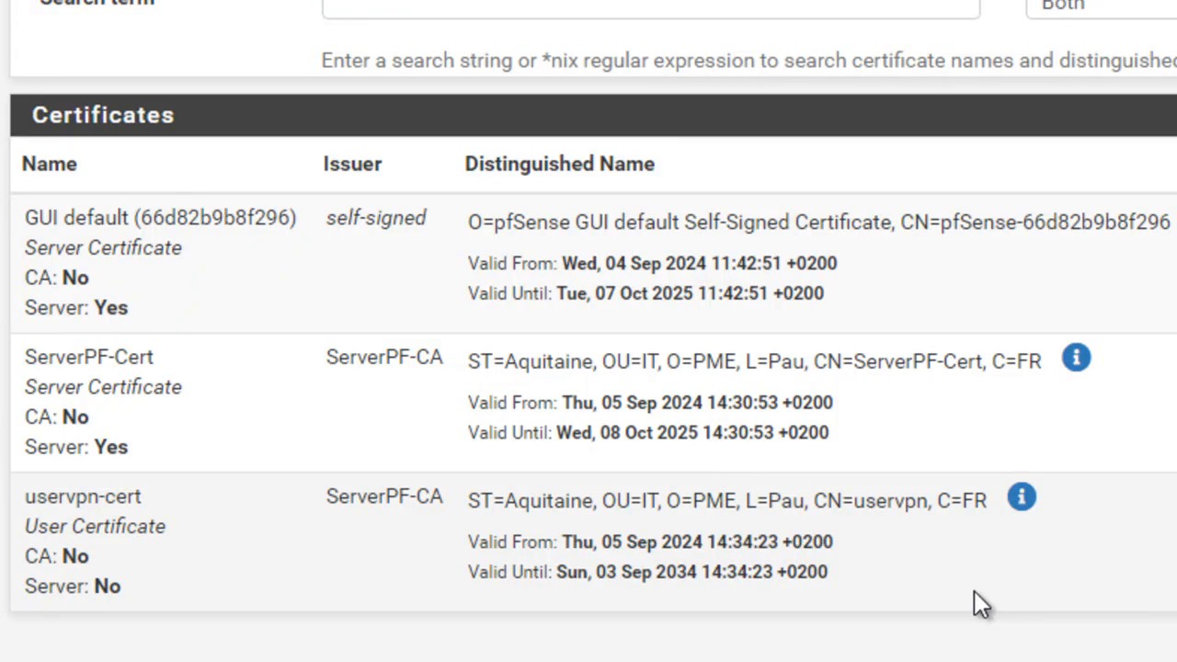
pyautogui.scroll(2, 972, 604)
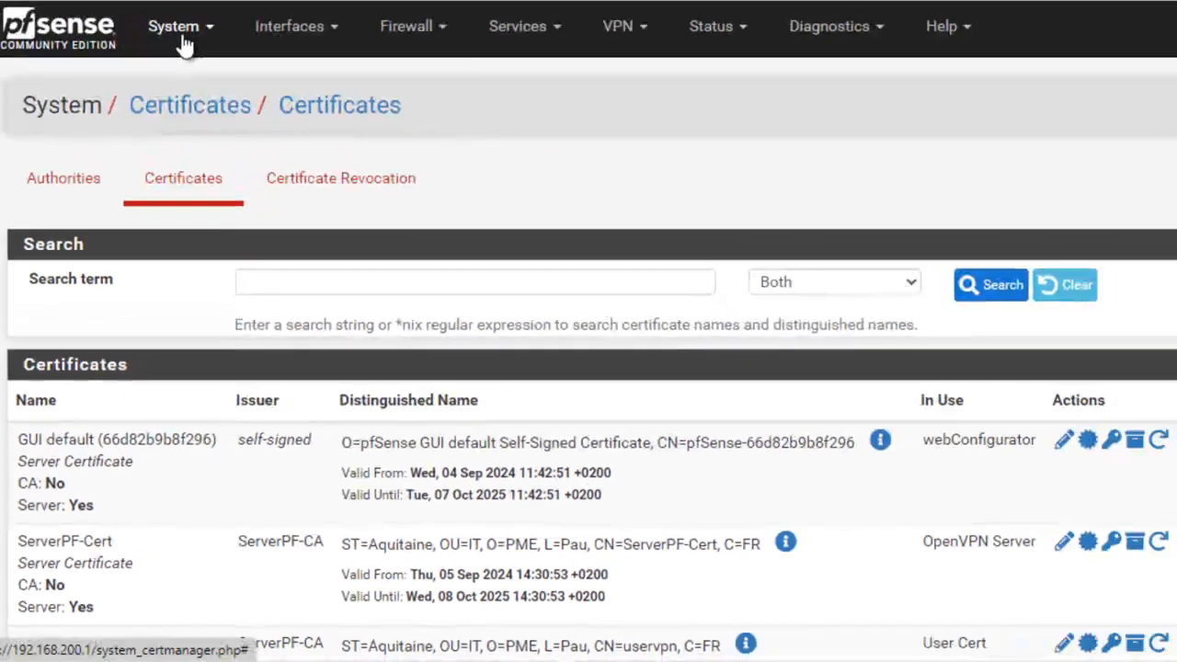
pyautogui.click(179, 33)
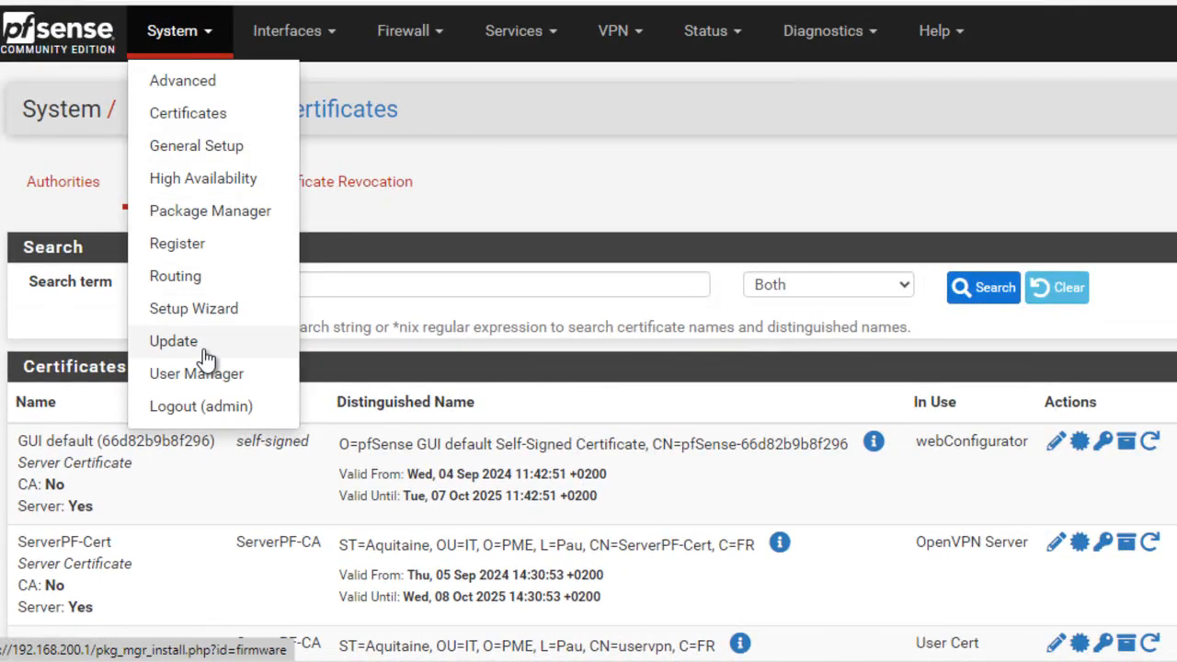
# Search the available packages for openvpn and install openvpn-client-export
pyautogui.click(204, 214)
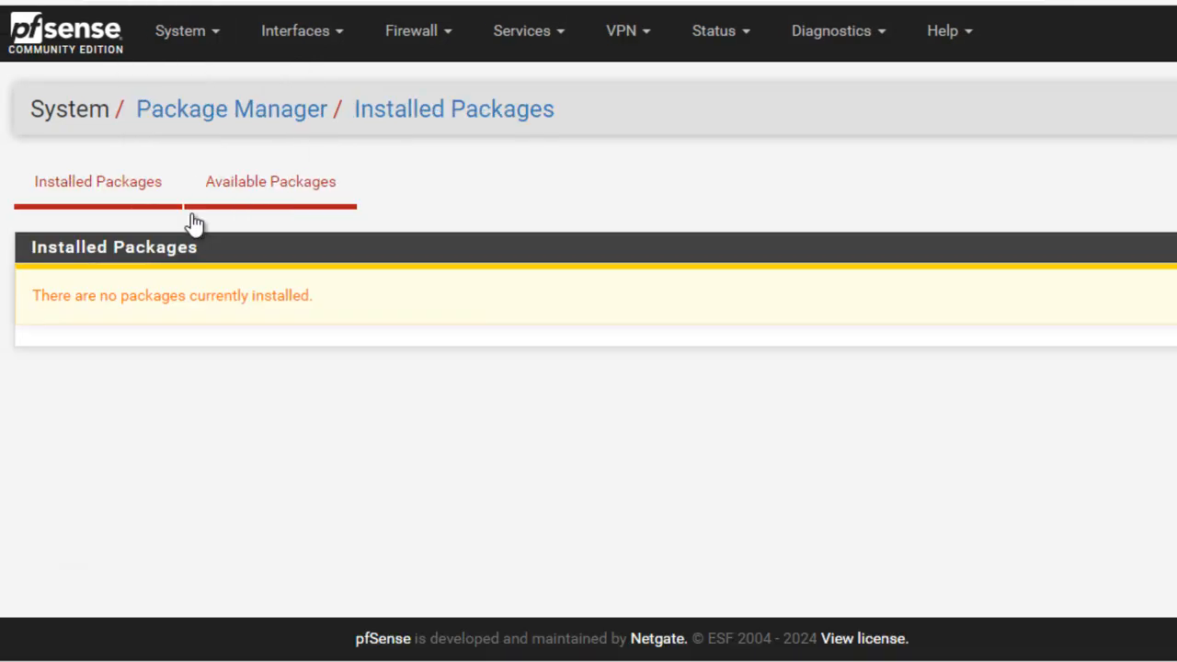
pyautogui.click(281, 193)
pyautogui.click(423, 285)
pyautogui.write('openvpn')
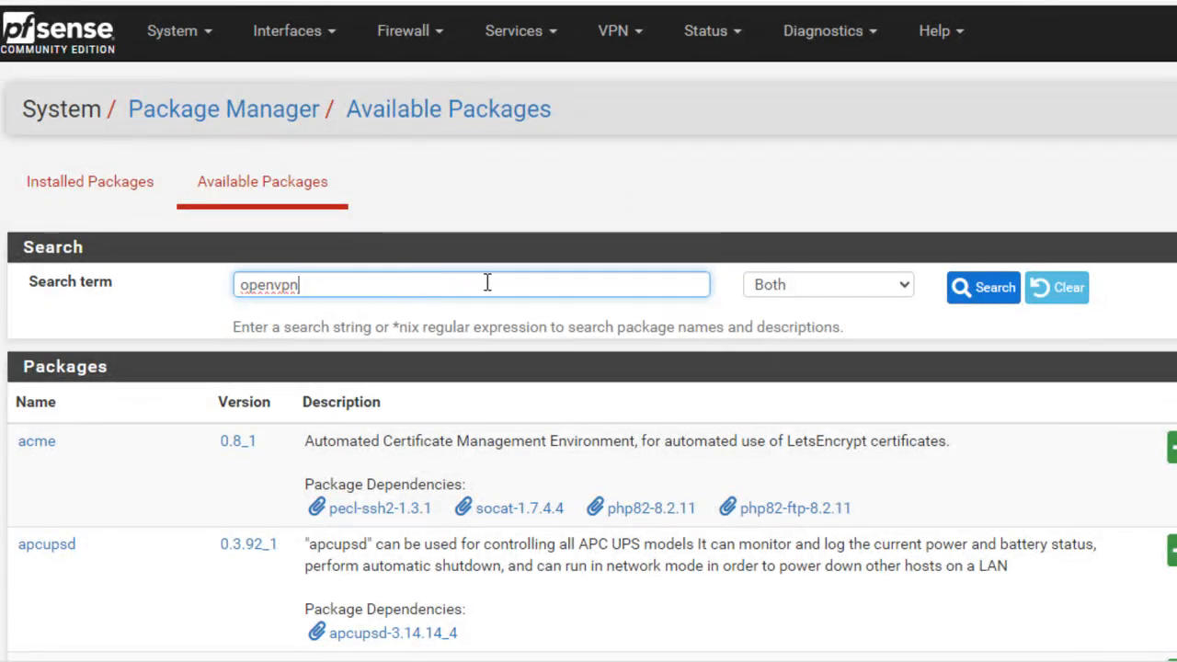
pyautogui.click(960, 287)
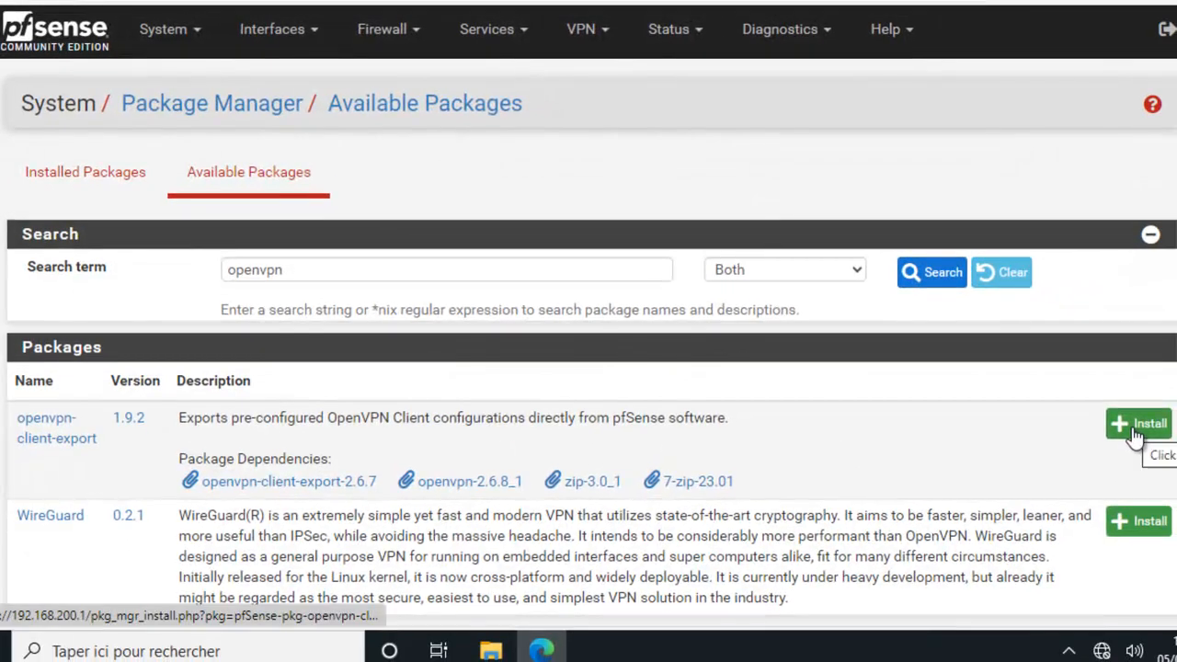
pyautogui.click(1173, 447)
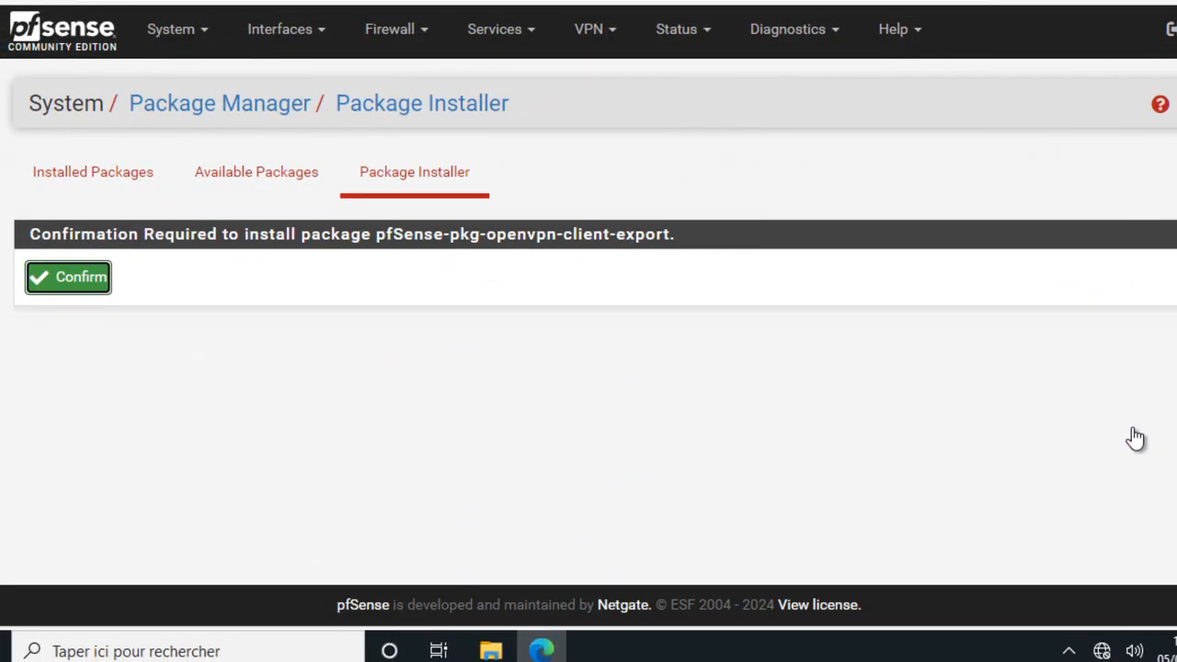
pyautogui.click(83, 287)
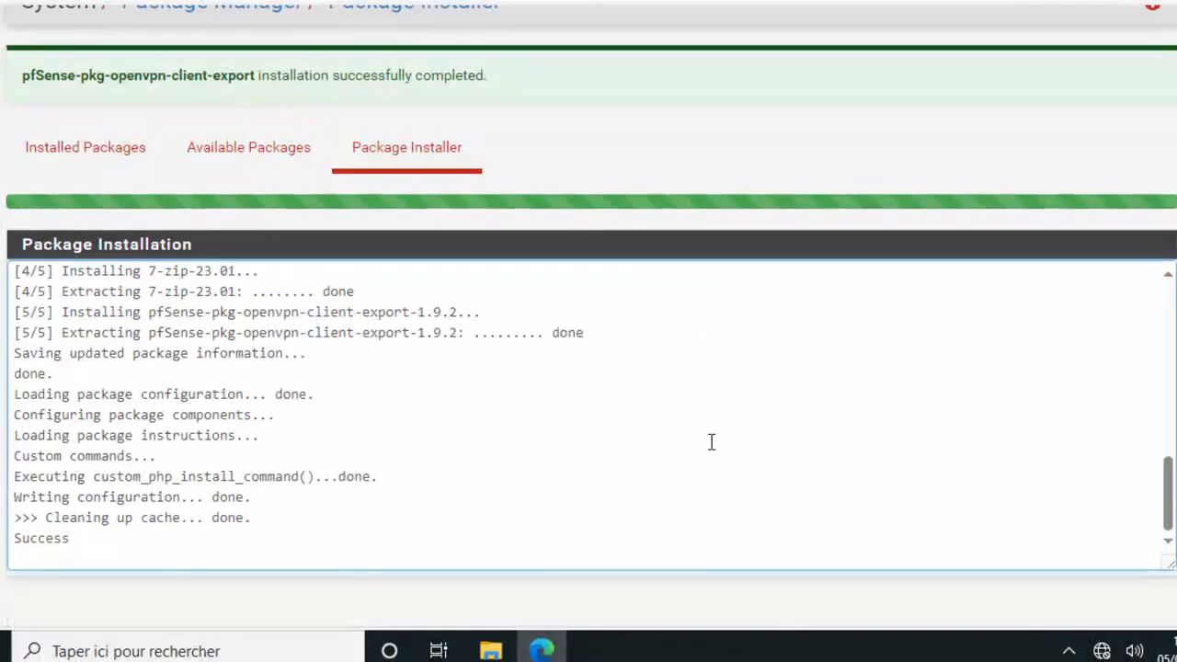
# Go to VPN > OpenVPN to show the PFsense-VPN server
pyautogui.scroll(10, 709, 436)
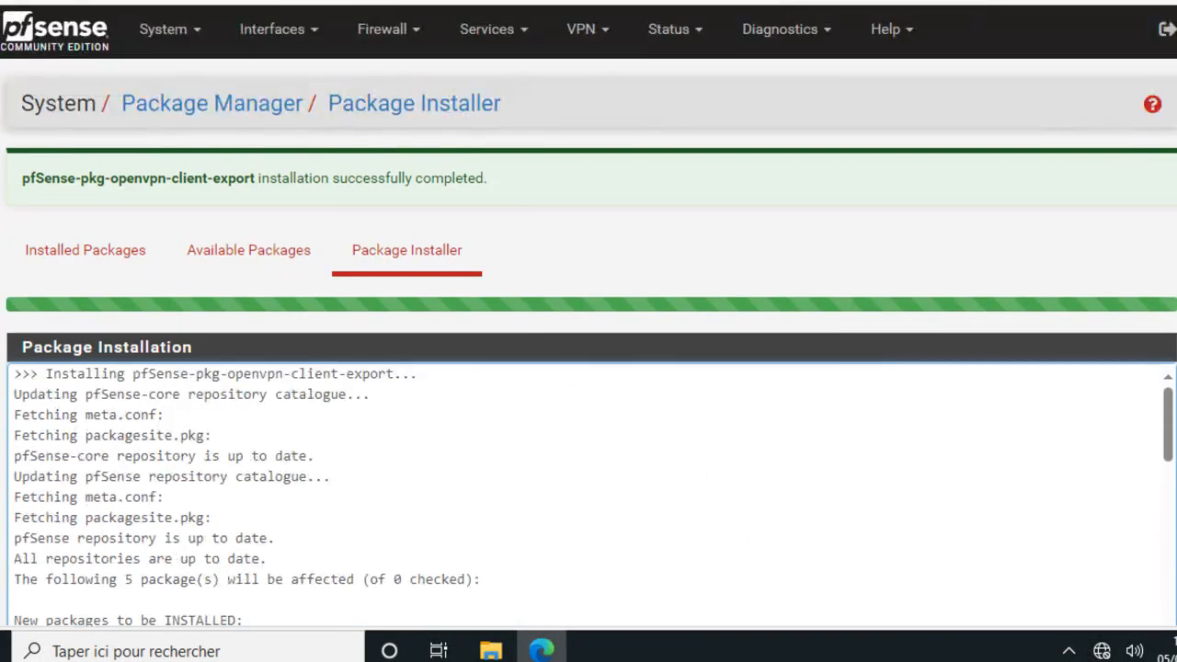
pyautogui.click(584, 38)
pyautogui.click(596, 147)
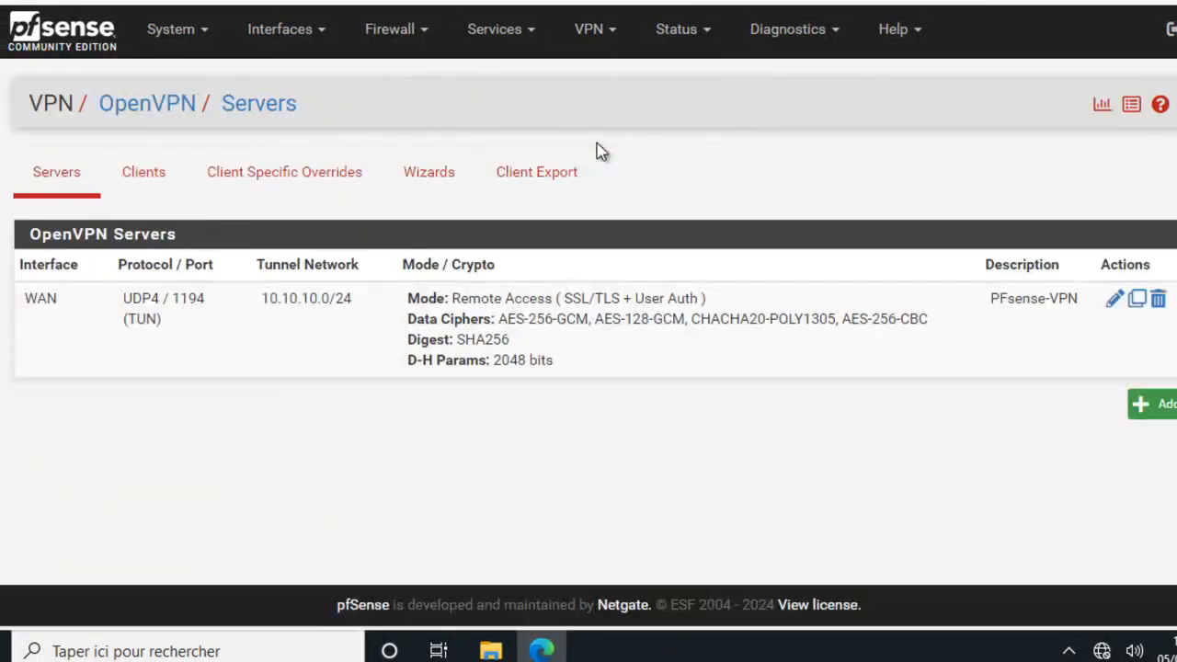
# Download the bundled archive pfSense-UDP4-1194-uservpn-config.zip for uservpn from Client Export
pyautogui.click(545, 183)
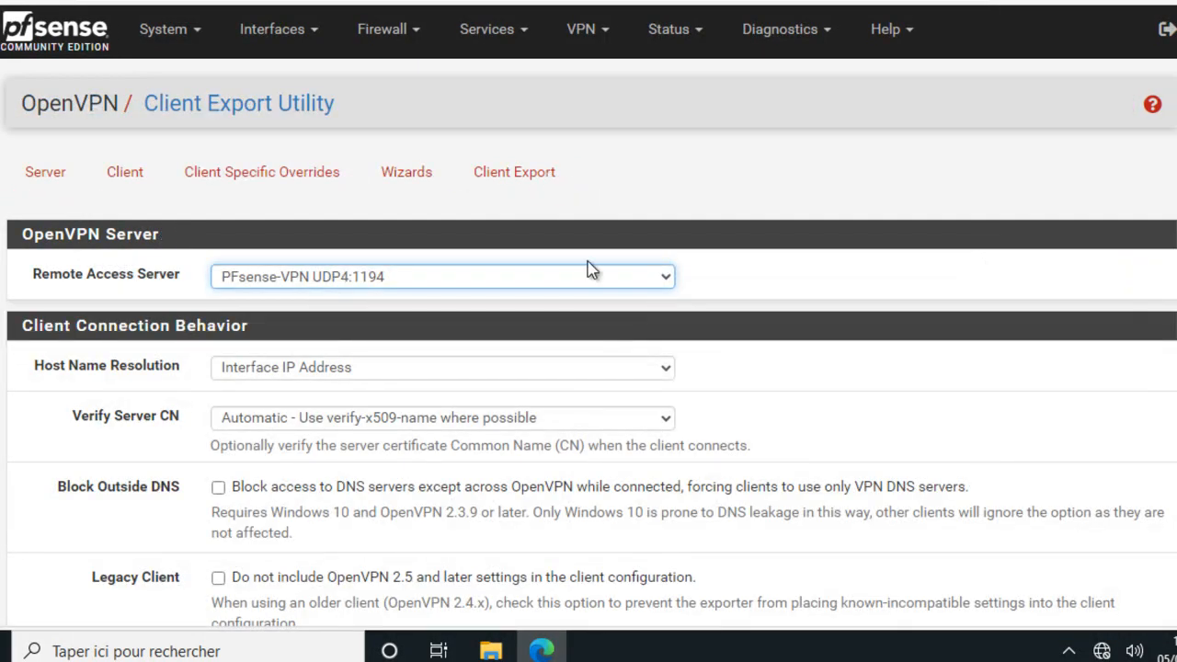
pyautogui.scroll(-15, 593, 272)
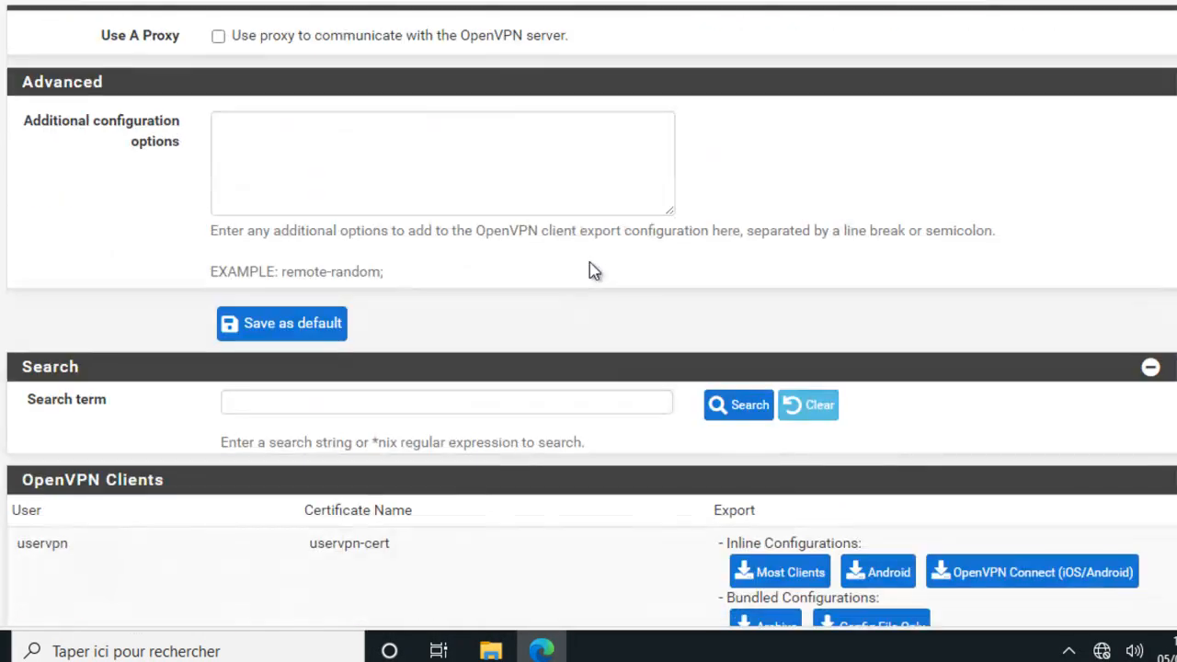
pyautogui.scroll(-2, 590, 259)
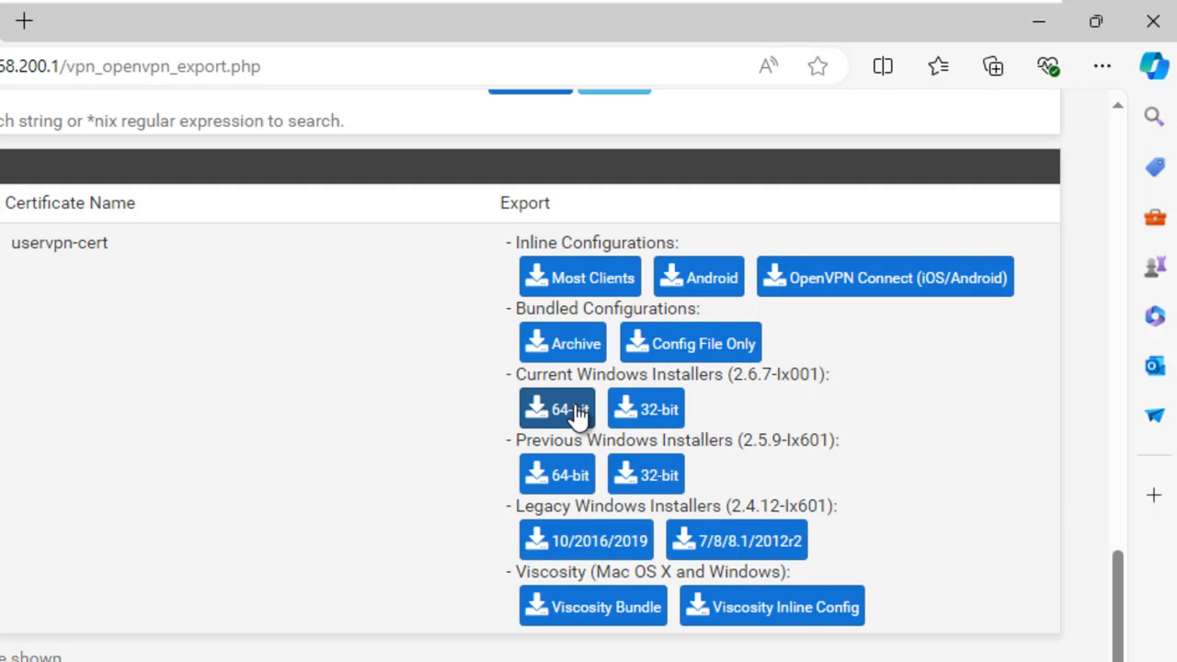
pyautogui.click(580, 340)
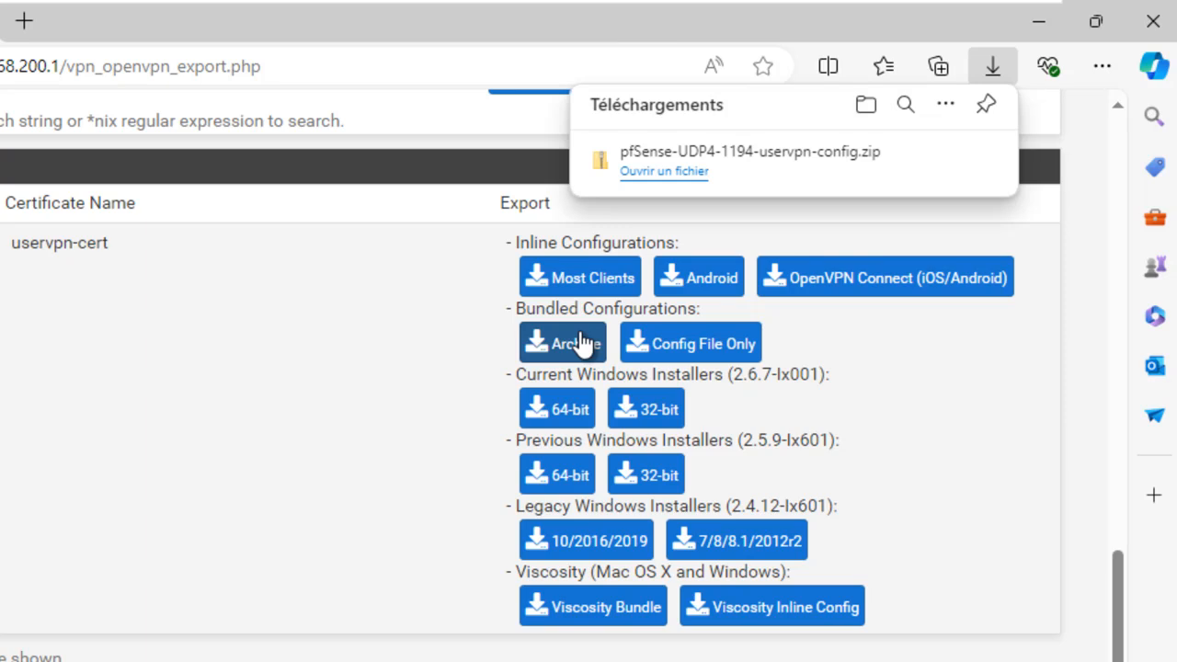
pyautogui.scroll(-5, 326, 465)
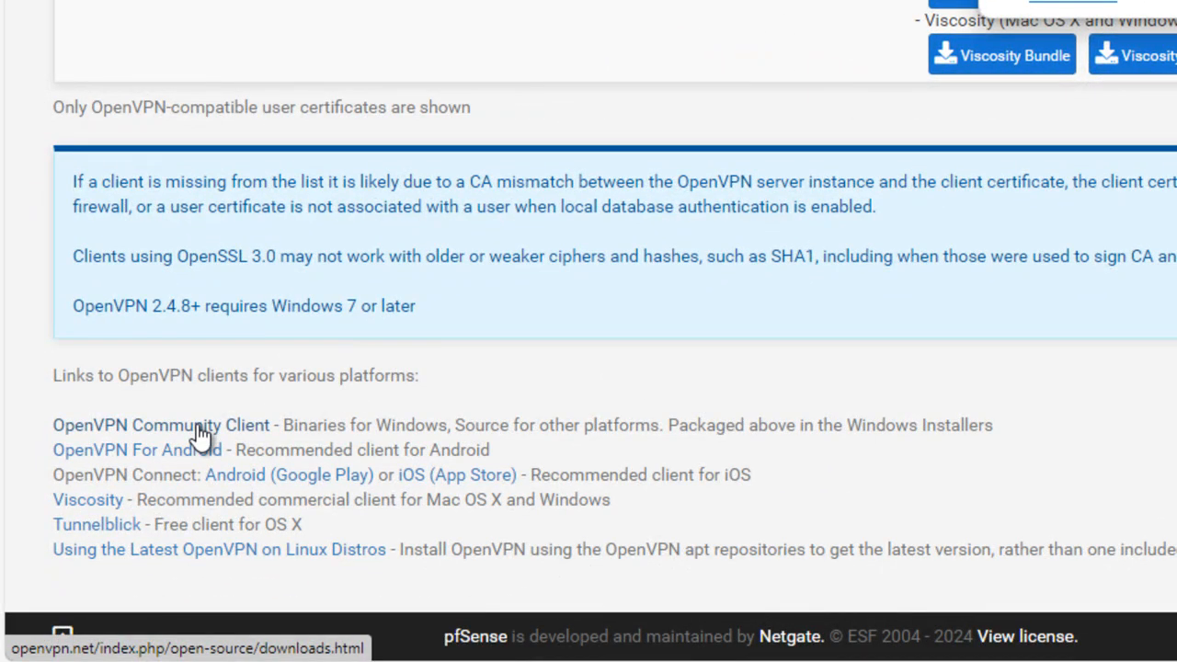
# Reject cookies on Community Downloads and download OpenVPN-2.6.12-I001-amd64.msi
pyautogui.click(197, 430)
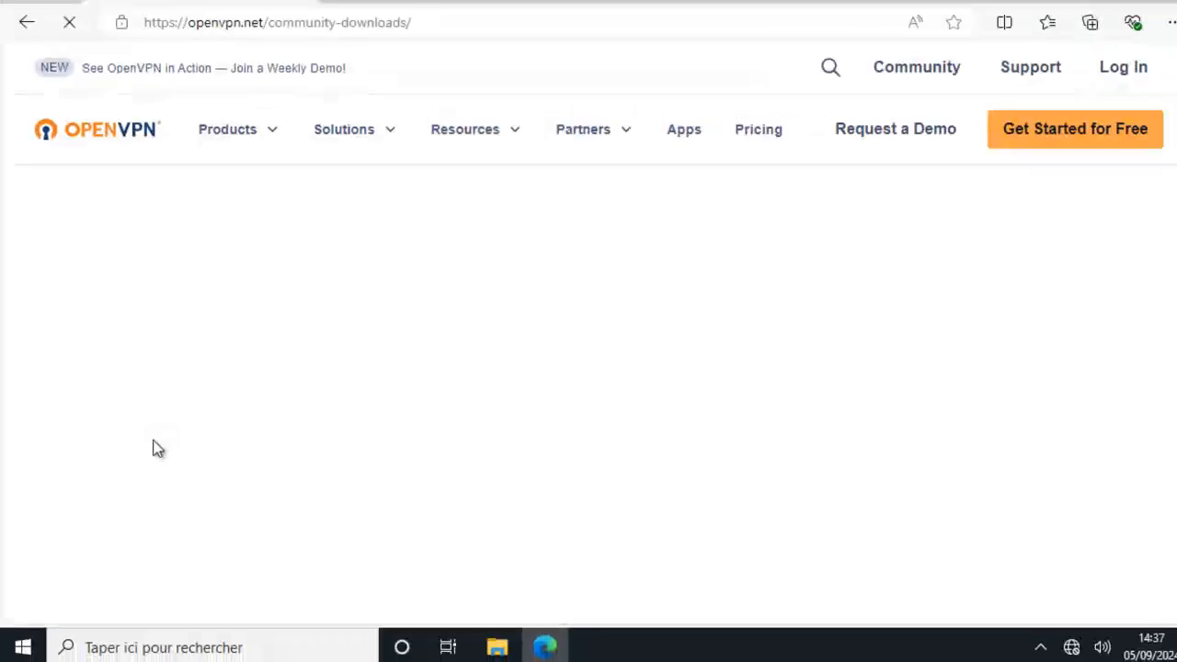
pyautogui.click(1031, 555)
pyautogui.scroll(-4, 669, 296)
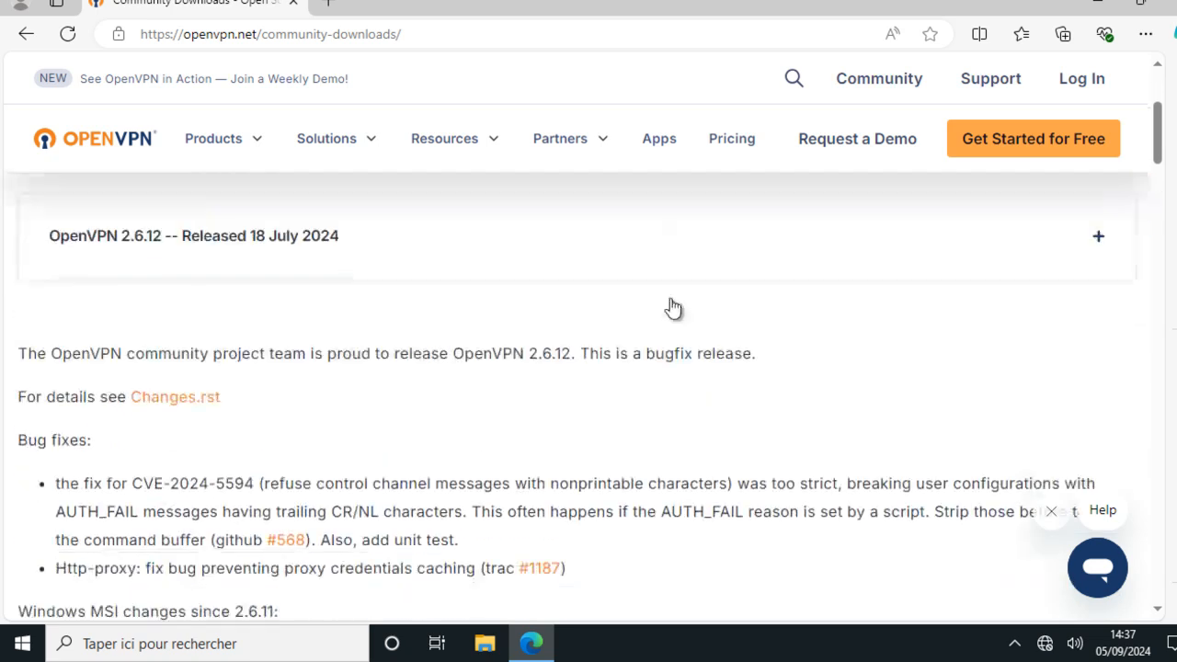
pyautogui.scroll(-4, 669, 298)
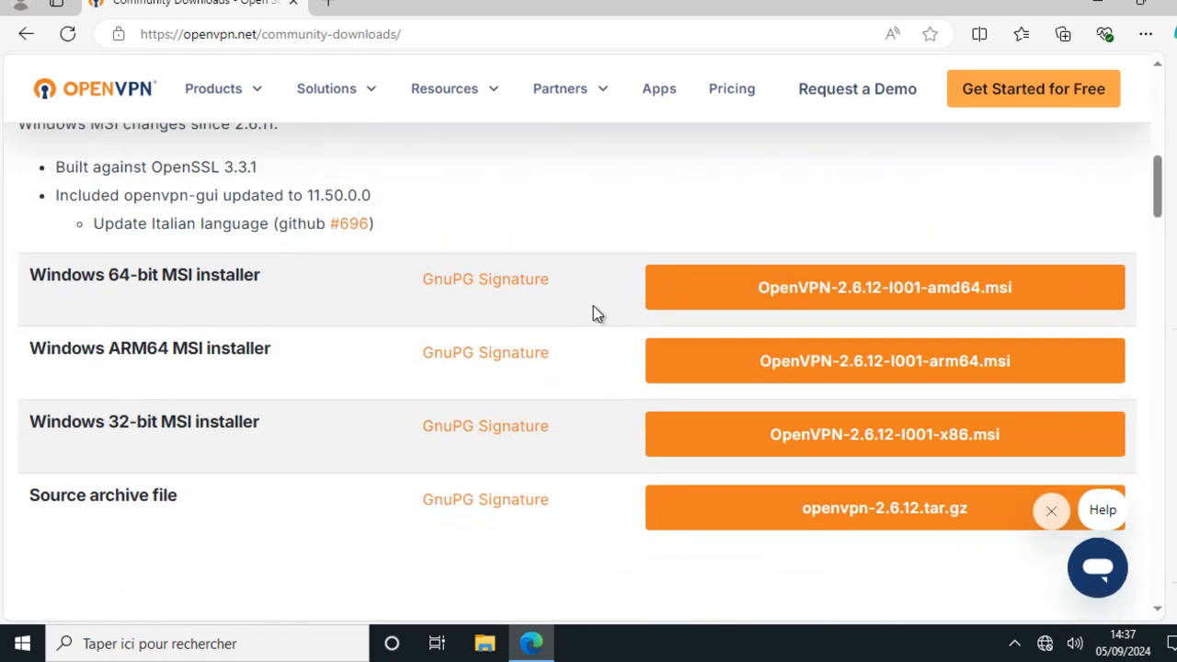
pyautogui.click(798, 293)
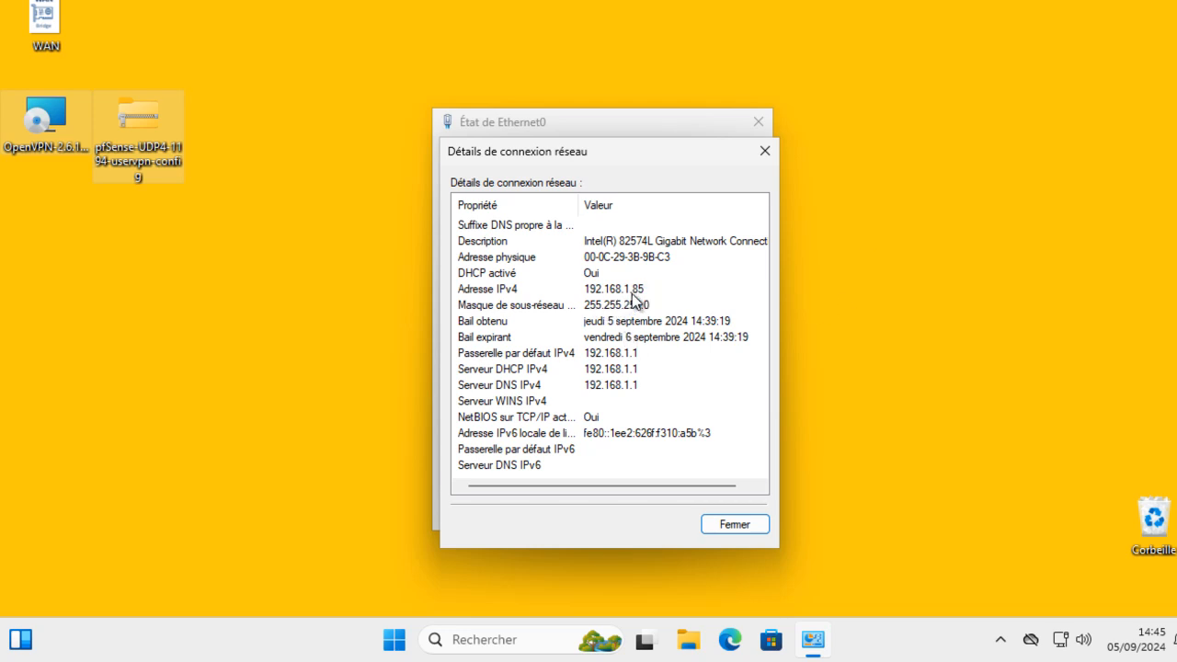
# Close the Ethernet0 windows and install OpenVPN 2.6.12-I001 with defaults, approving the UAC prompt
pyautogui.click(738, 526)
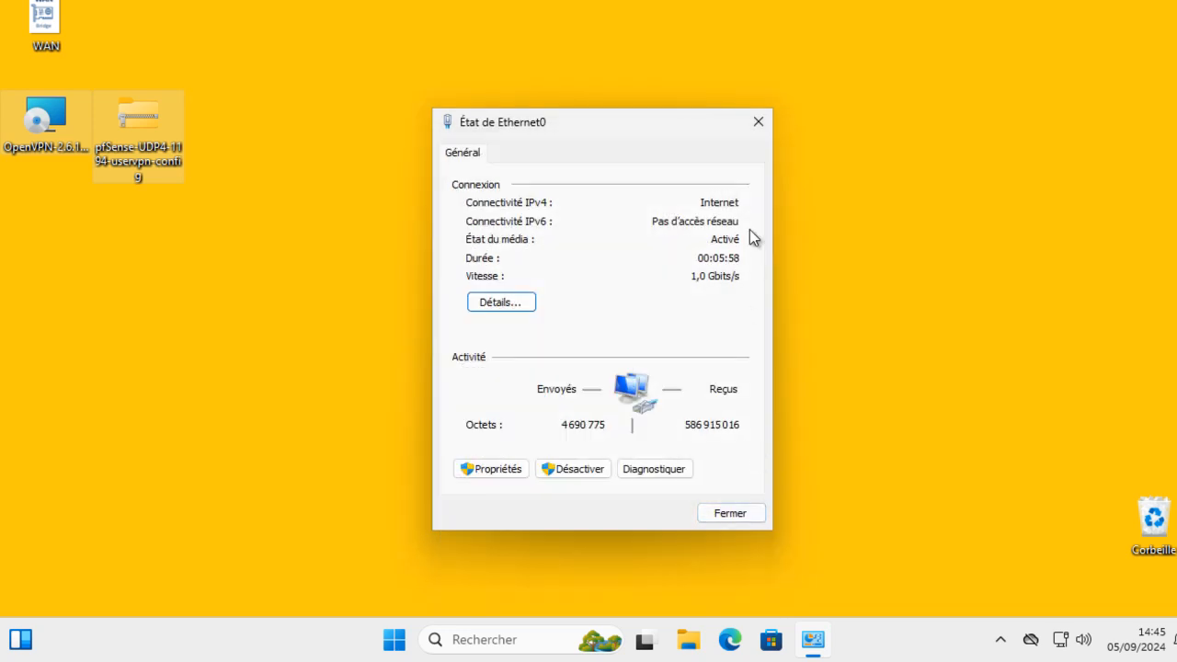
pyautogui.click(758, 121)
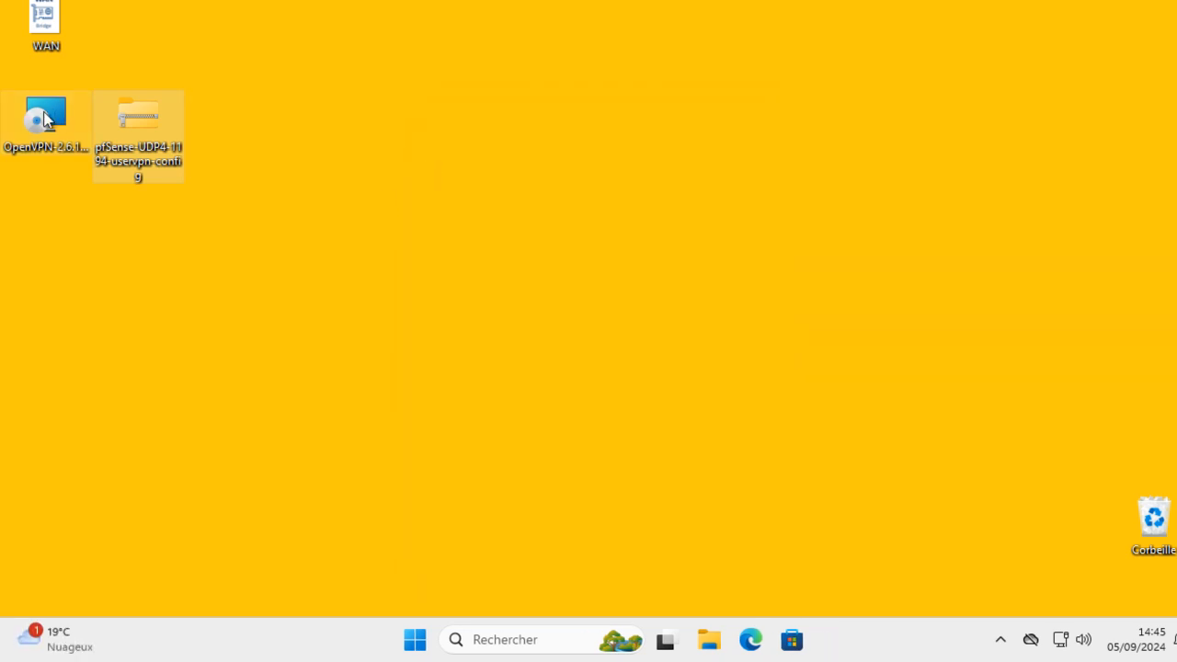
pyautogui.doubleClick(48, 126)
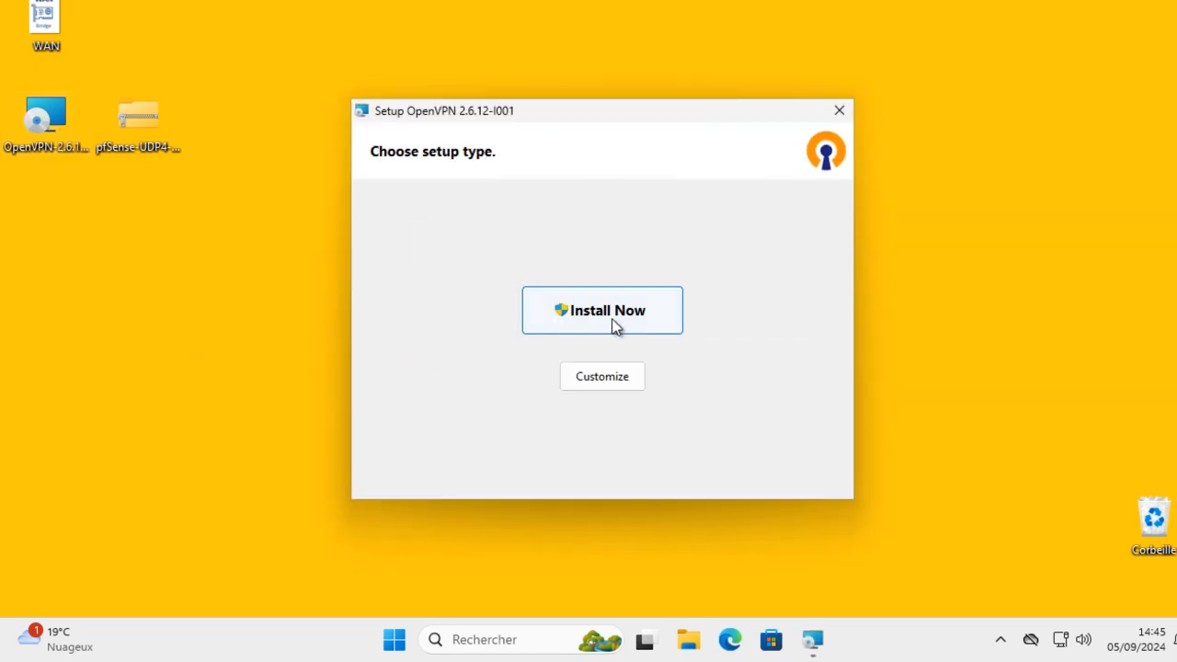
pyautogui.click(612, 325)
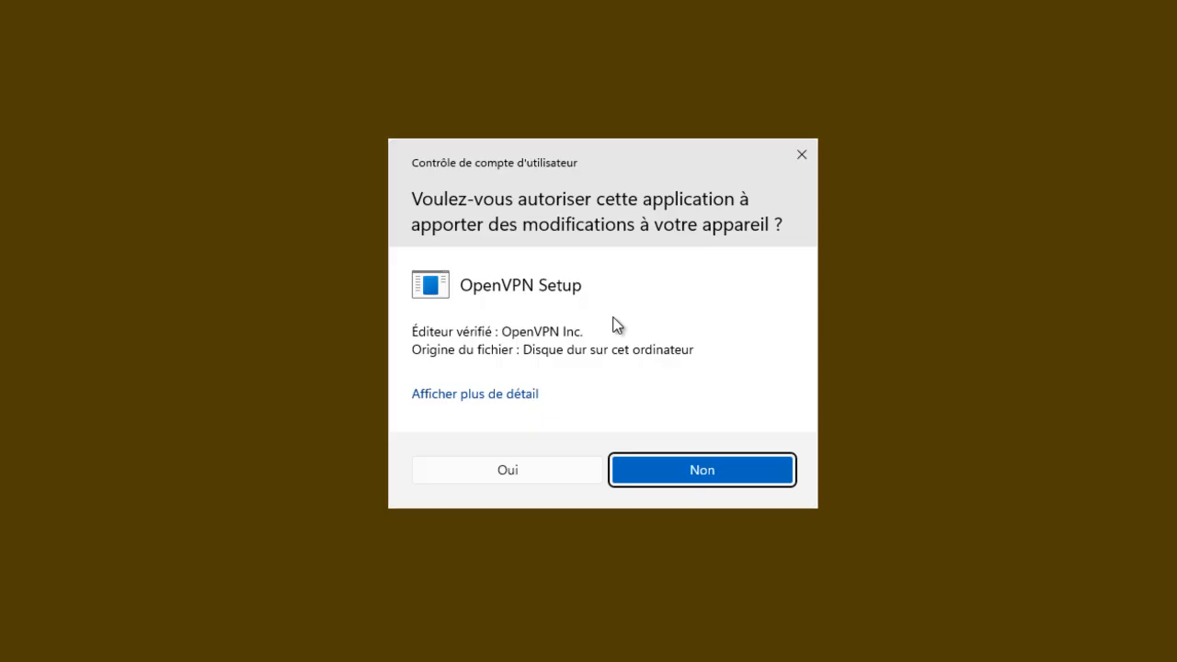
pyautogui.click(528, 470)
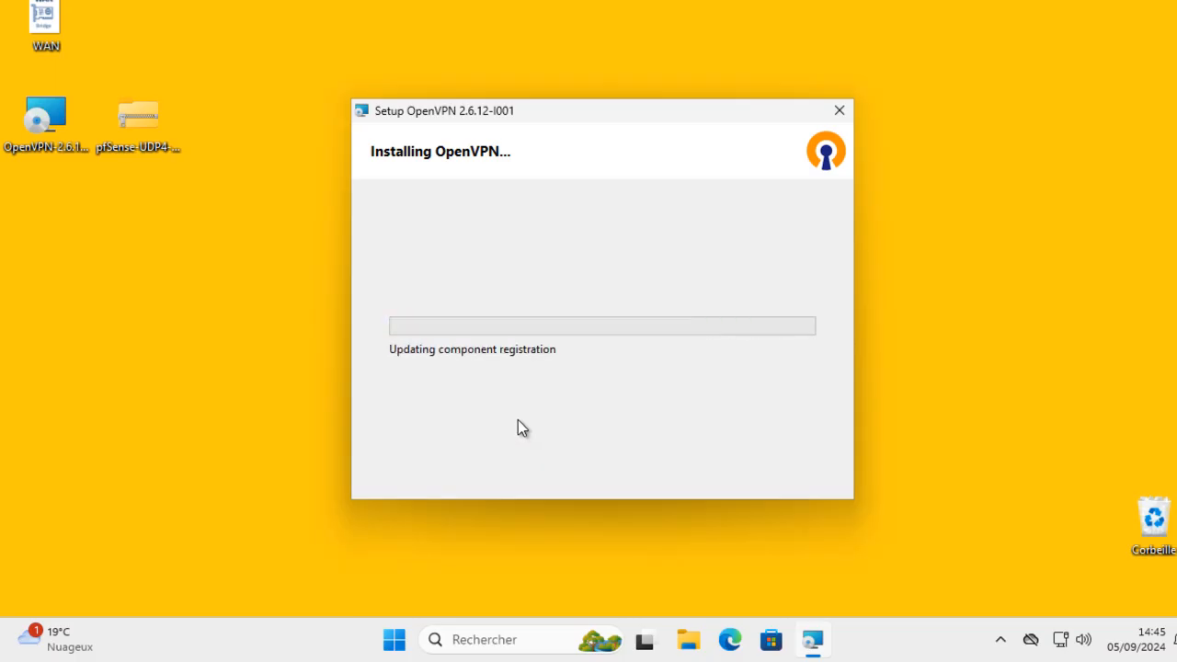
# Extract the pfSense config zip and open the pfSense-UDP4-1194-uservpn folder
pyautogui.moveTo(635, 118); pyautogui.dragTo(917, 90)
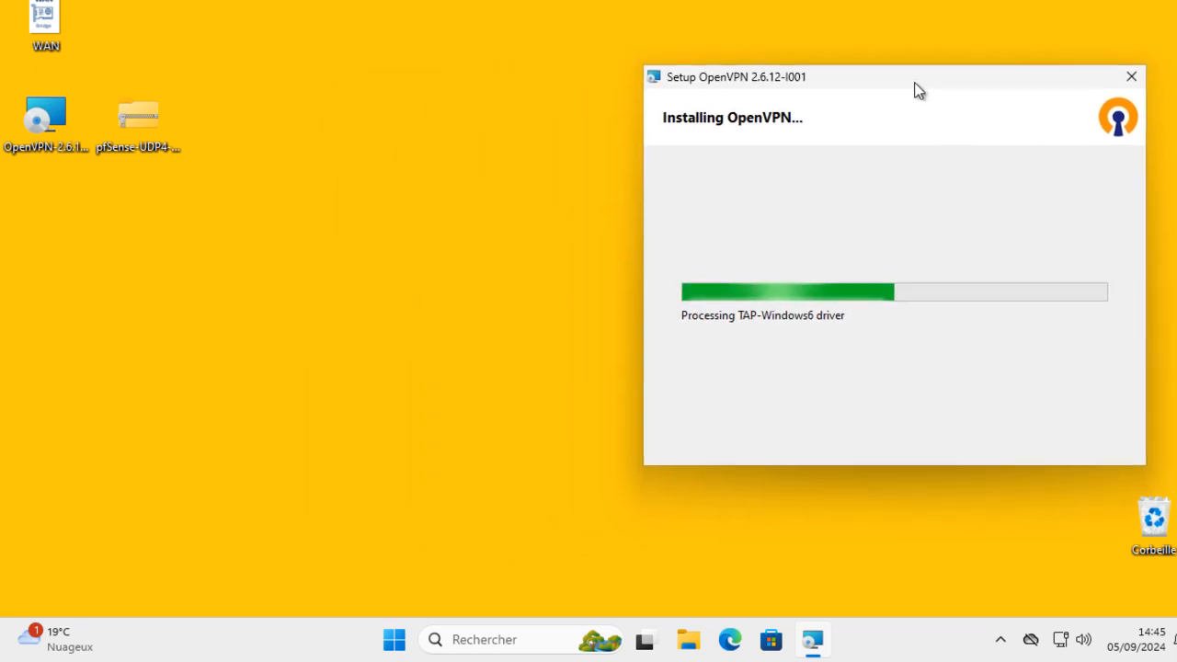
pyautogui.rightClick(155, 110)
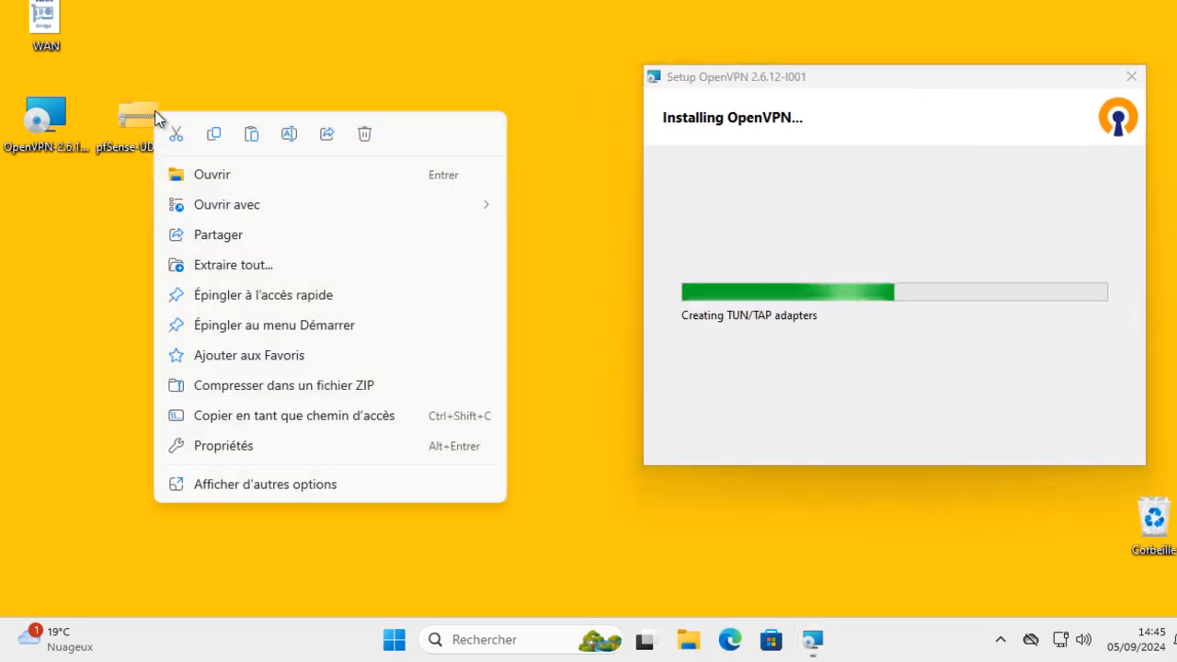
pyautogui.click(239, 269)
pyautogui.click(775, 490)
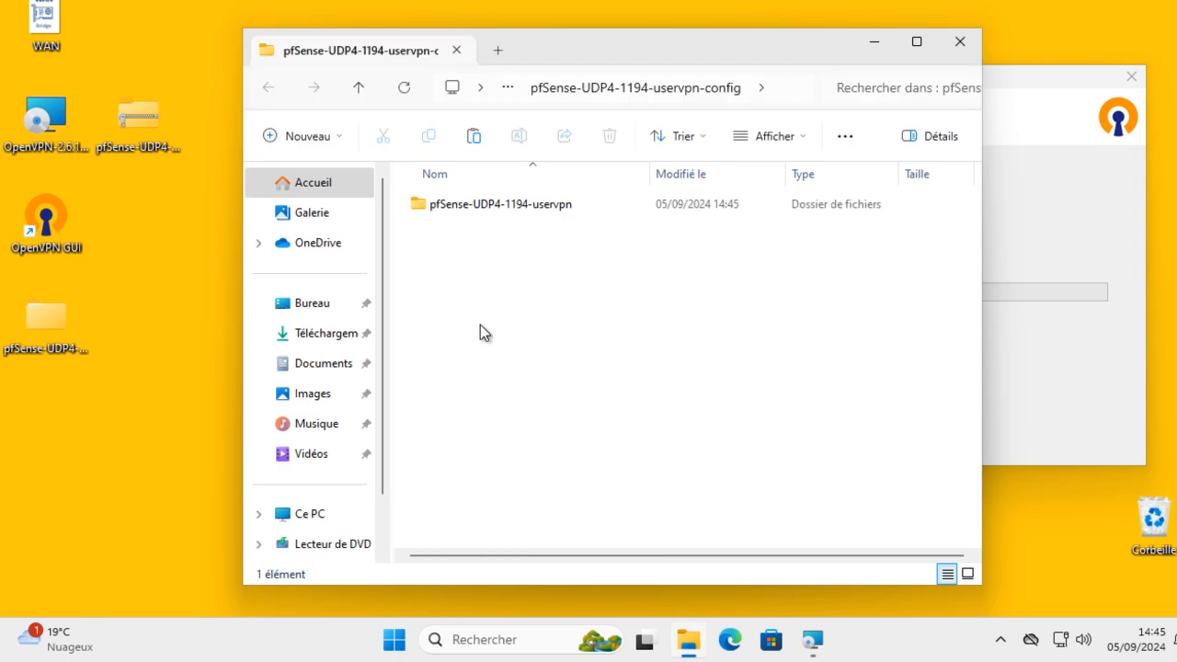
pyautogui.click(467, 210)
pyautogui.doubleClick(467, 209)
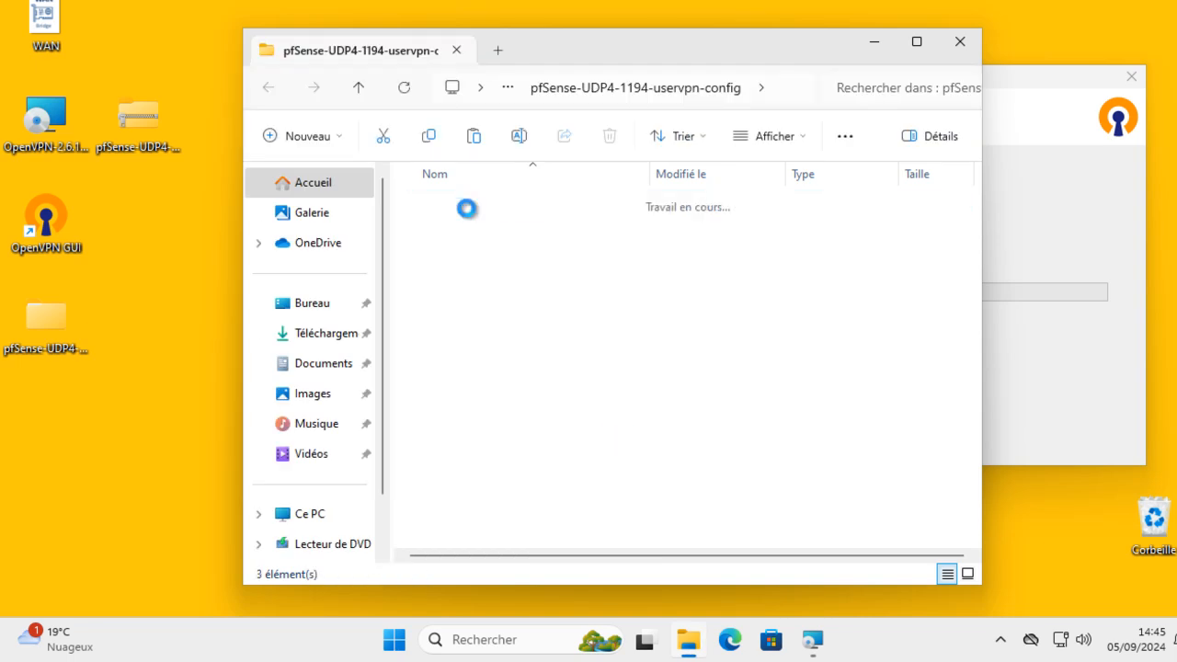
# Inspect the .ovpn, .p12 and tls key files, then close the finished installer
pyautogui.click(559, 204)
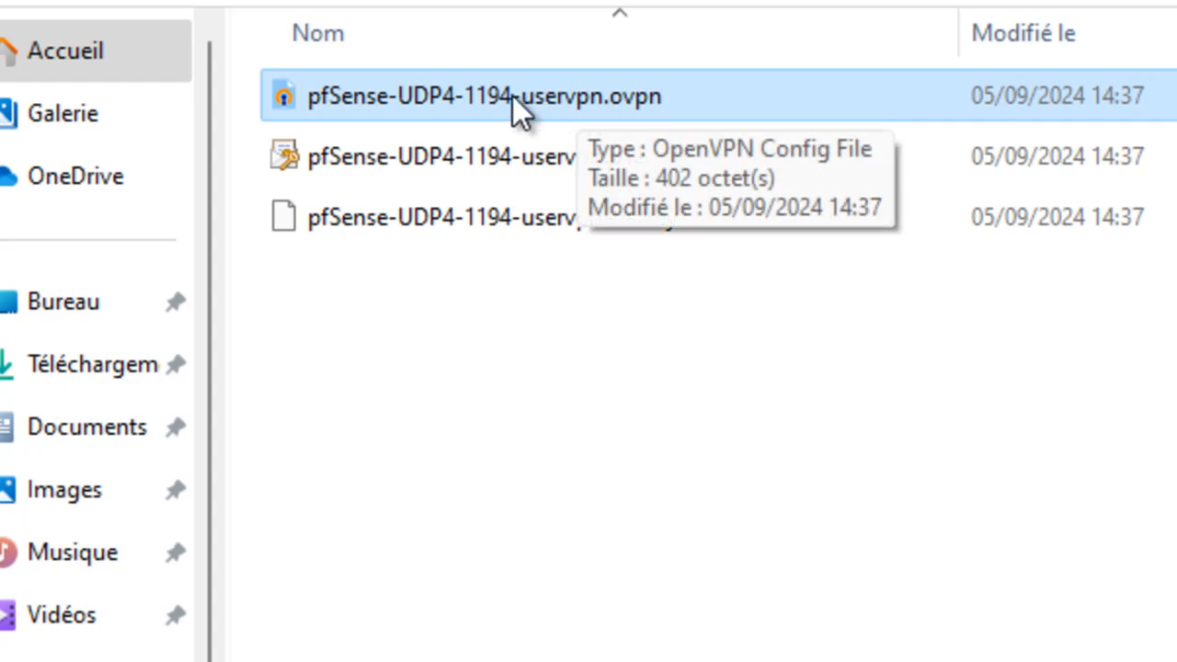
pyautogui.click(528, 164)
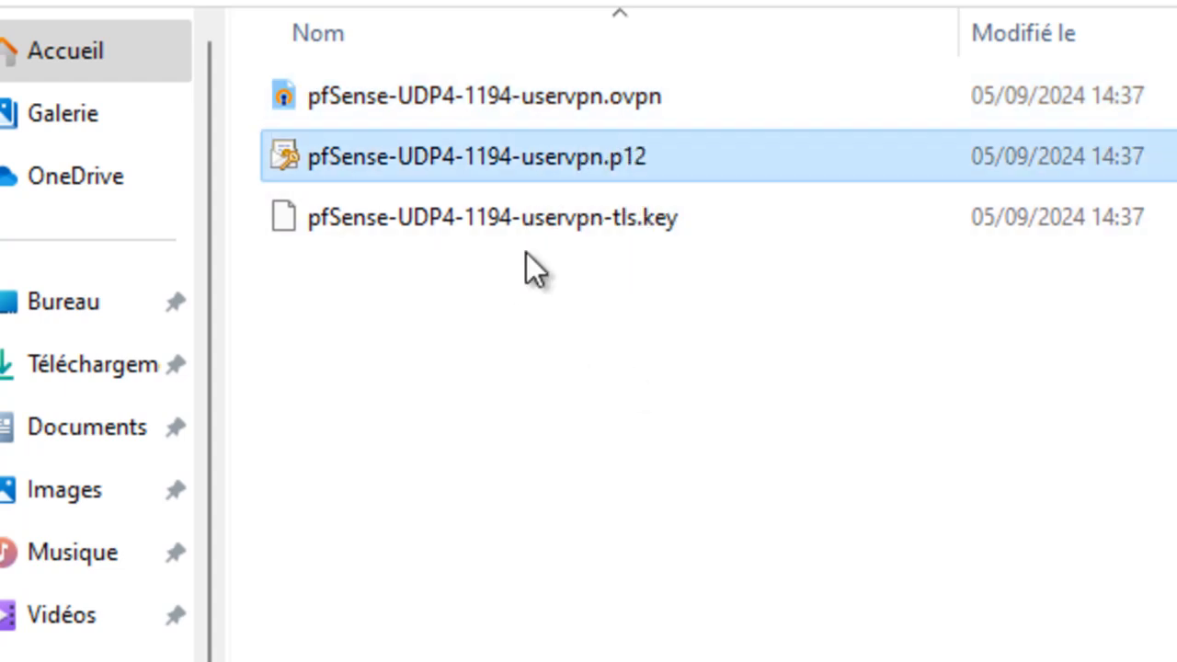
pyautogui.click(498, 213)
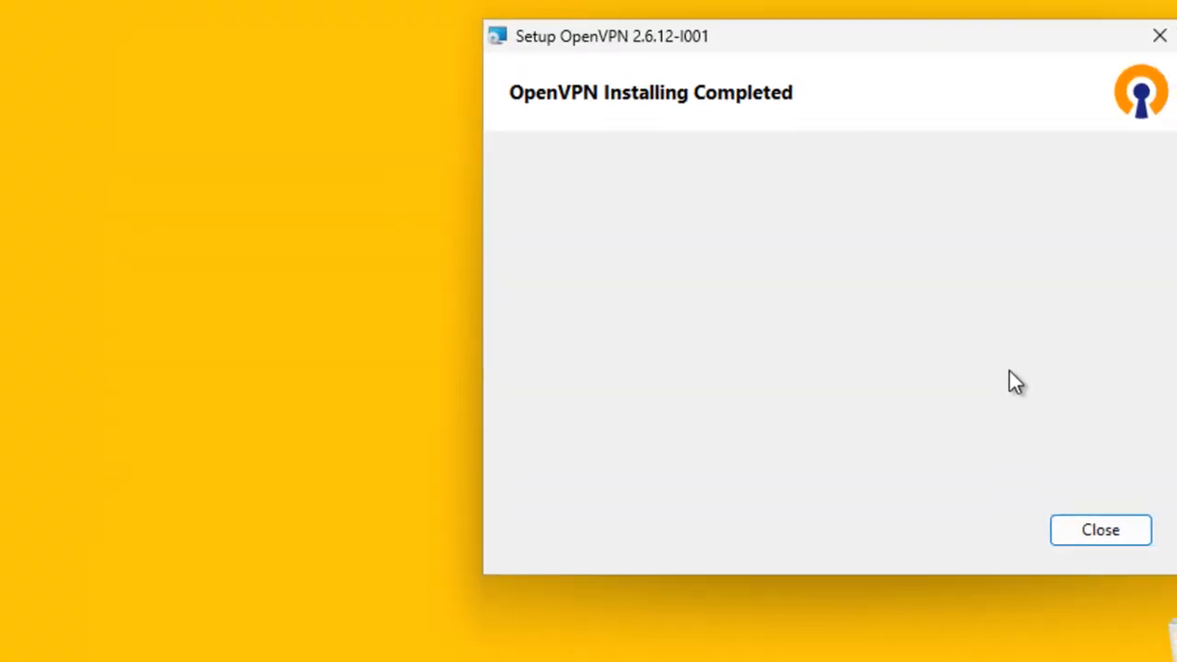
pyautogui.click(1098, 533)
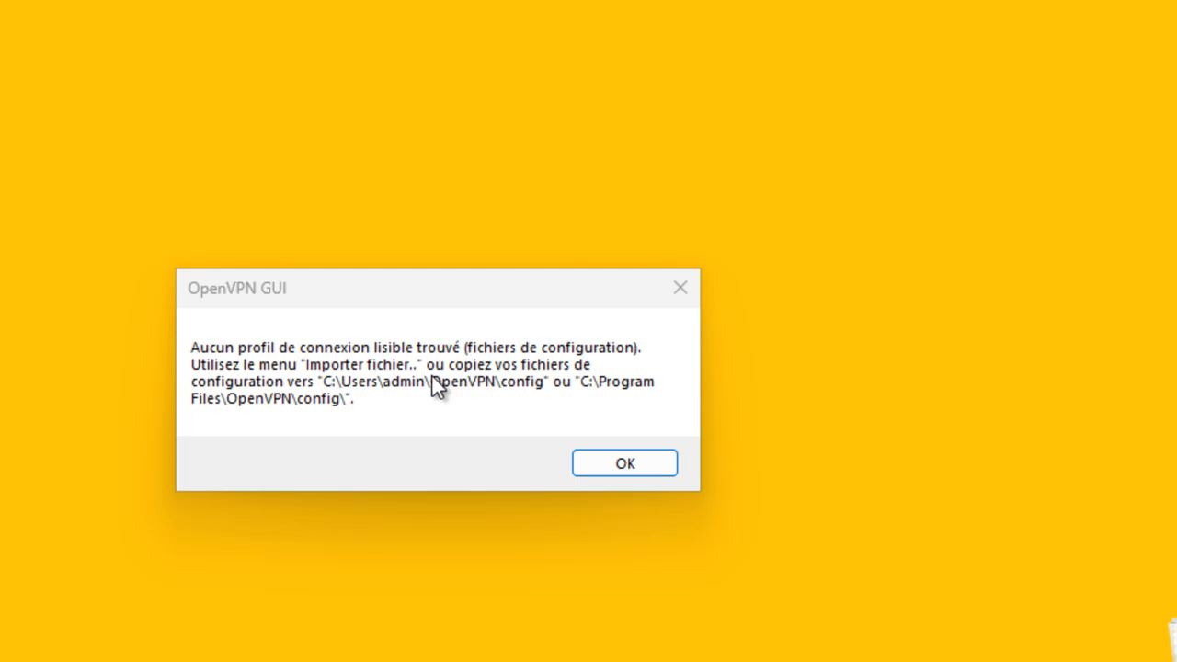
# Move the three config files into C: > Utilisateurs > user > OpenVPN > config
pyautogui.moveTo(686, 641)
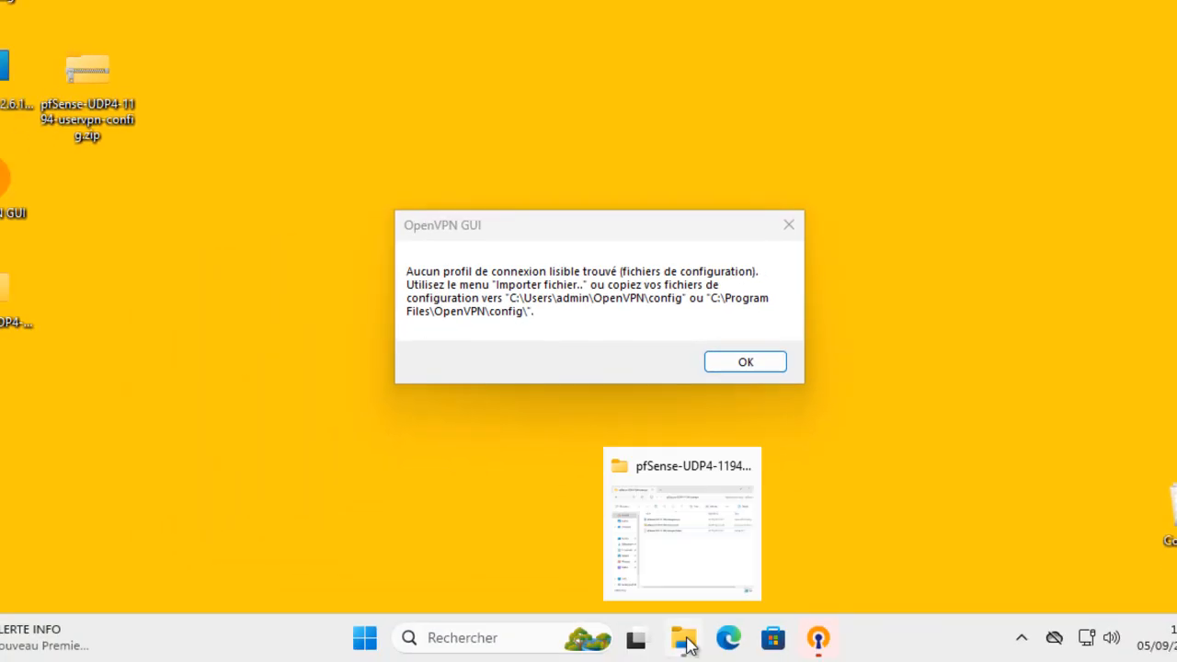
pyautogui.click(691, 572)
pyautogui.moveTo(628, 359); pyautogui.dragTo(437, 164)
pyautogui.click(358, 93)
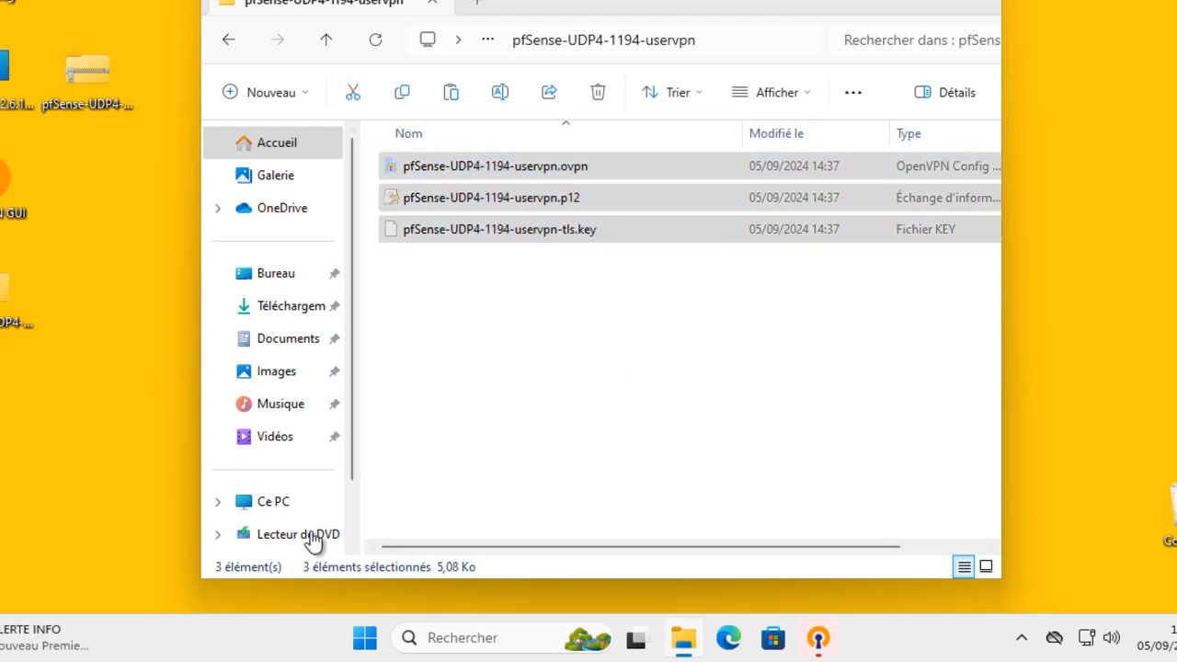
pyautogui.click(273, 504)
pyautogui.doubleClick(477, 182)
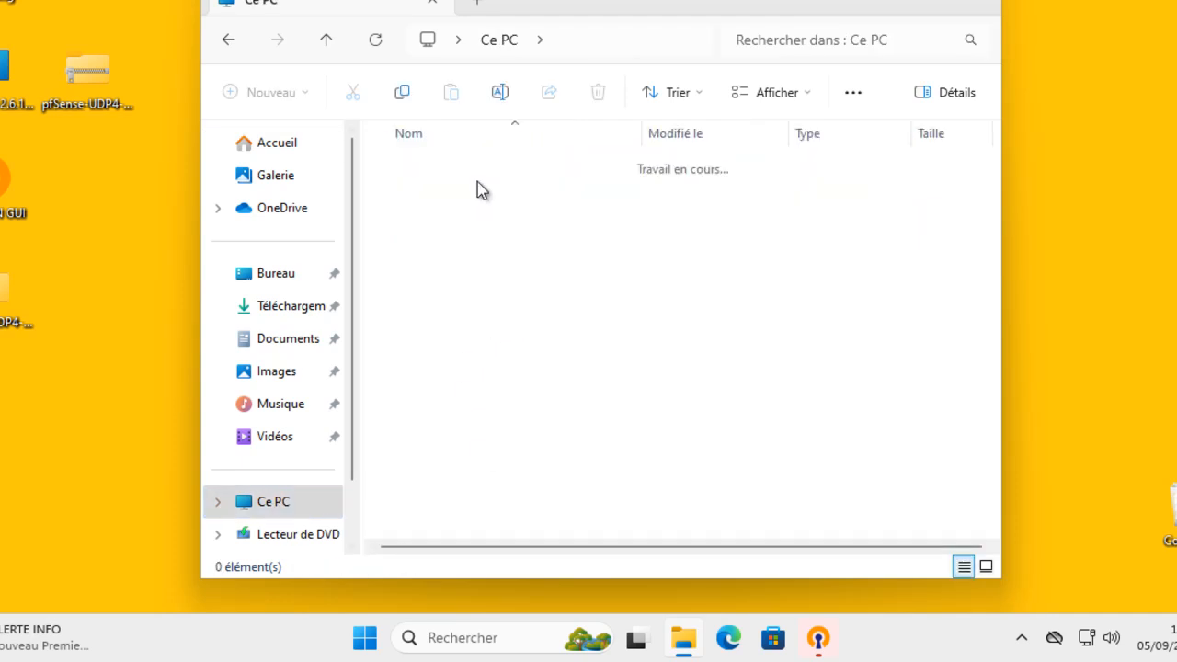
pyautogui.doubleClick(438, 265)
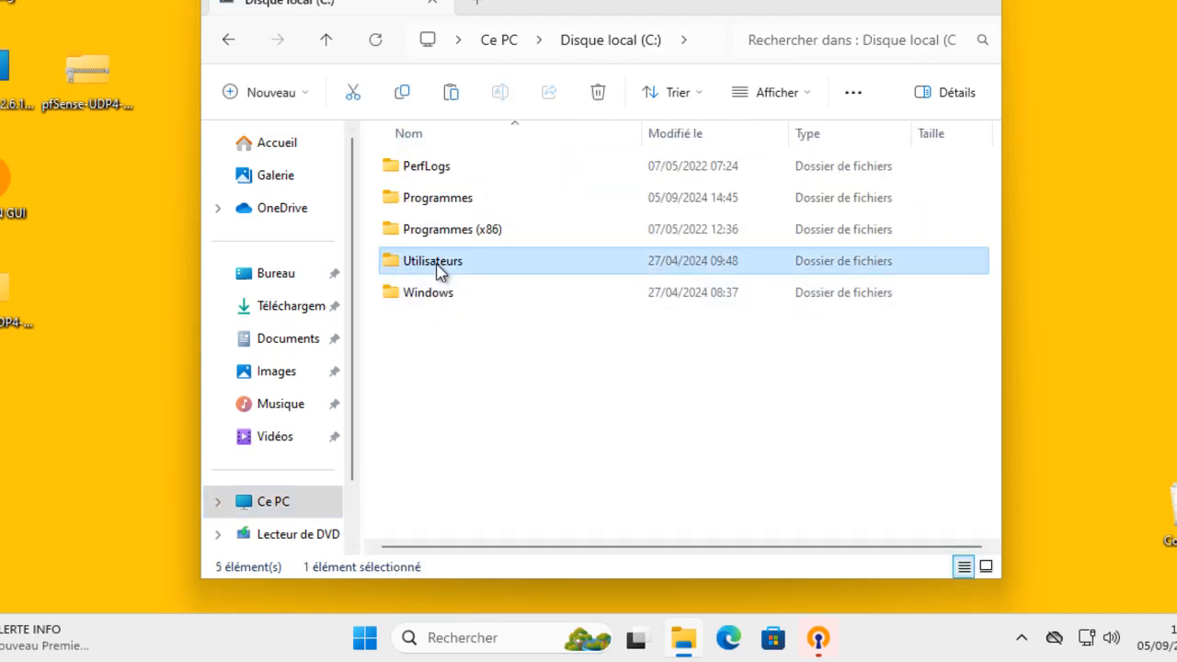
pyautogui.doubleClick(439, 173)
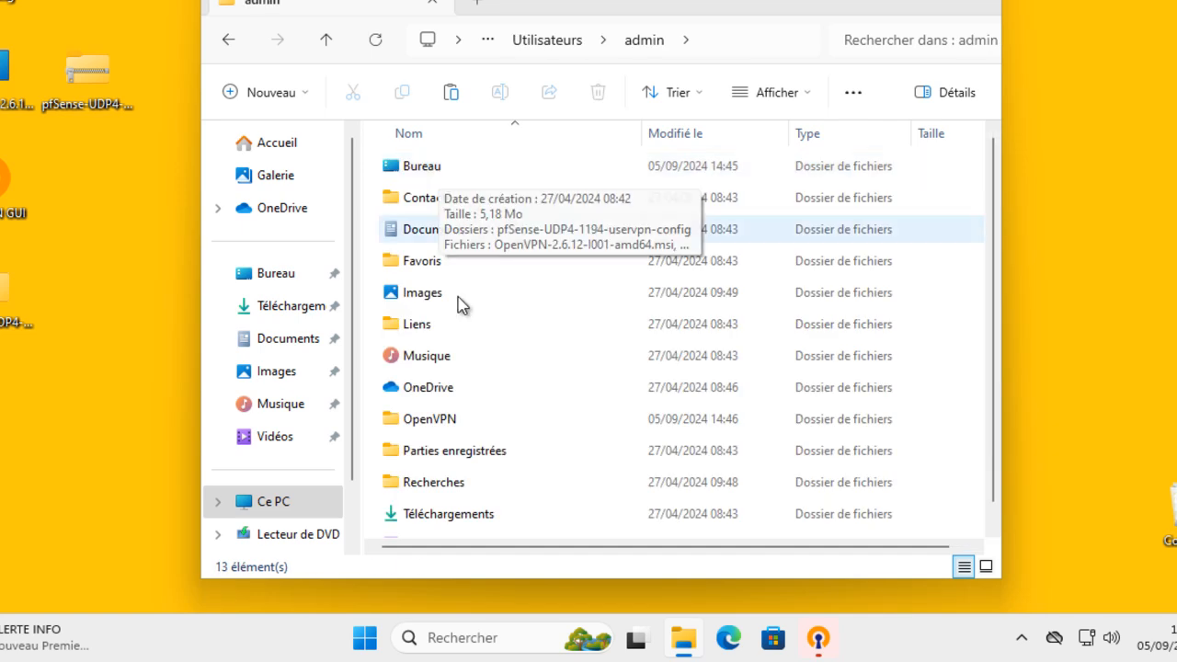
pyautogui.doubleClick(443, 419)
pyautogui.doubleClick(422, 172)
pyautogui.rightClick(443, 220)
pyautogui.click(467, 243)
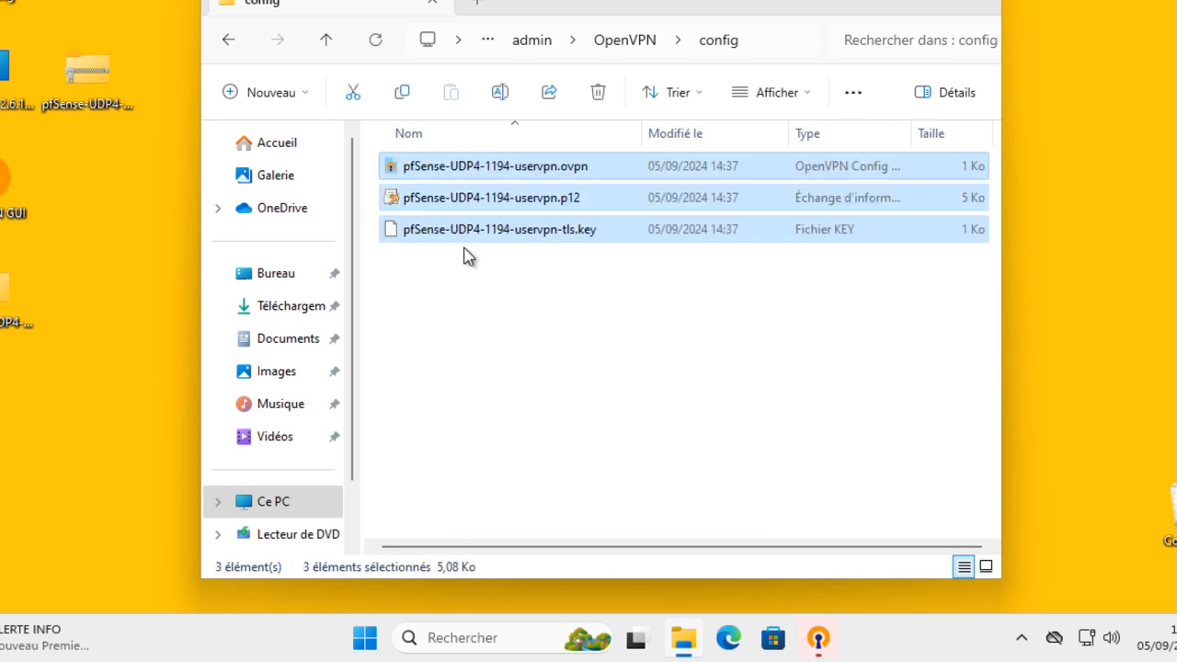
# Close File Explorer, dismiss the no-profile warning and place the msi icon beside pfSense-UDP4
pyautogui.click(979, 4)
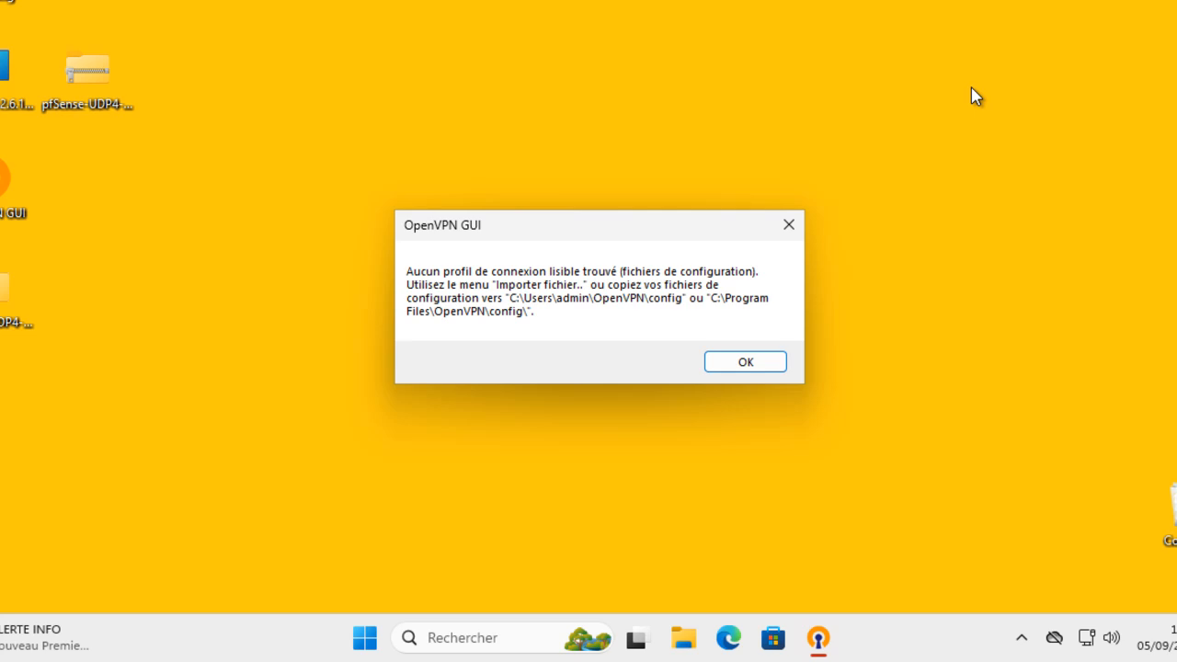
pyautogui.click(746, 361)
pyautogui.moveTo(69, 145); pyautogui.dragTo(247, 147)
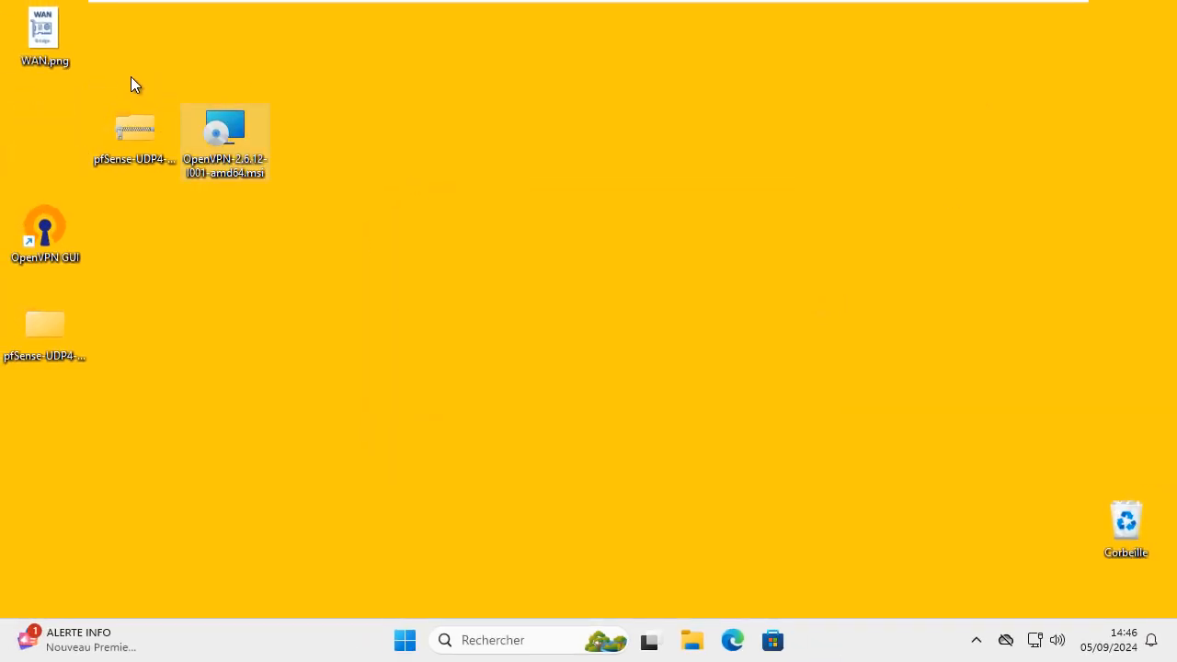
# Rearrange the OpenVPN msi, config folder and zip icons toward the lower right of the desktop
pyautogui.moveTo(81, 306); pyautogui.dragTo(324, 118)
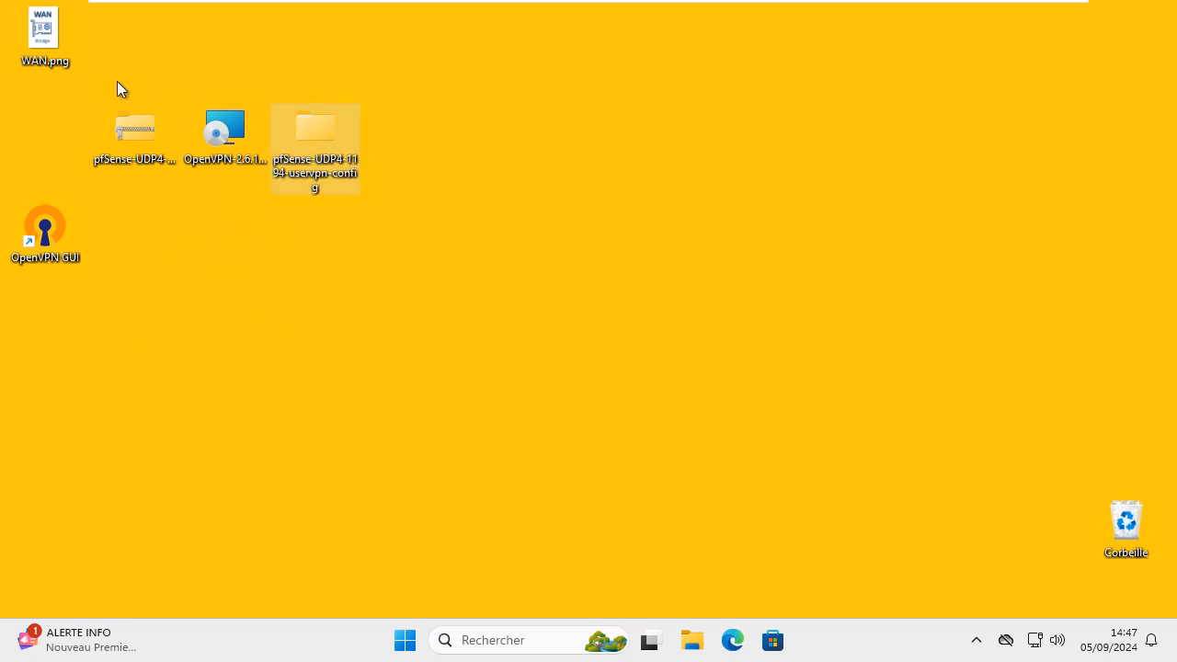
pyautogui.moveTo(134, 65); pyautogui.dragTo(351, 191)
pyautogui.moveTo(325, 147); pyautogui.dragTo(1126, 520)
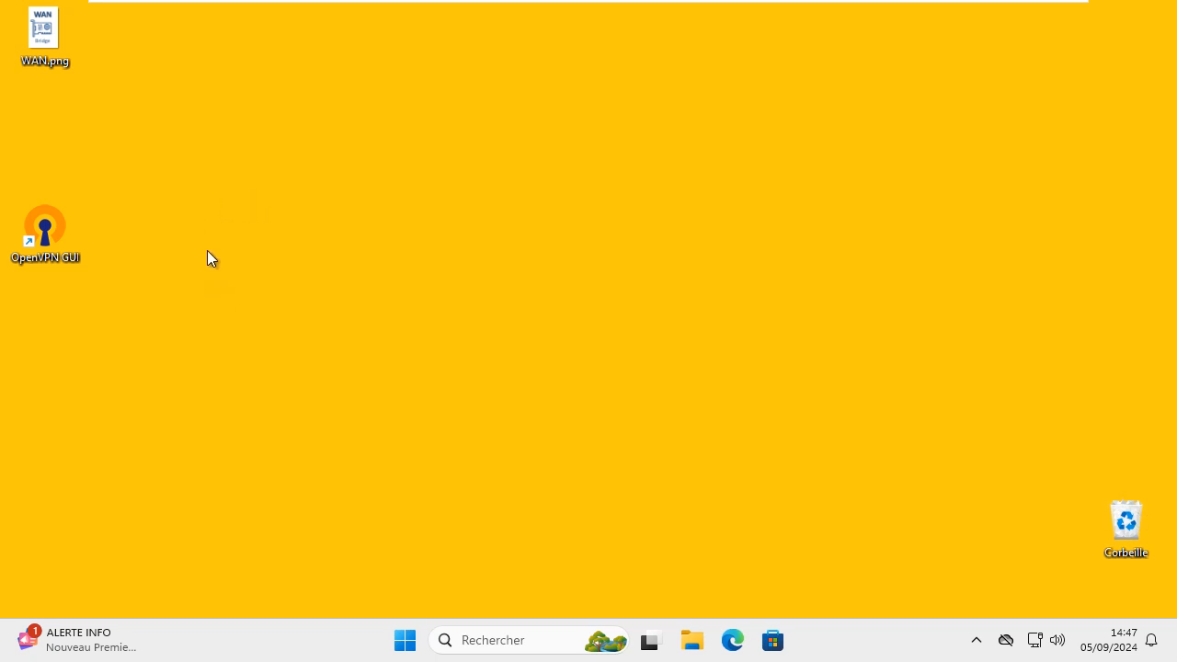
# Connect OpenVPN GUI to pfSense-UDP4-1194-uservpn with the VPN password, getting 10.10.10.2
pyautogui.click(977, 642)
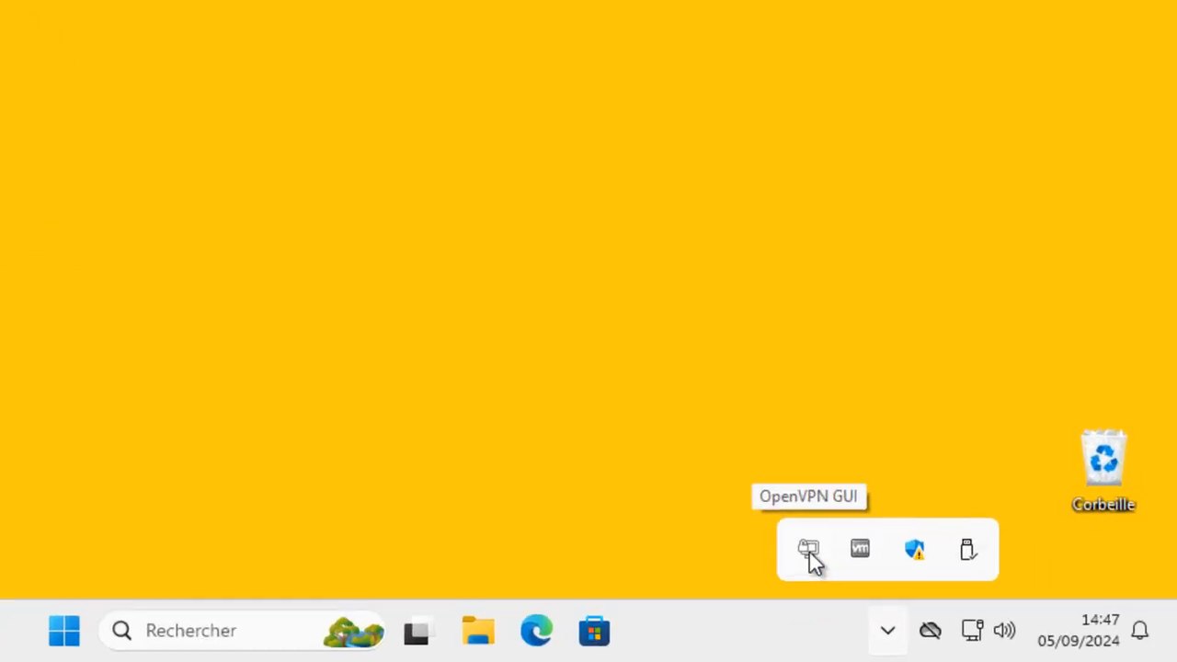
pyautogui.rightClick(809, 550)
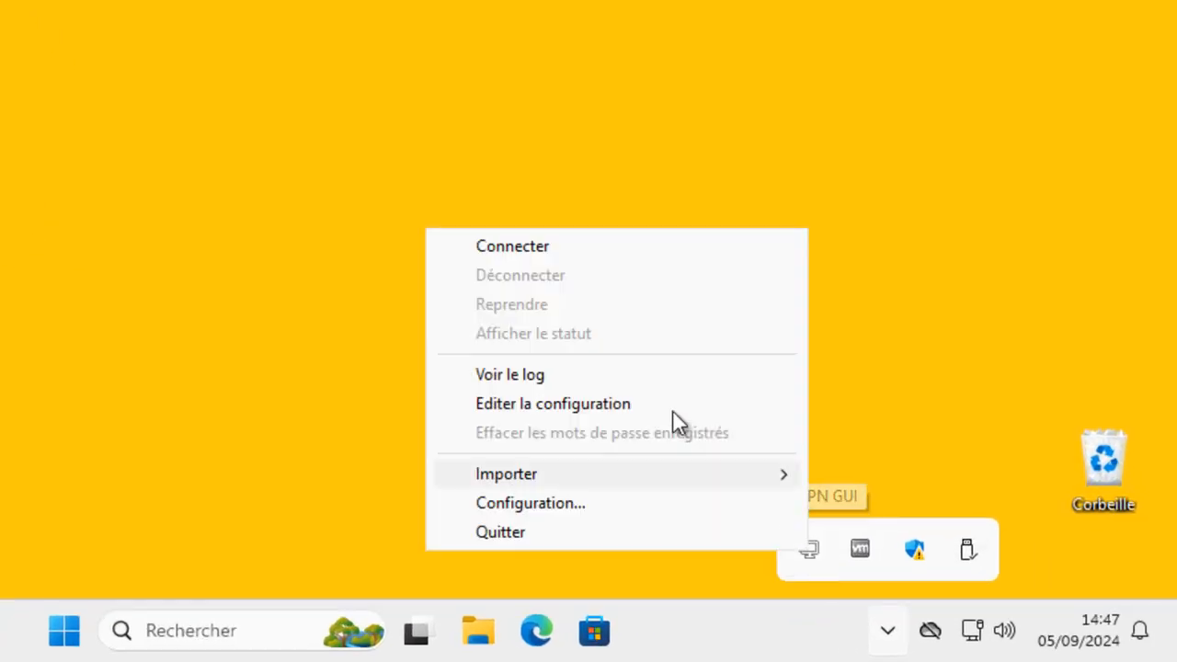
pyautogui.click(589, 247)
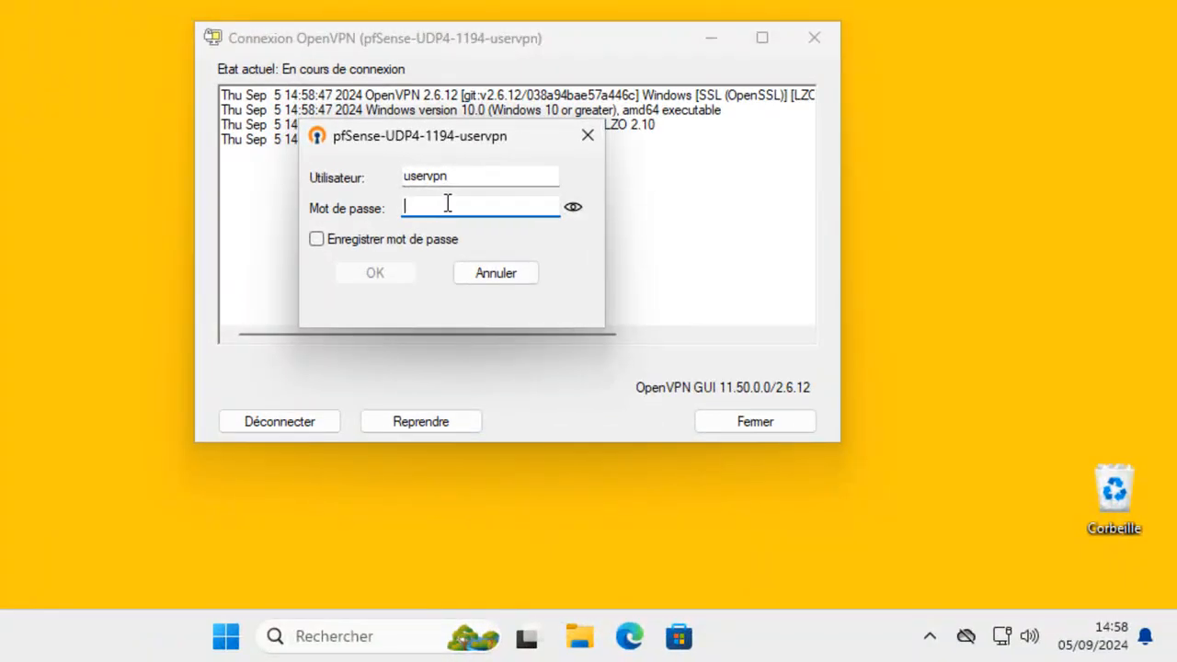
pyautogui.write('********')
pyautogui.click(406, 279)
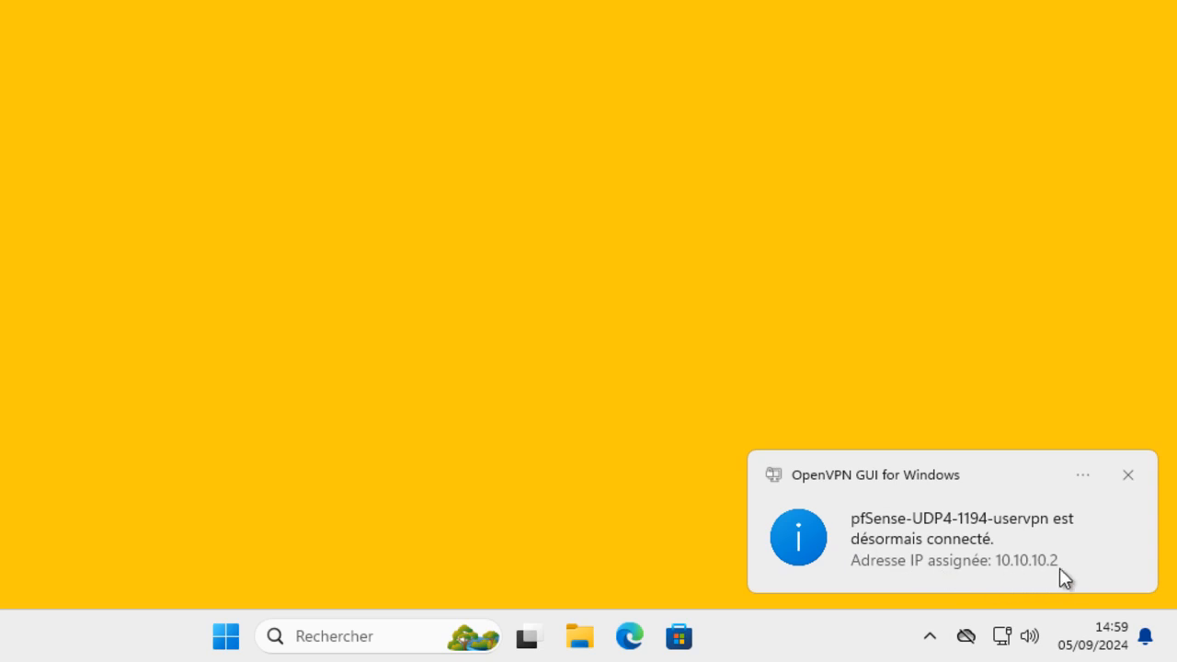
# In Command Prompt, run ipconfig, copy the VPN address 10.10.10.2, and ping 192.168.200.2 successfully
pyautogui.click(368, 638)
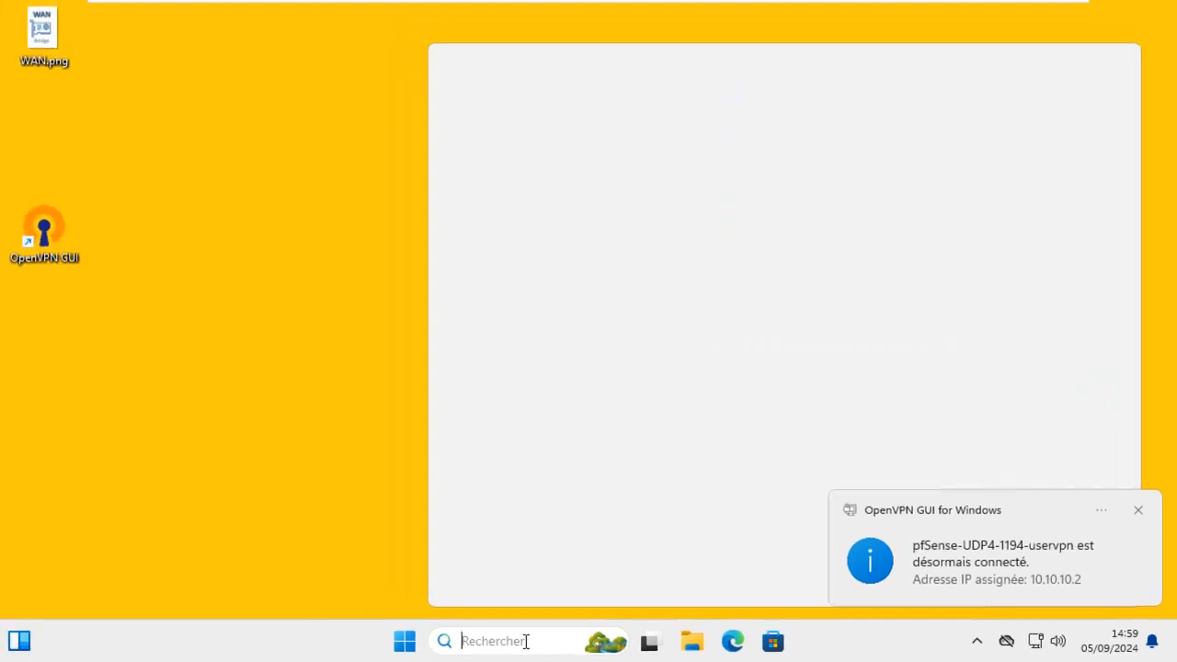
pyautogui.write('cmd')
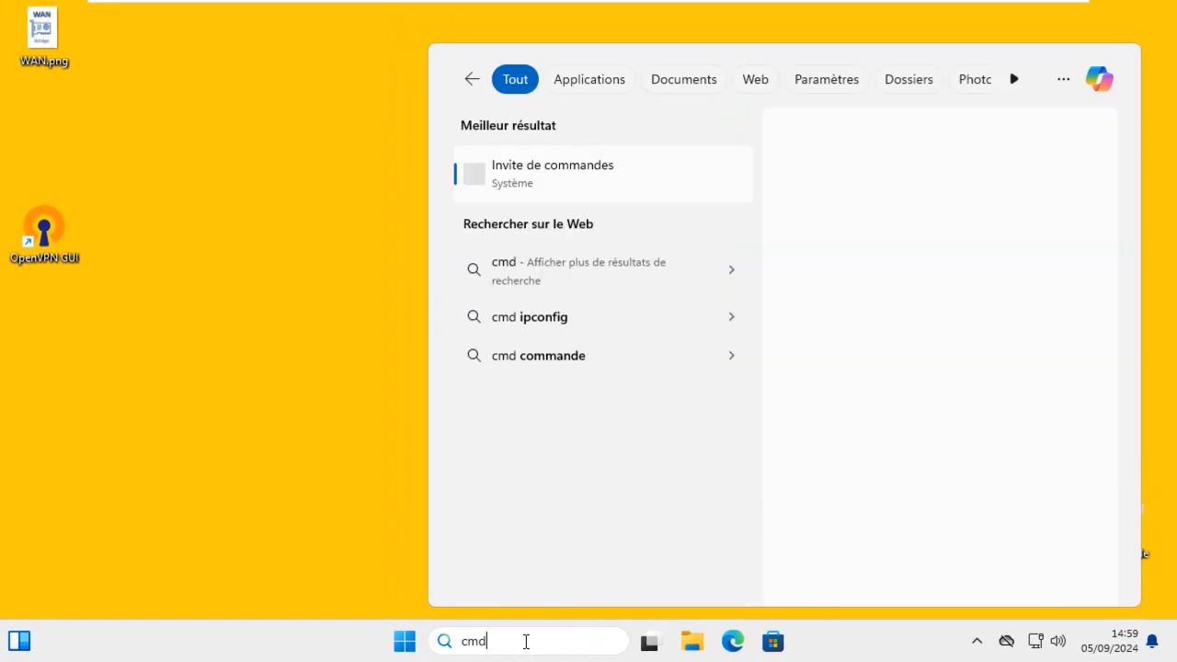
pyautogui.press('Return')
pyautogui.write('ipconfig')
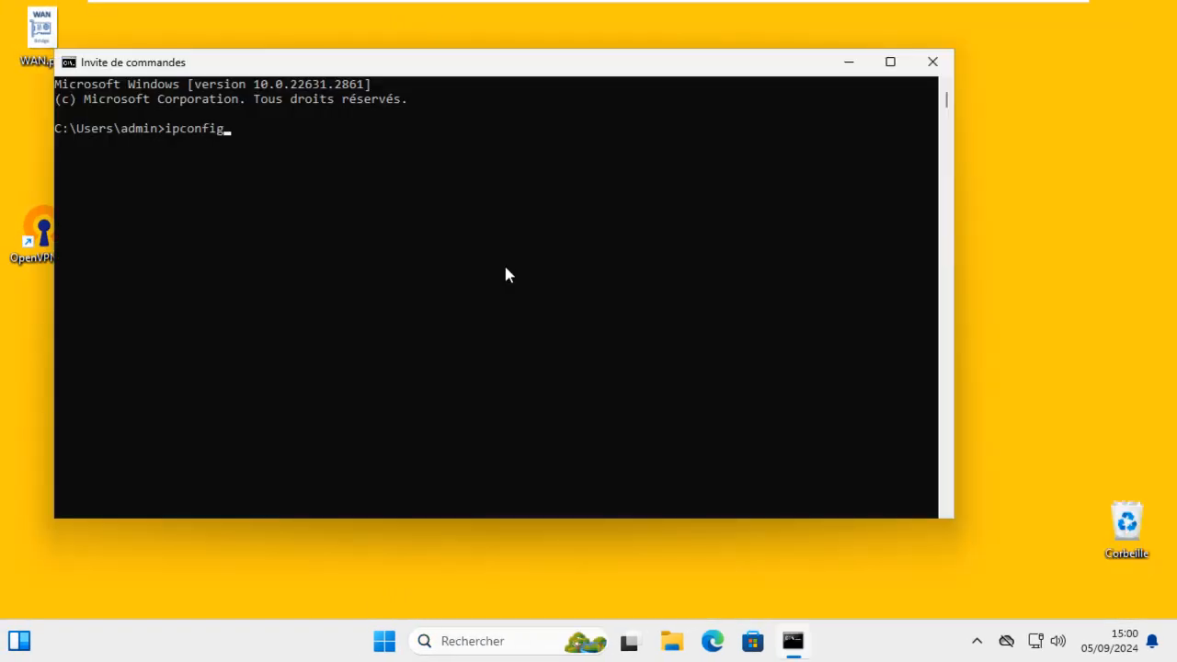
pyautogui.press('Return')
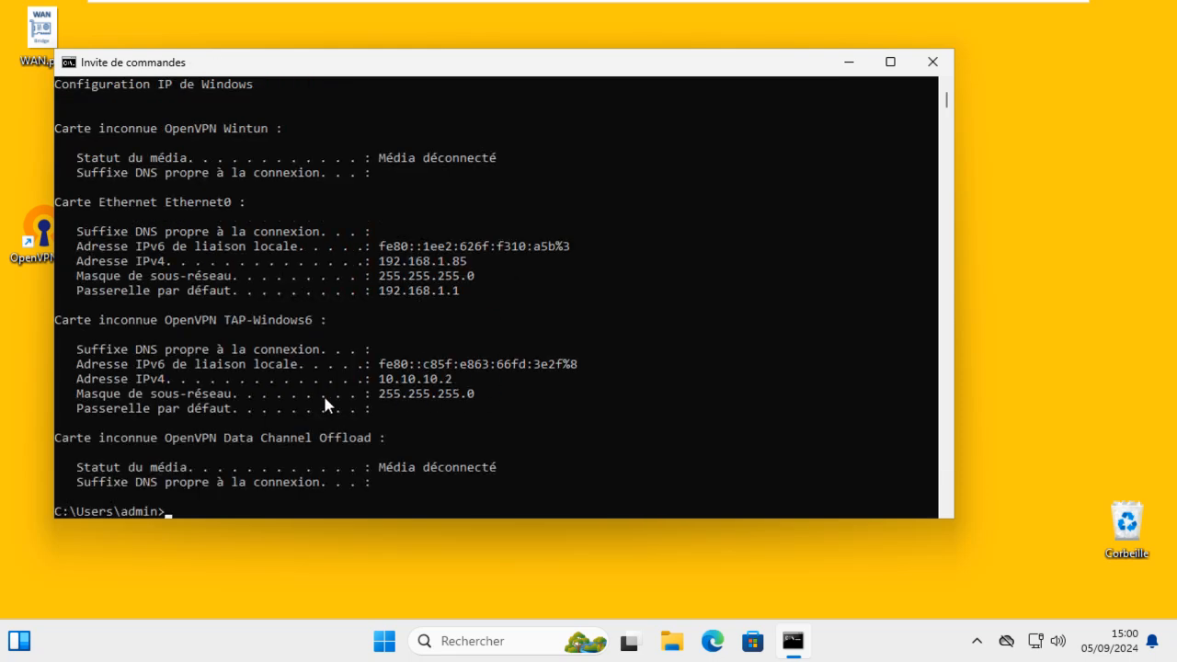
pyautogui.moveTo(77, 319); pyautogui.dragTo(453, 392)
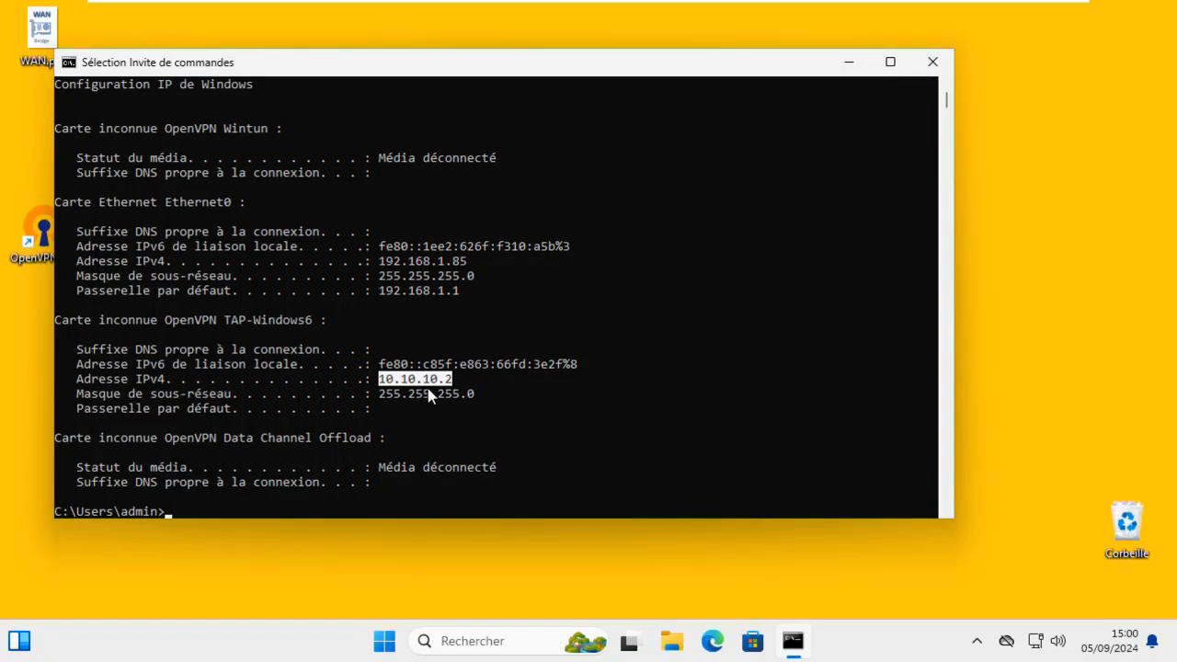
pyautogui.hotkey('ctrl', 'c')
pyautogui.write('ping ')
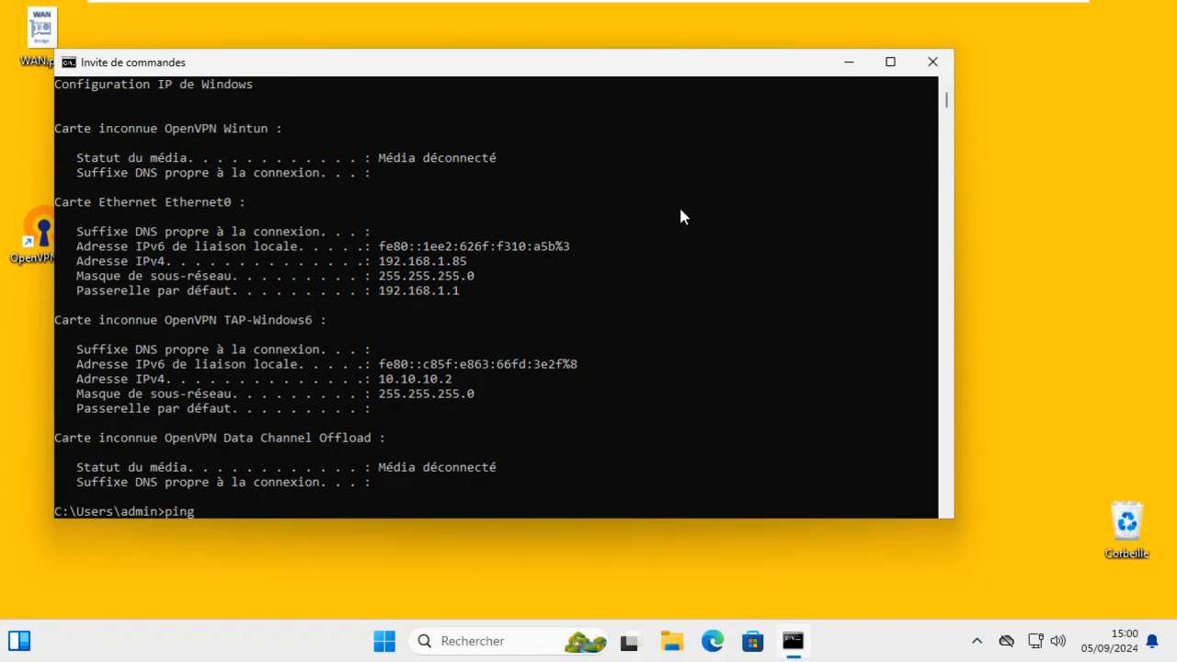
pyautogui.write('192.168.200.2')
pyautogui.press('Return')
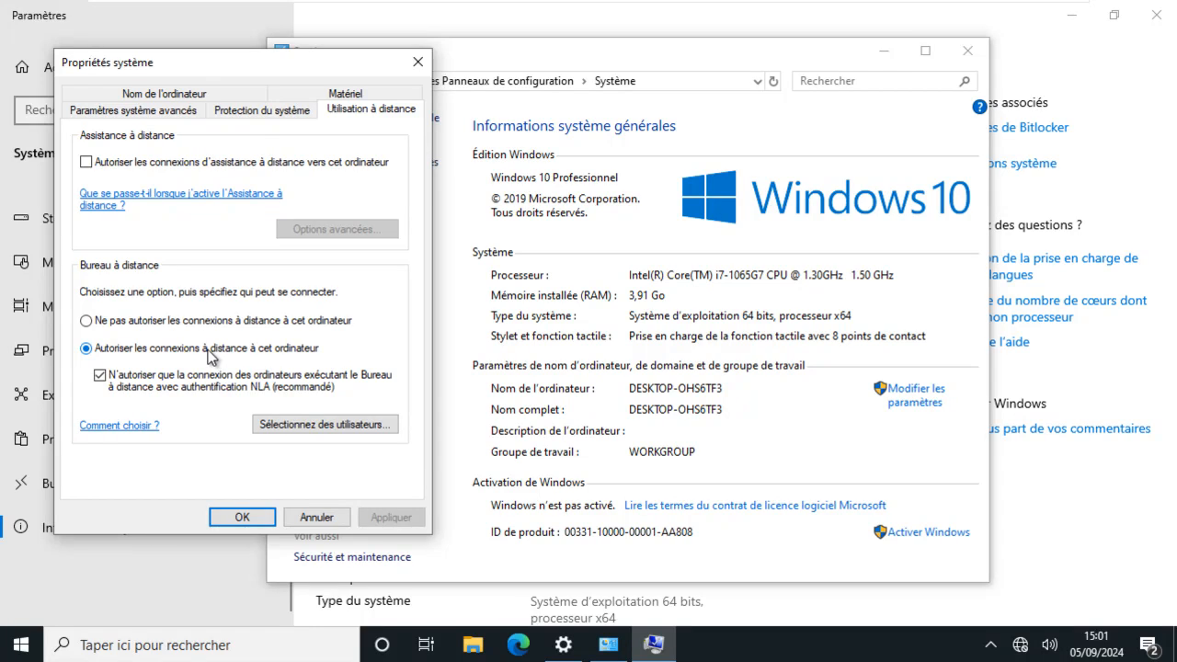
# Apply the remote-connection permission on Windows 10, close its windows, and return to the Win 11 client
pyautogui.click(262, 518)
pyautogui.click(967, 51)
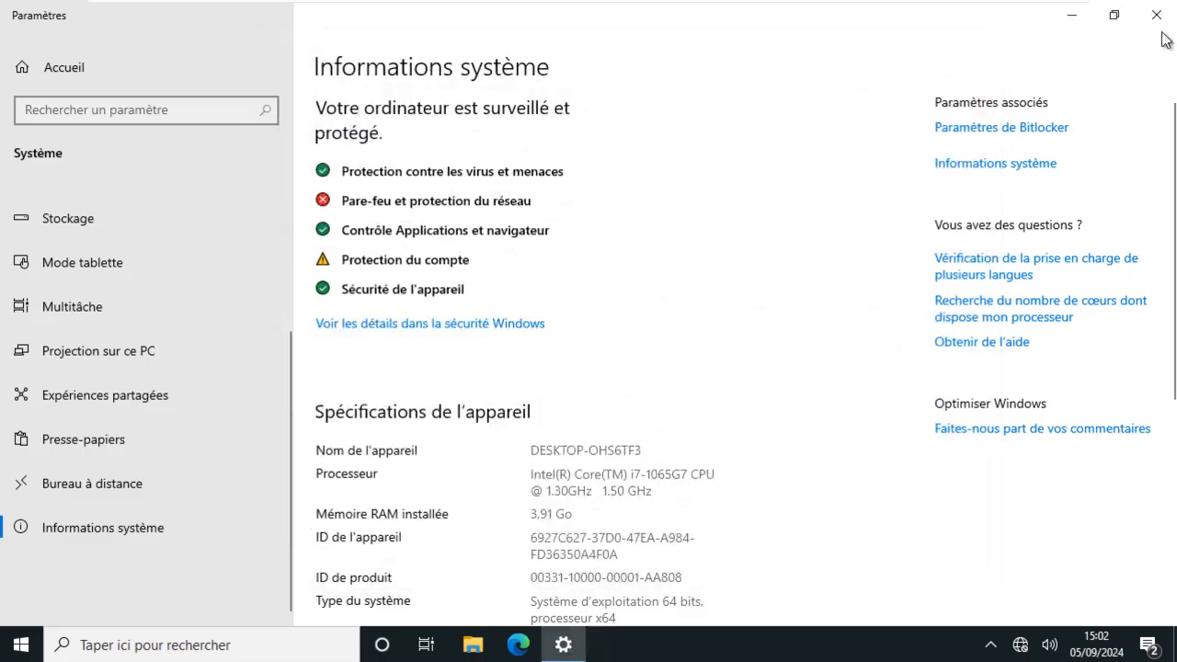
pyautogui.click(1156, 15)
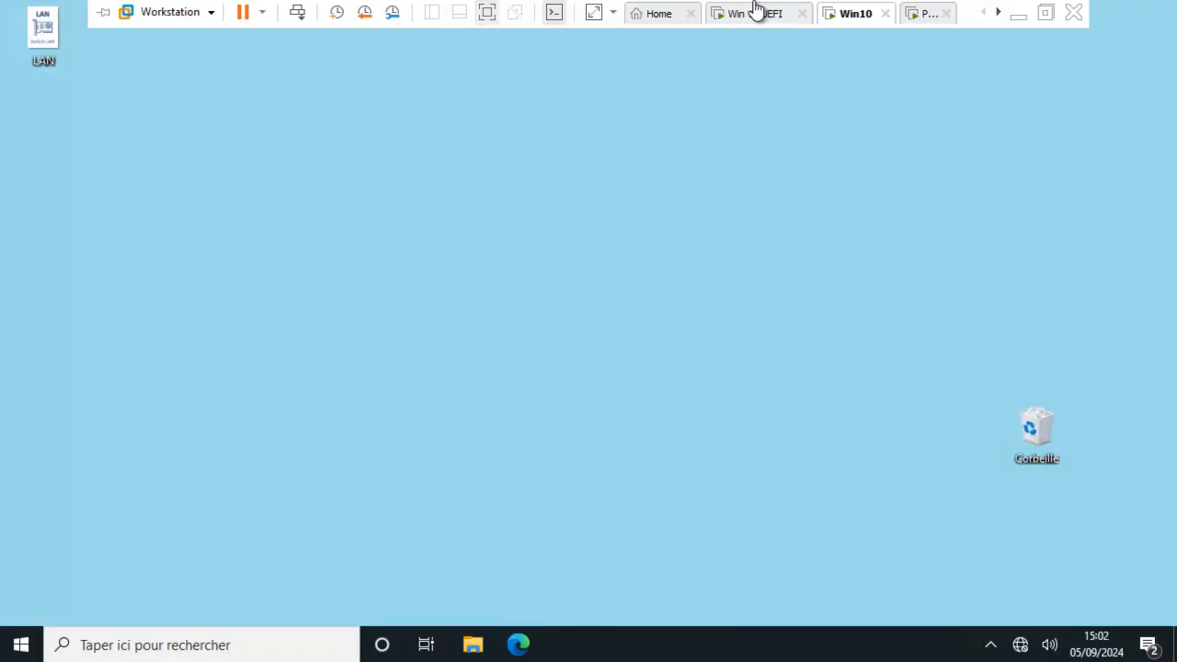
pyautogui.click(750, 22)
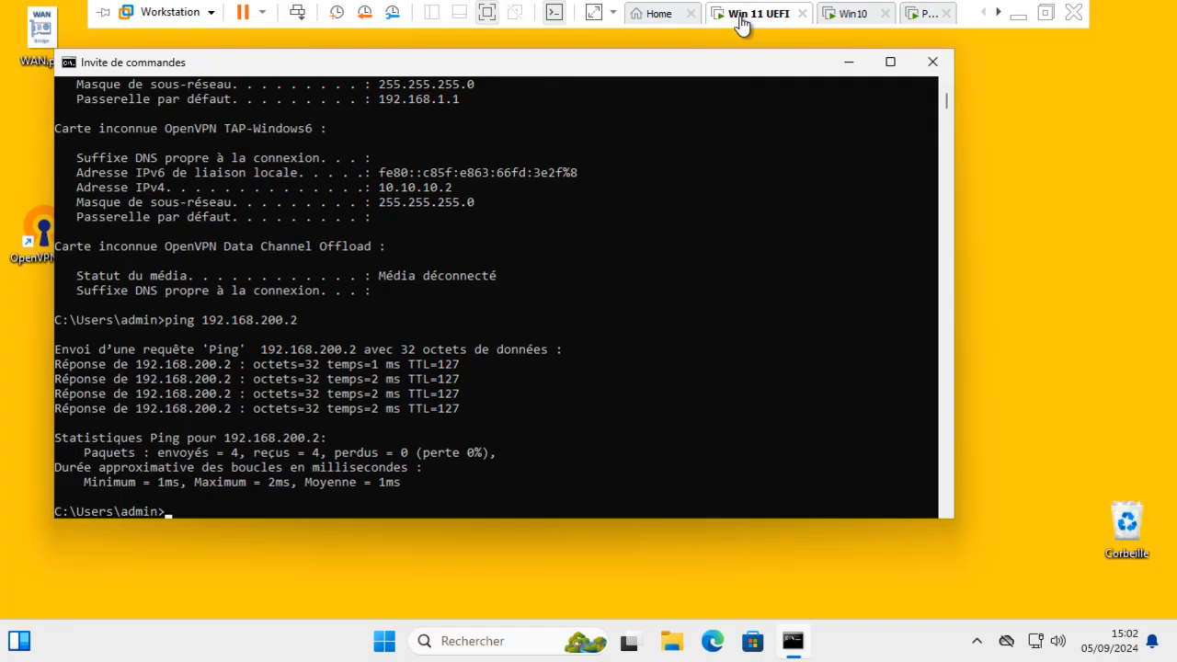
pyautogui.click(932, 62)
# Start a Remote Desktop Connection to 192.168.200.2
pyautogui.click(460, 642)
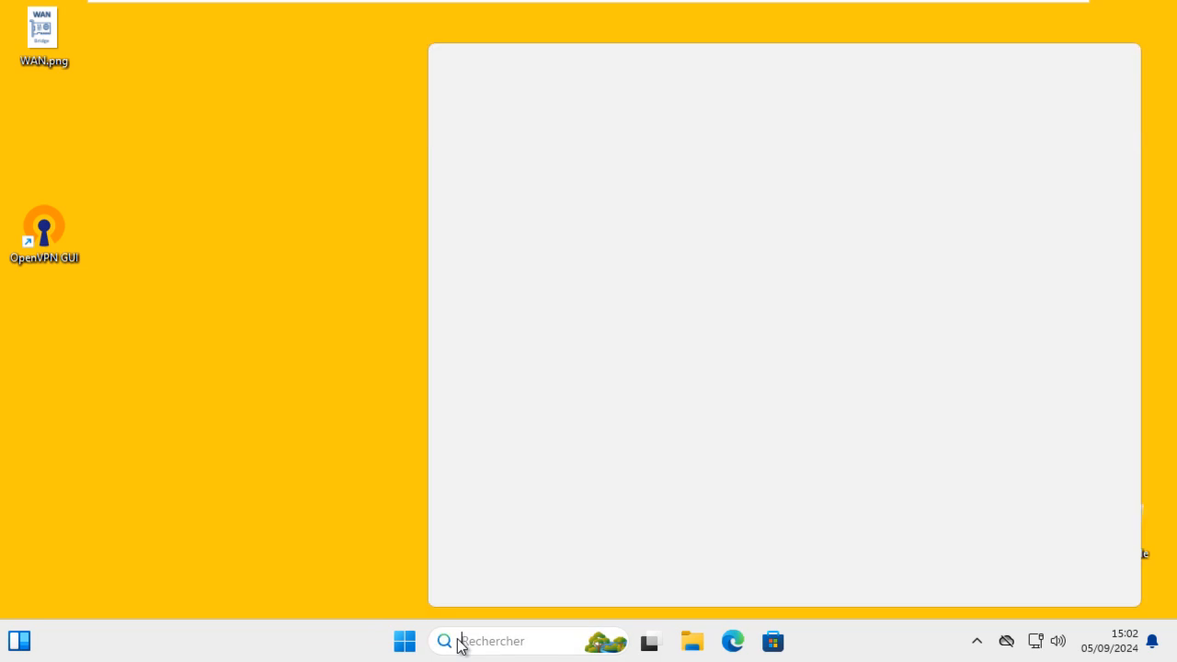
pyautogui.write('conn')
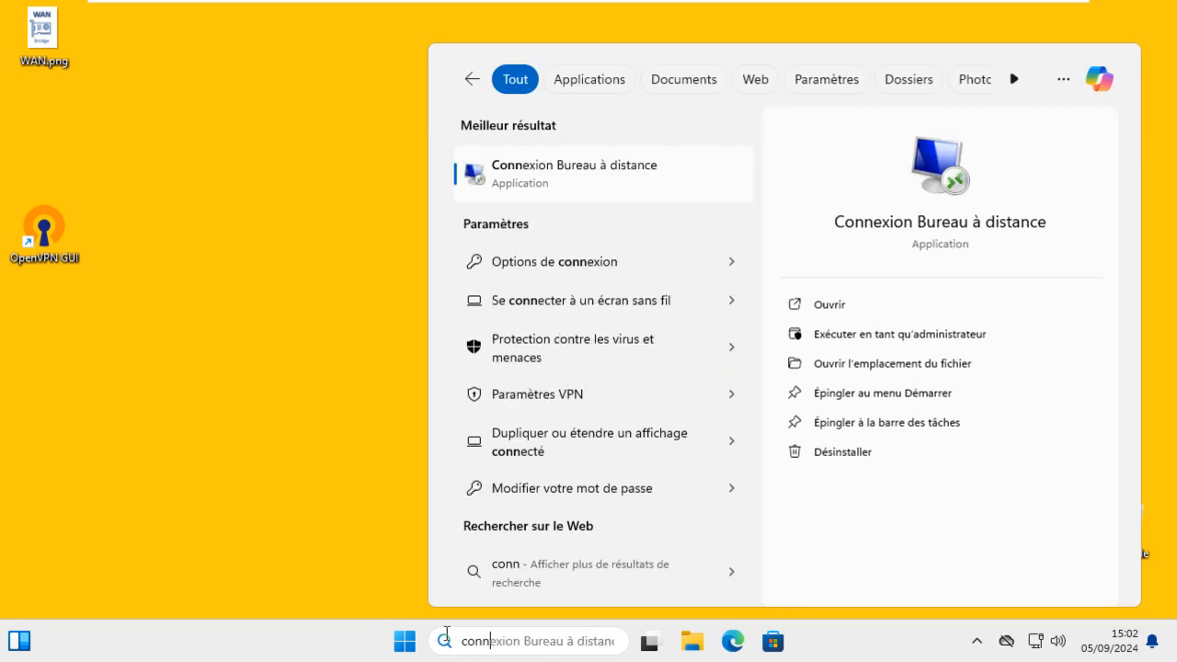
pyautogui.click(579, 175)
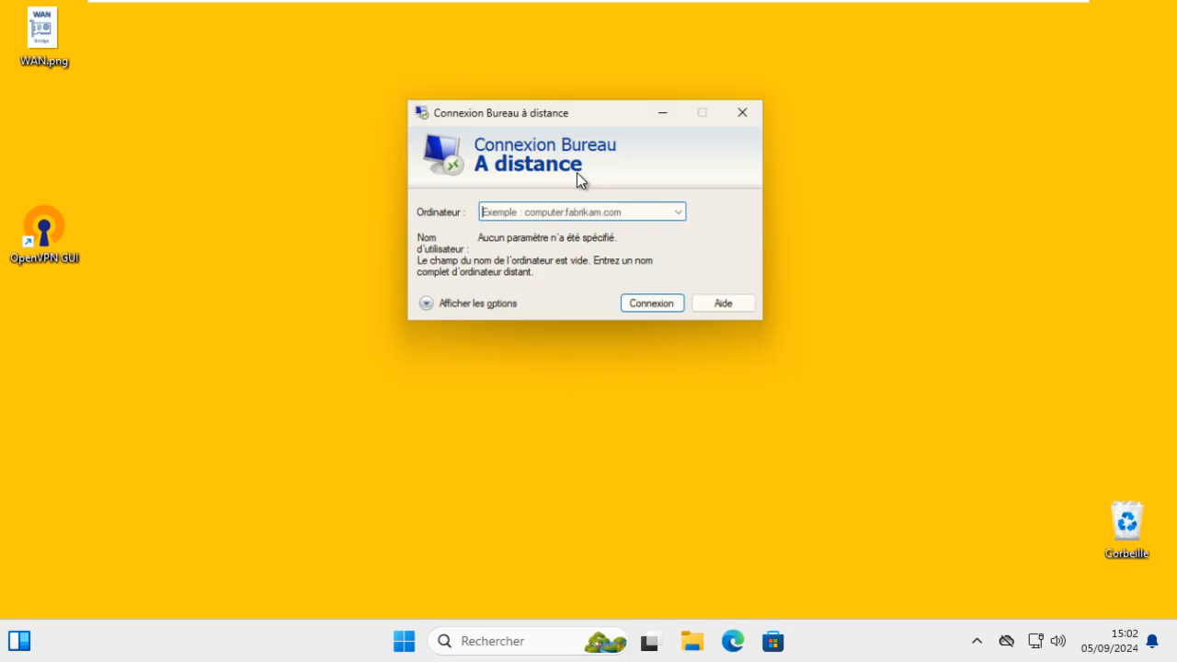
pyautogui.click(556, 213)
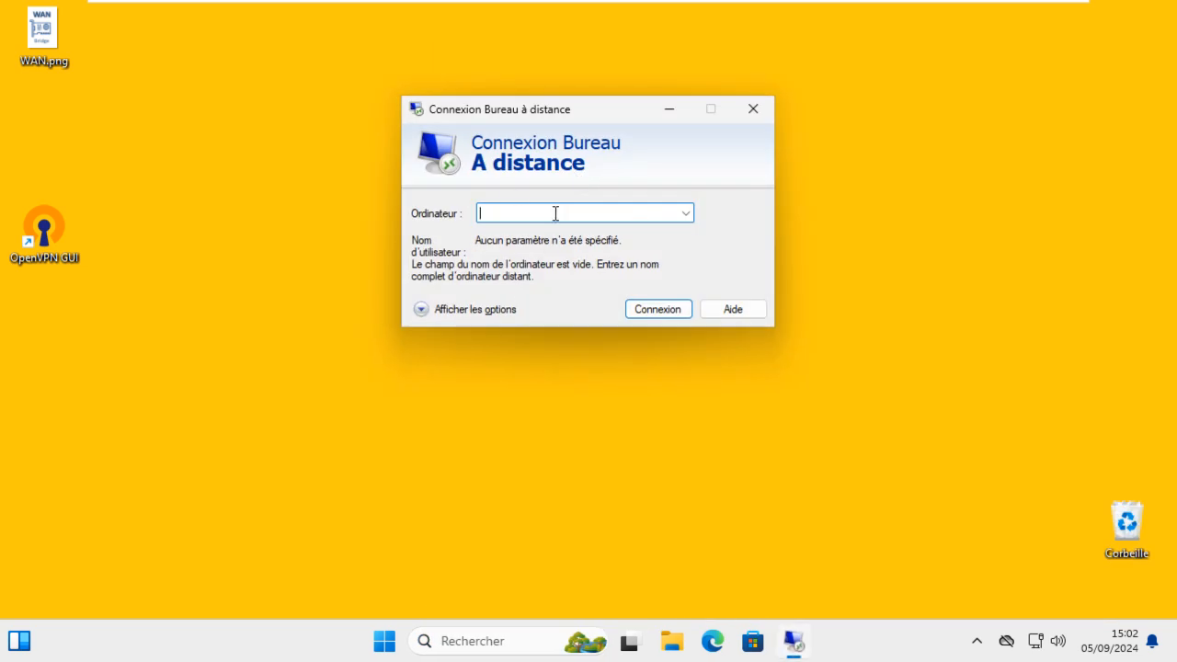
pyautogui.write('192.168.200.2')
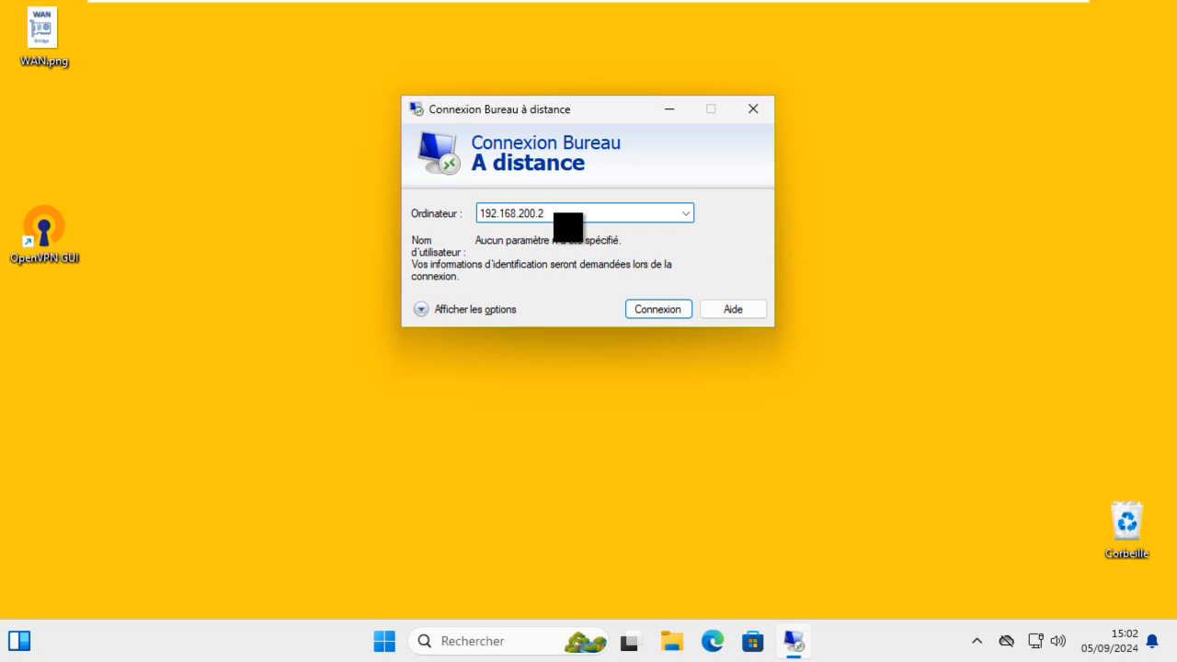
pyautogui.click(641, 310)
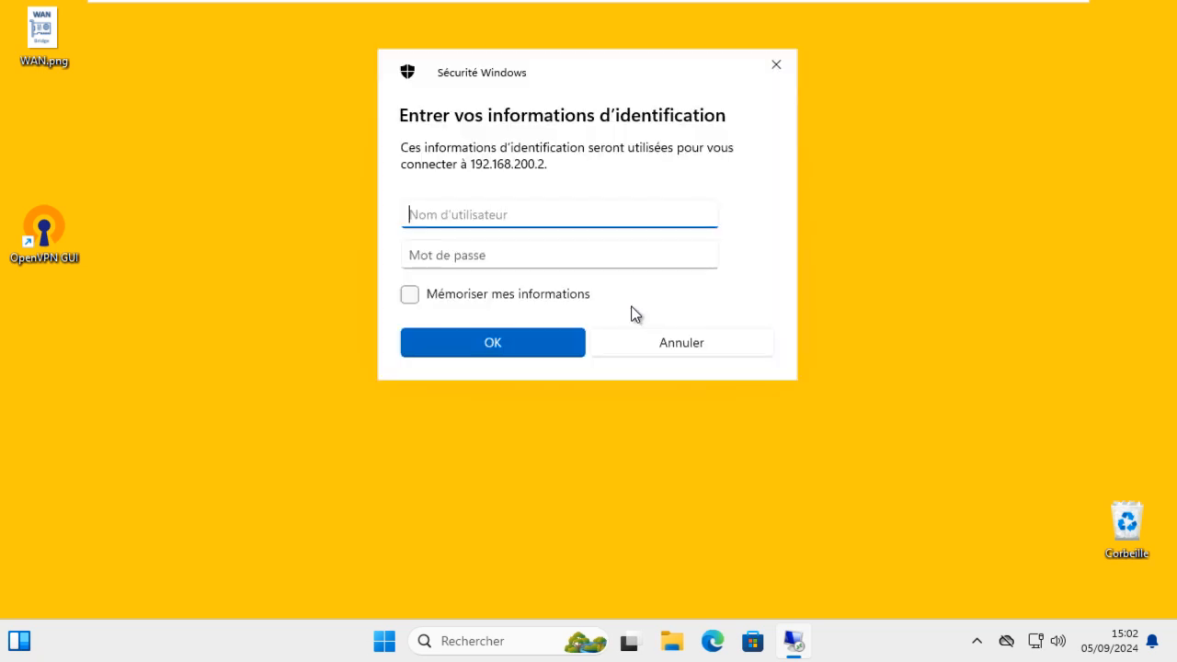
# Sign in as admin with the account password, accept the certificate, and check the remote desktop
pyautogui.write('admin')
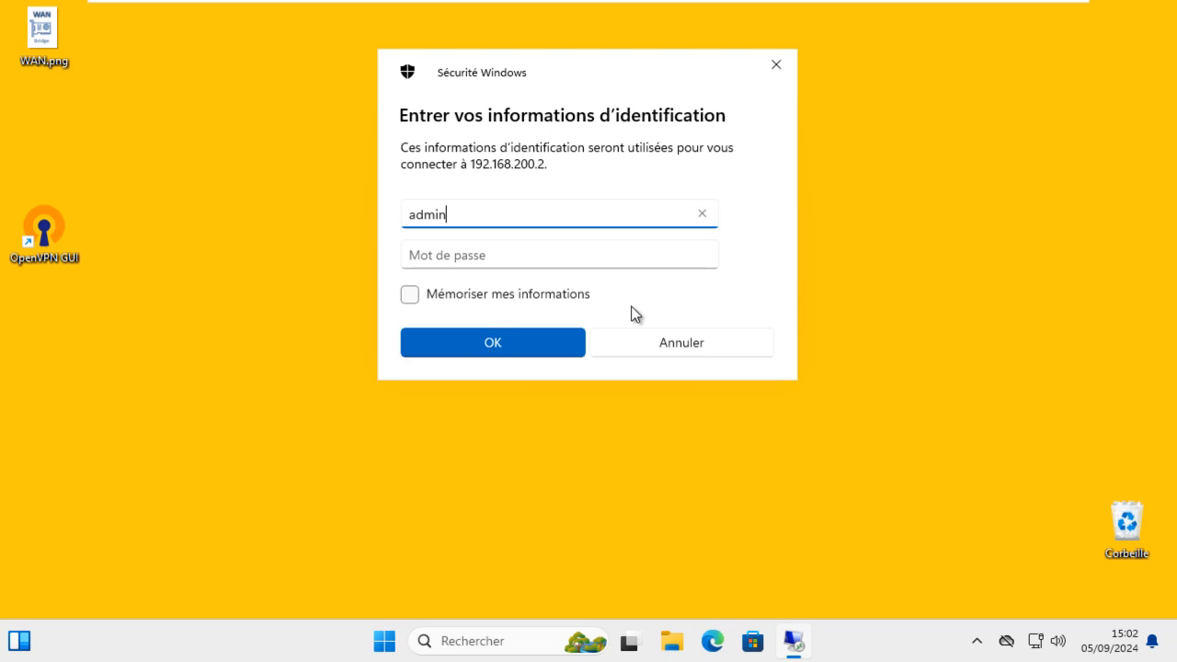
pyautogui.click(567, 260)
pyautogui.write('•••')
pyautogui.press('Return')
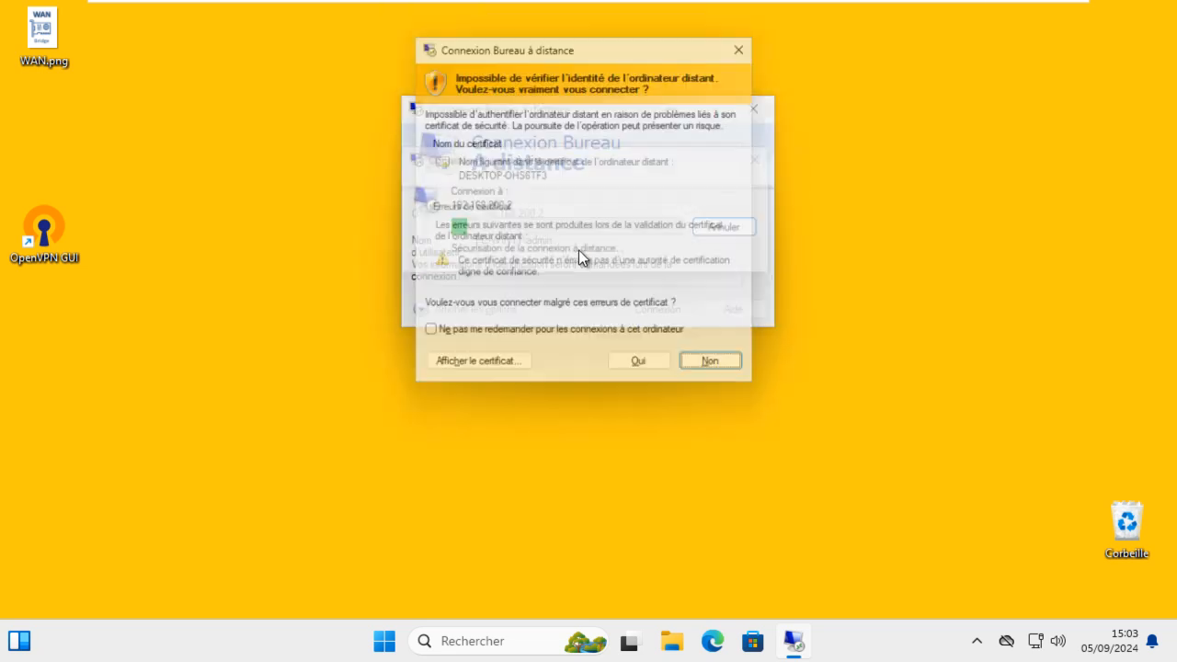
pyautogui.click(644, 373)
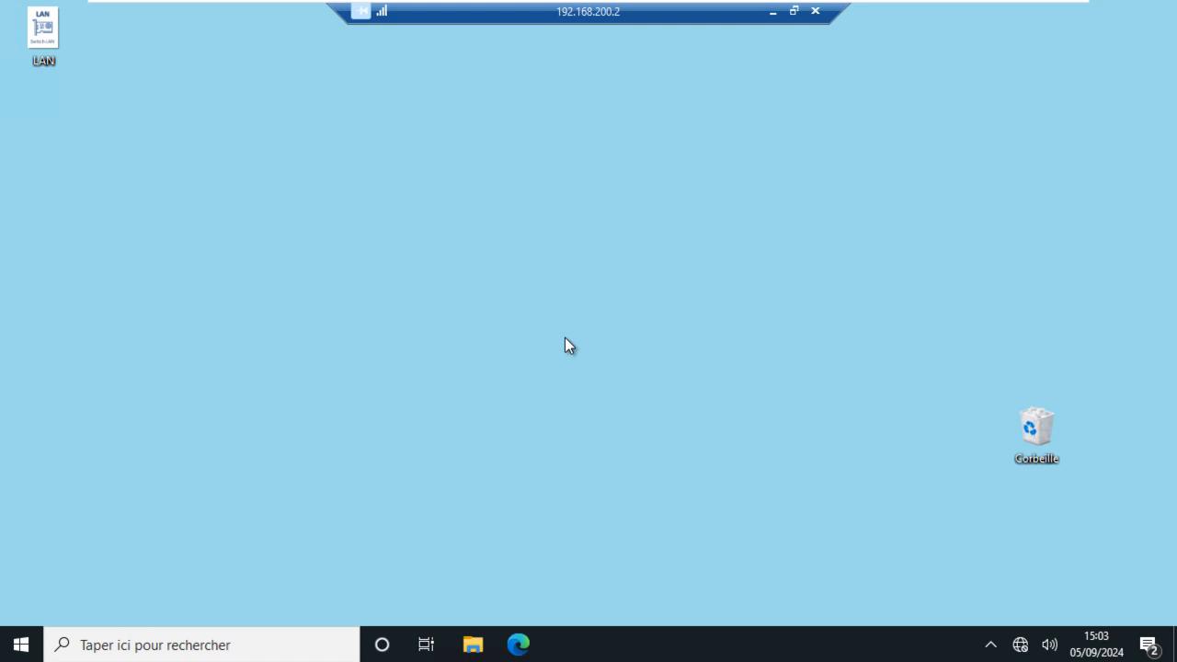
pyautogui.click(21, 644)
pyautogui.click(723, 386)
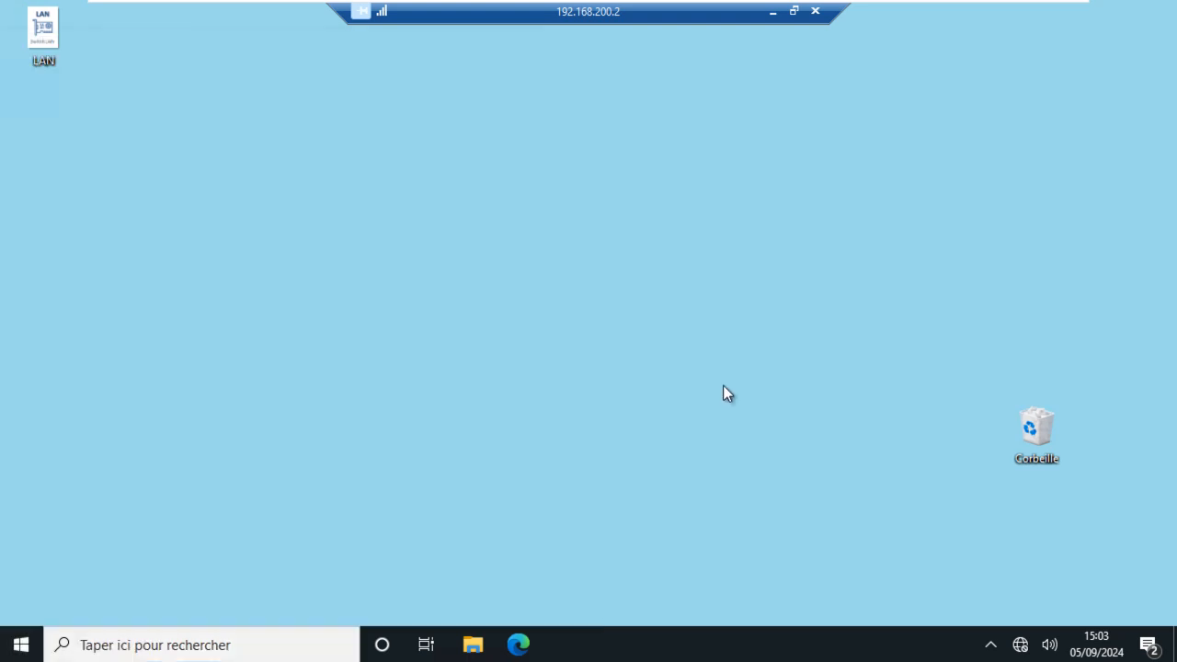